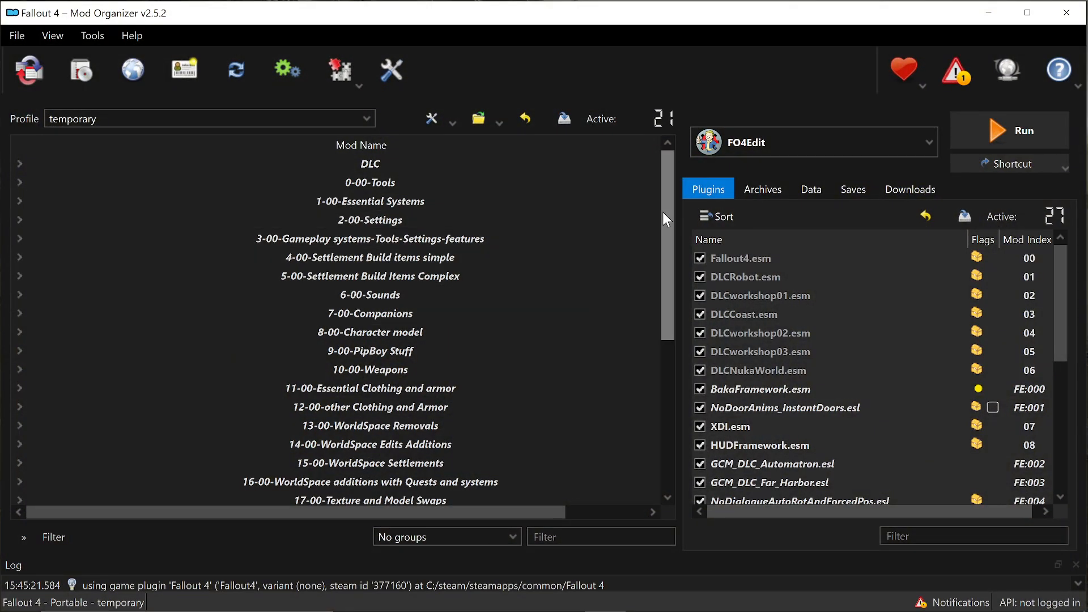
Step: Enable the mods 7-02-FCOM - Fallout Commander, 11-14-Nexus PMC 3.0 and Service Rifle in the Proccessing group
{"action": "left_click_drag", "start_coordinate": [663, 214], "coordinate": [677, 394]}
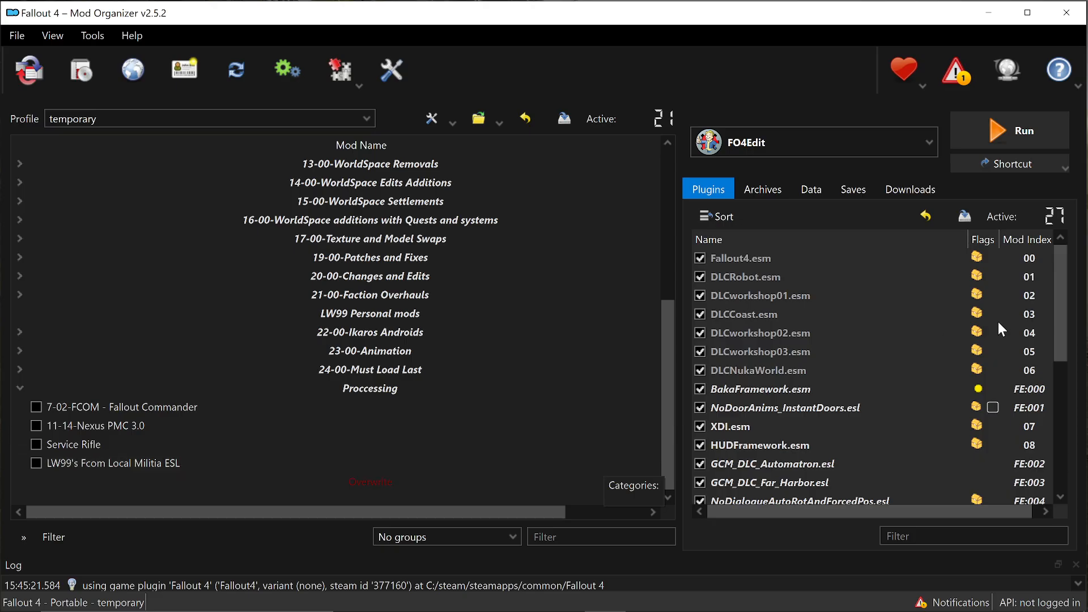
{"action": "left_click_drag", "start_coordinate": [1061, 306], "coordinate": [1061, 433]}
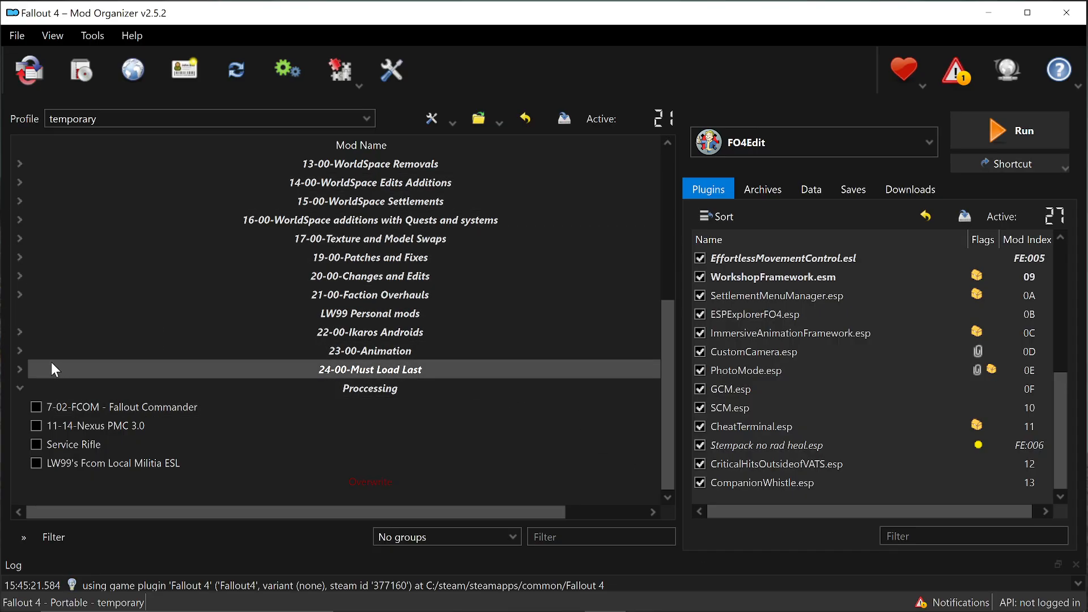
{"action": "scroll", "coordinate": [508, 320], "scroll_direction": "up", "scroll_amount": 1}
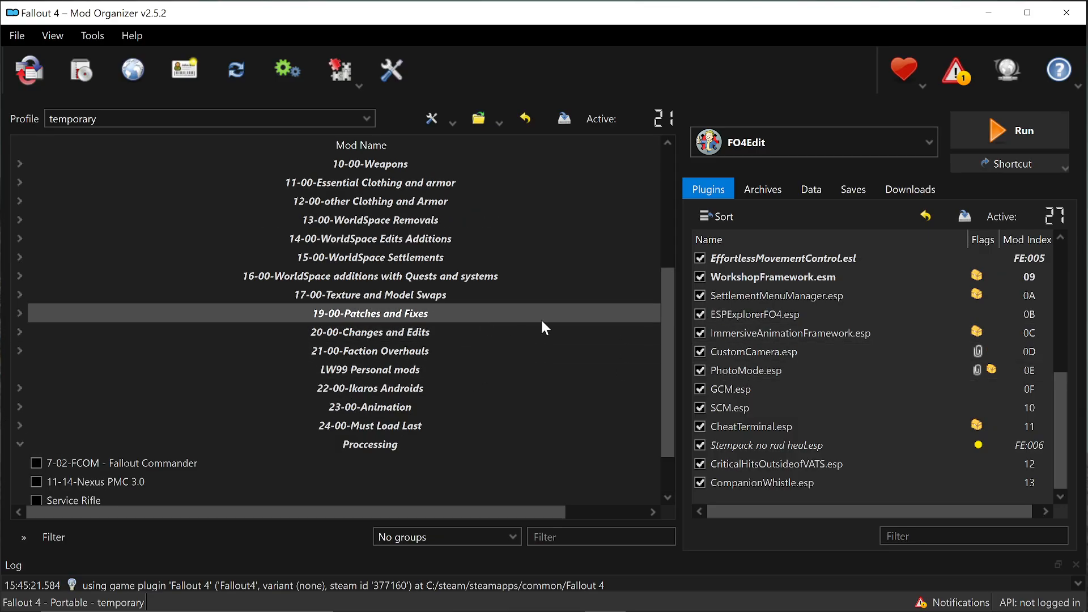
{"action": "scroll", "coordinate": [859, 420], "scroll_direction": "up", "scroll_amount": 3}
{"action": "scroll", "coordinate": [859, 420], "scroll_direction": "down", "scroll_amount": 3}
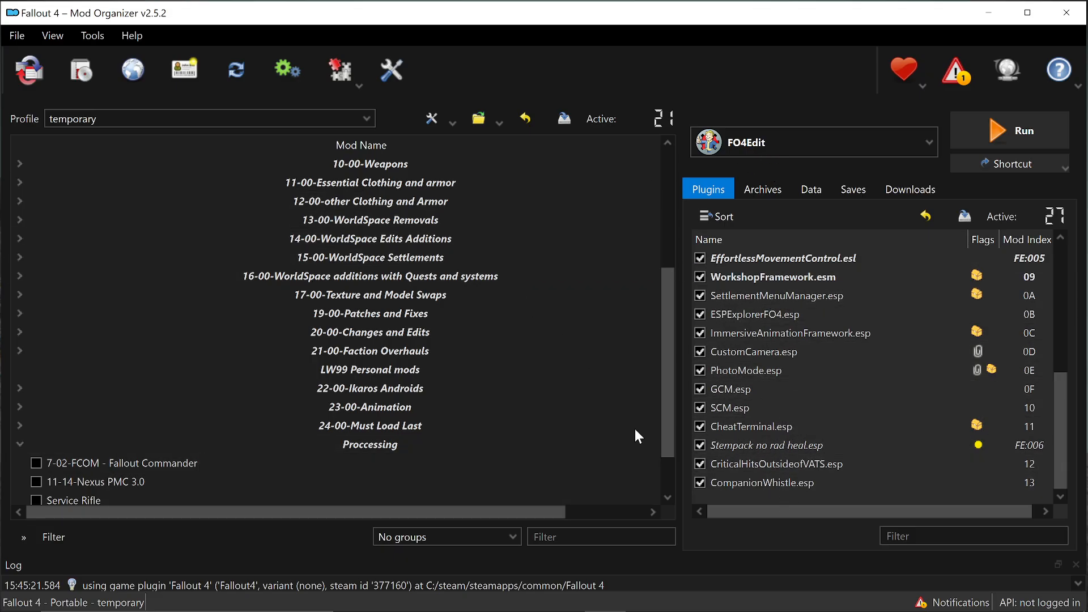
{"action": "scroll", "coordinate": [565, 450], "scroll_direction": "down", "scroll_amount": 1}
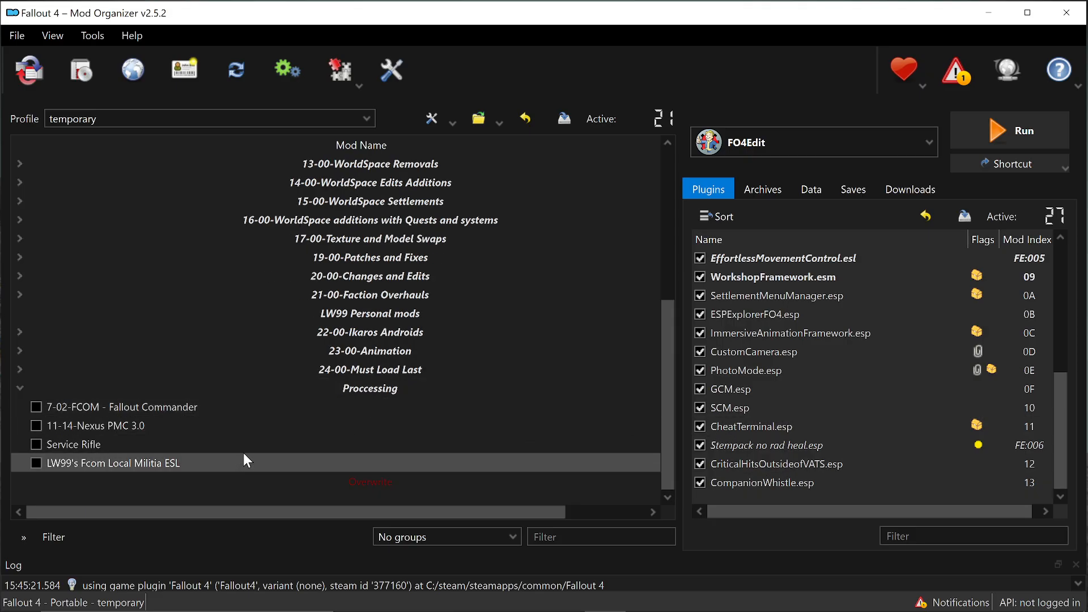
{"action": "left_click", "coordinate": [35, 405]}
{"action": "scroll", "coordinate": [882, 400], "scroll_direction": "down", "scroll_amount": 1}
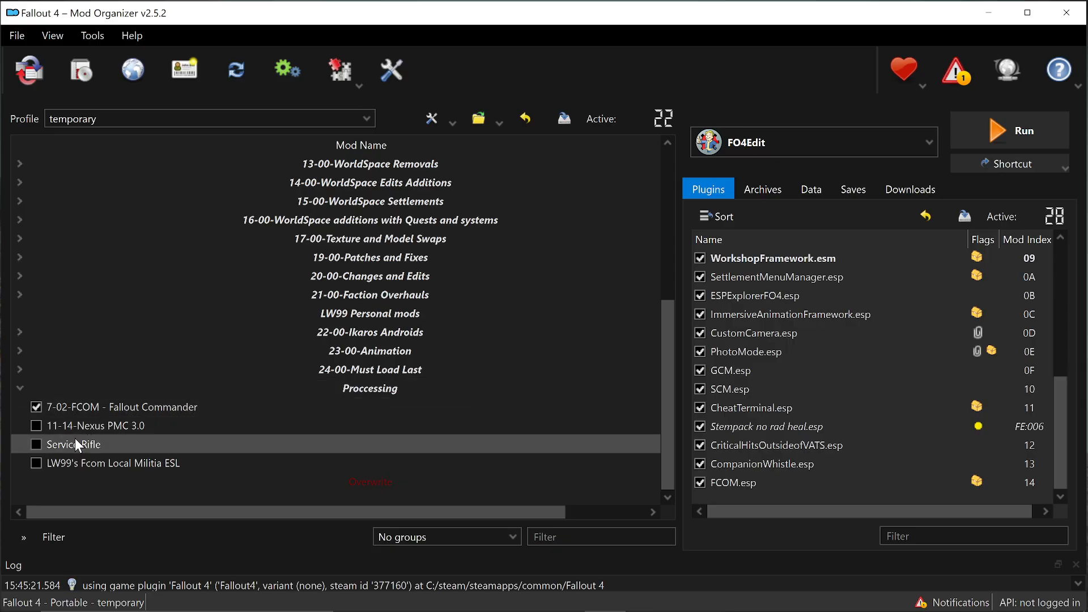
{"action": "left_click", "coordinate": [35, 426]}
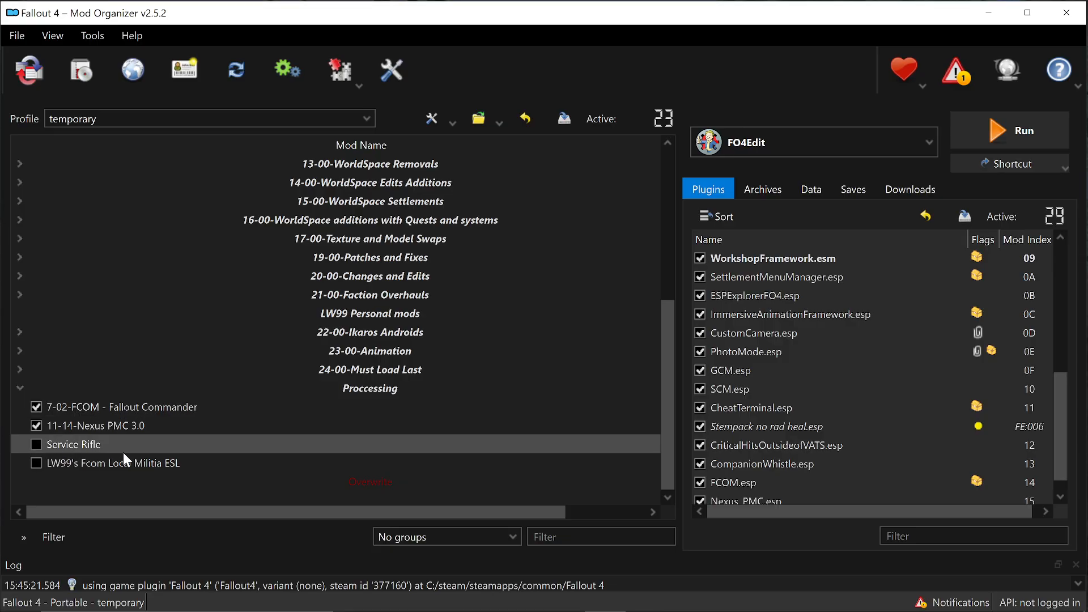
{"action": "left_click", "coordinate": [36, 446]}
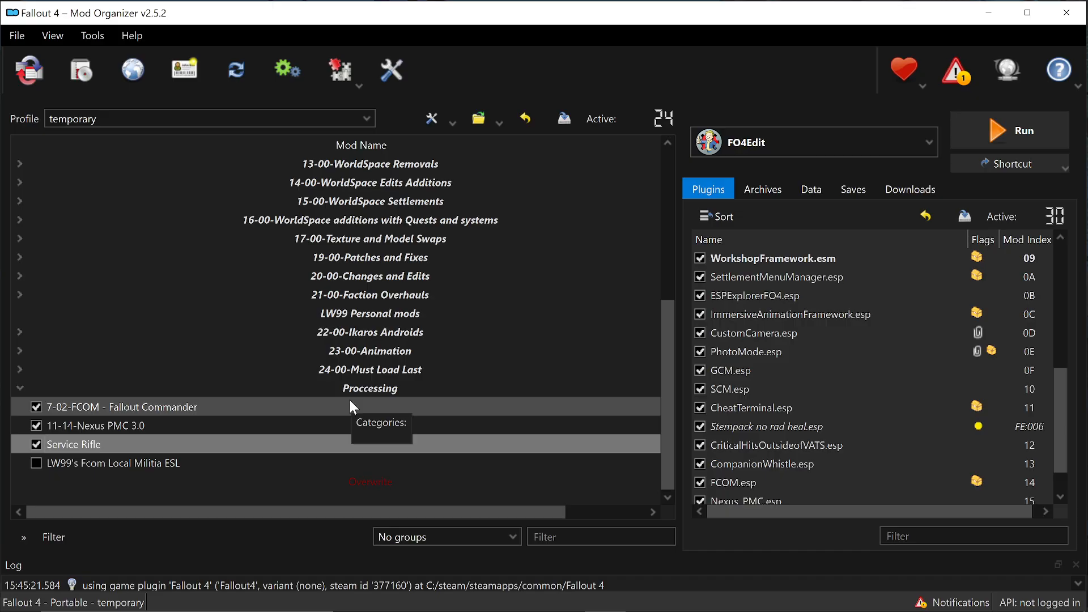
{"action": "scroll", "coordinate": [784, 400], "scroll_direction": "down", "scroll_amount": 1}
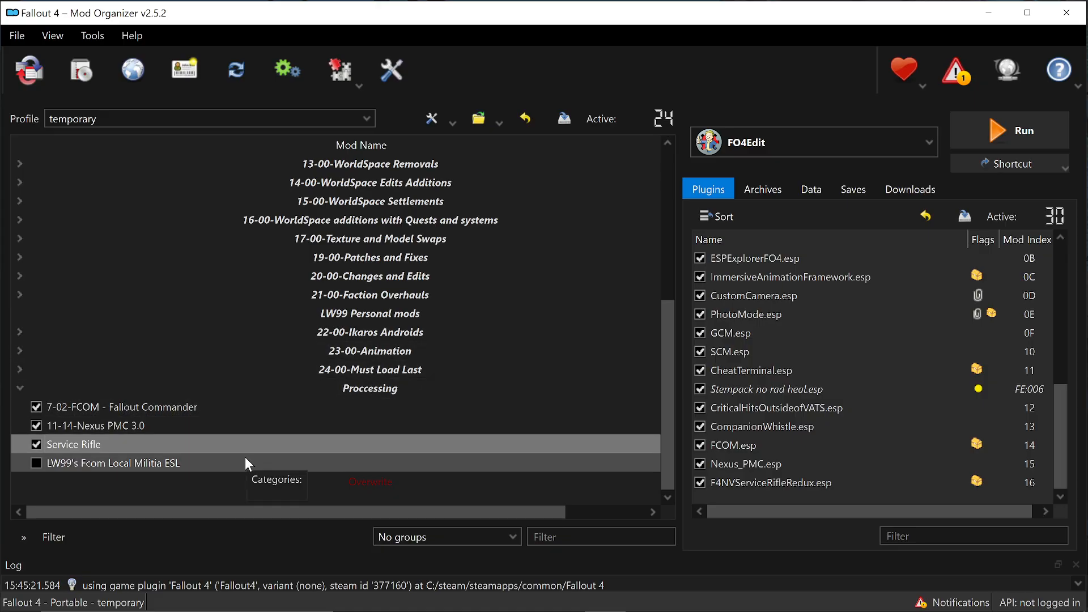
Step: Enable the LW99's Fcom Local Militia ESL mod and check the files in its folder in File Explorer
{"action": "left_click", "coordinate": [36, 463]}
{"action": "scroll", "coordinate": [854, 443], "scroll_direction": "down", "scroll_amount": 1}
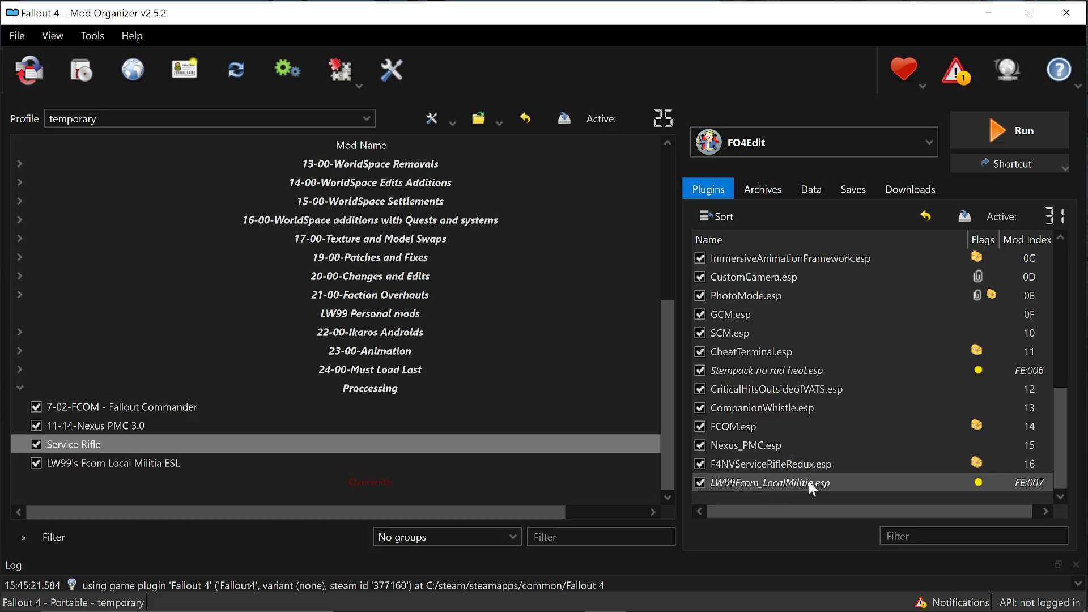
{"action": "left_click", "coordinate": [292, 459]}
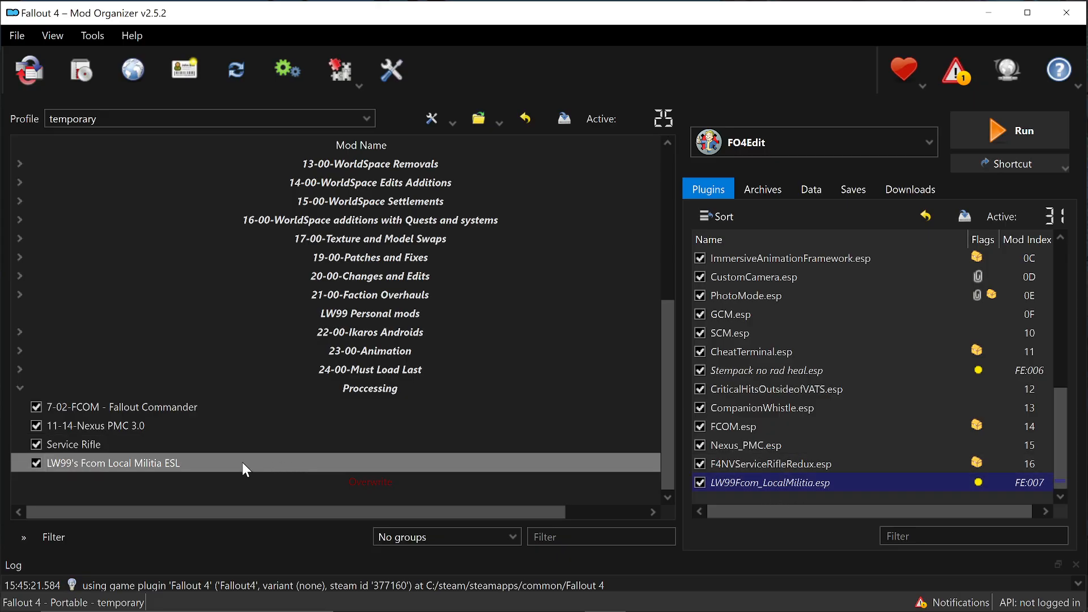
{"action": "right_click", "coordinate": [232, 463]}
{"action": "left_click", "coordinate": [283, 429]}
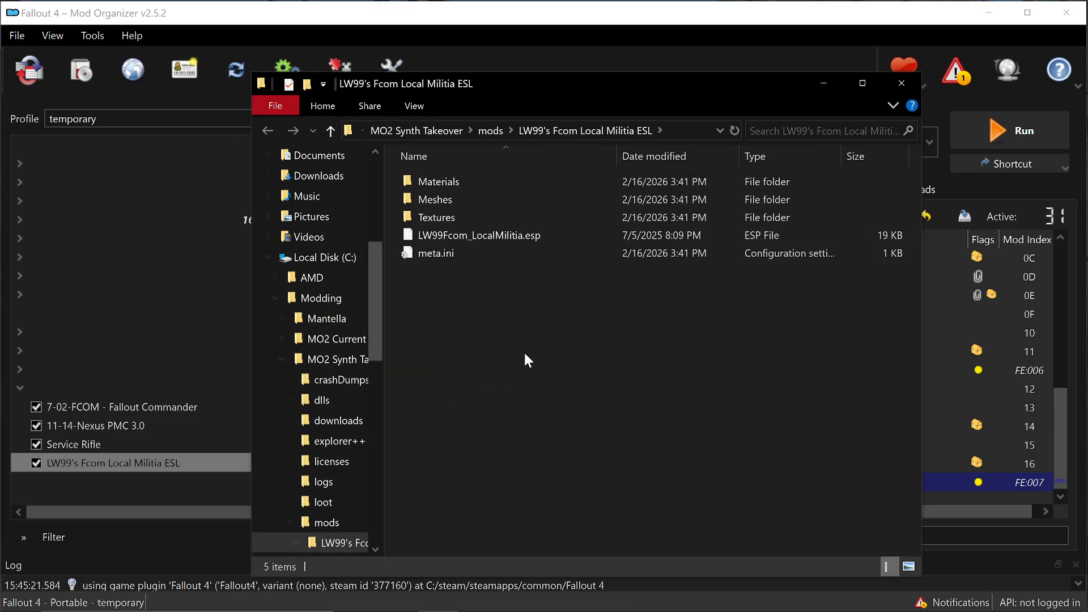
{"action": "left_click", "coordinate": [900, 83]}
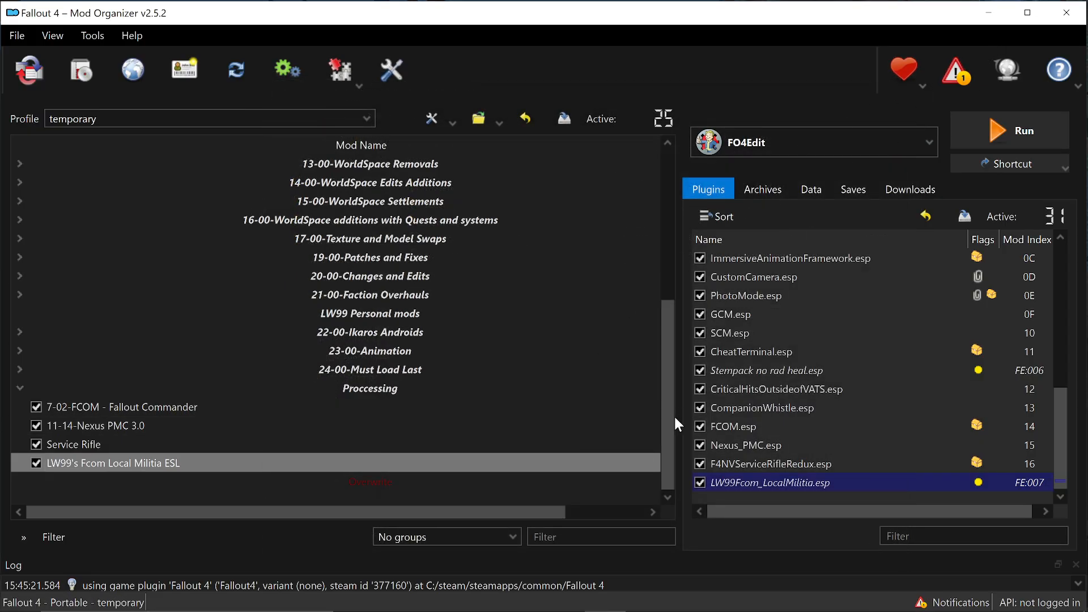
Step: Examine the contents of the LW99's Fcom Local Militia Template ESL.zip archive on the desktop, then return to Mod Organizer
{"action": "left_click", "coordinate": [988, 12]}
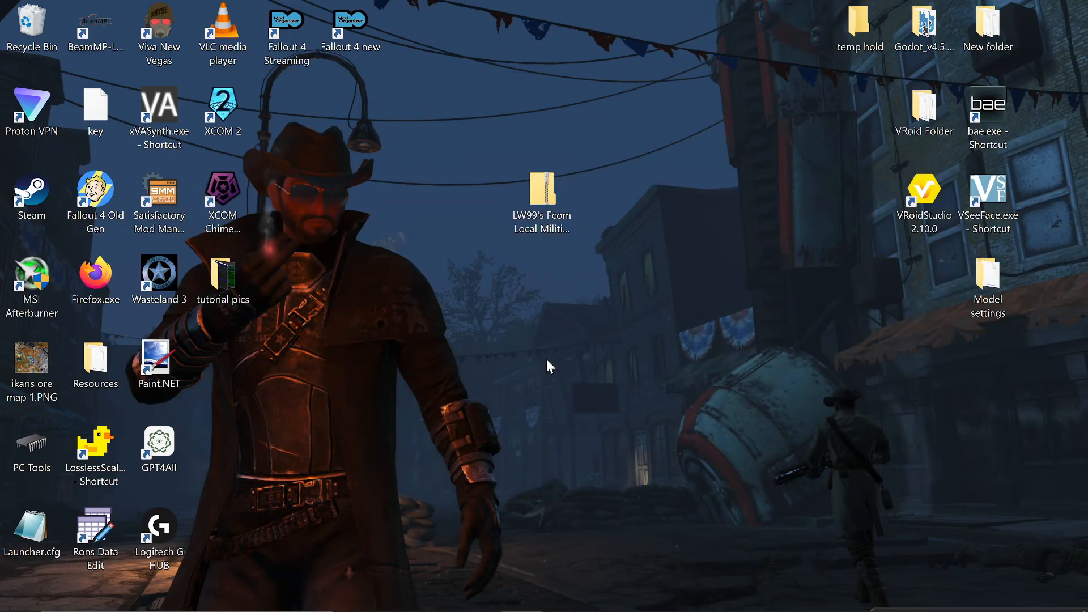
{"action": "double_click", "coordinate": [544, 187]}
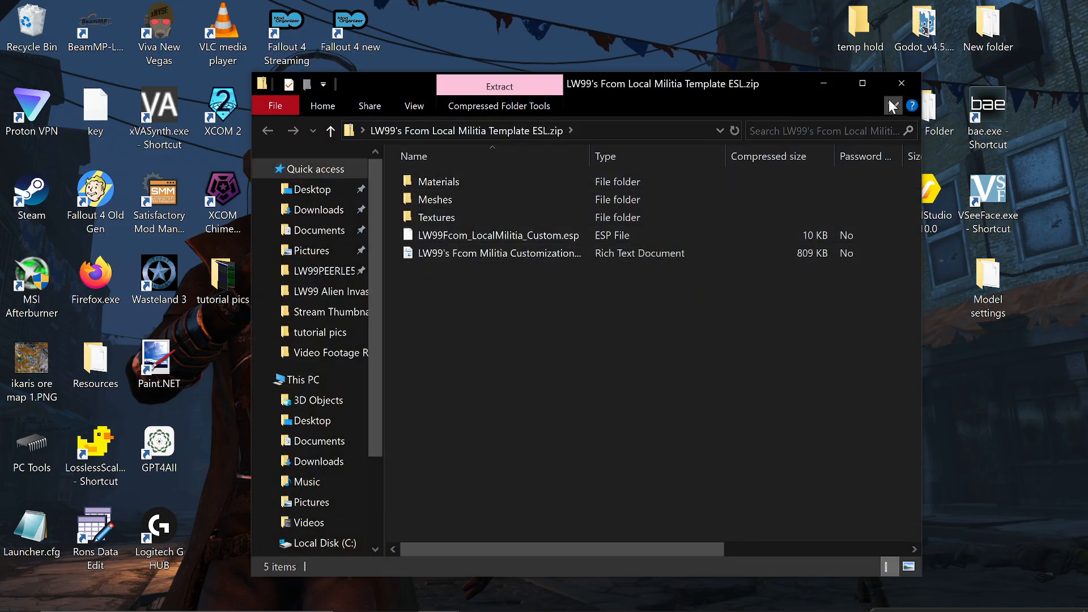
{"action": "left_click", "coordinate": [898, 85]}
{"action": "left_click", "coordinate": [605, 596]}
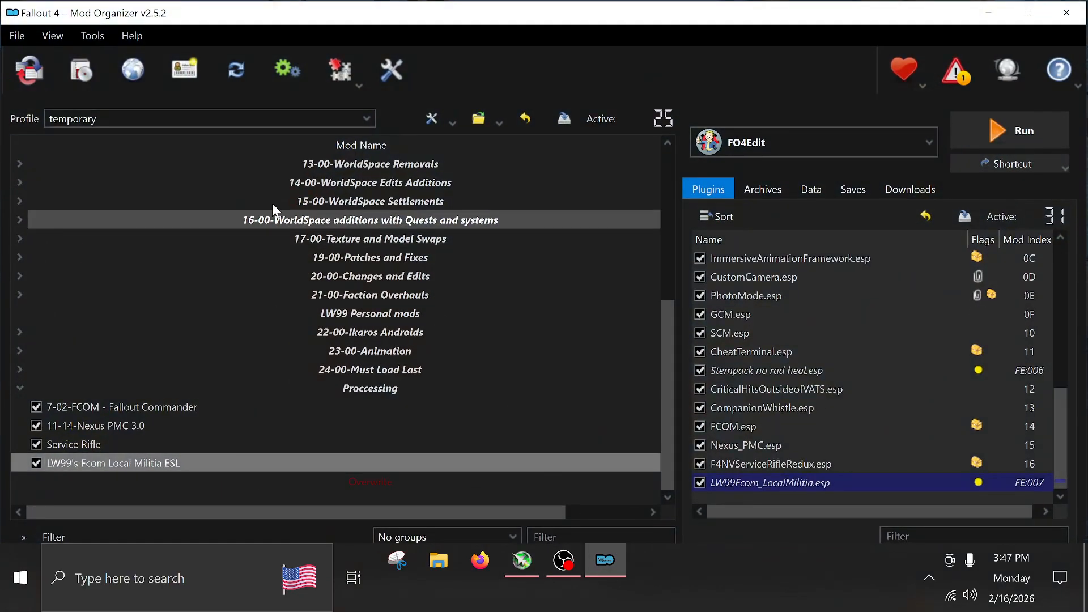
Step: Install LW99's Fcom Local Militia Template ESL.zip from the Desktop folder as a new mod
{"action": "left_click", "coordinate": [97, 76]}
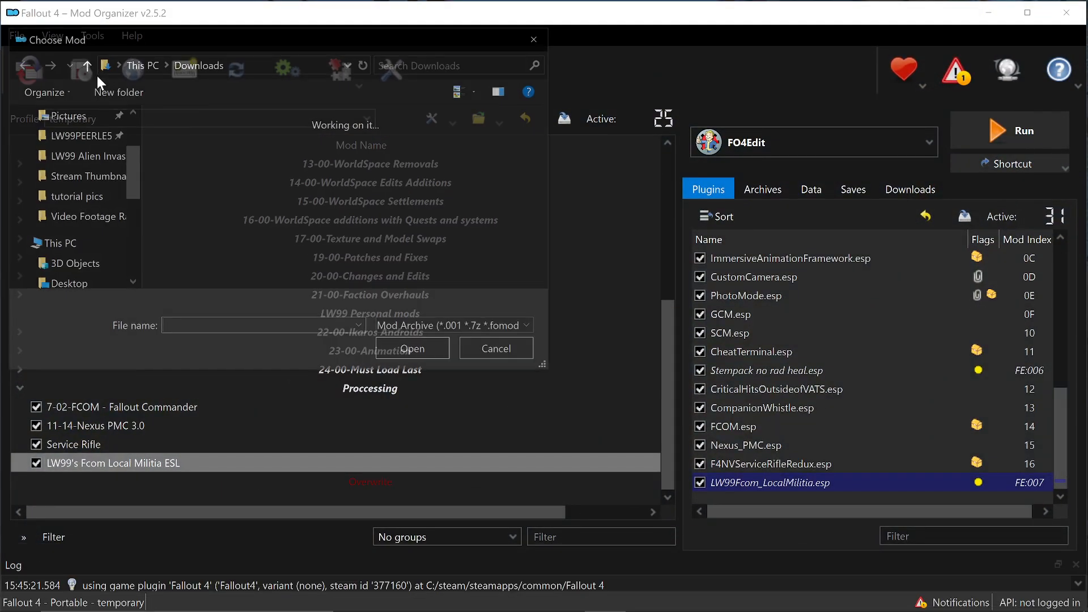
{"action": "scroll", "coordinate": [70, 152], "scroll_direction": "up", "scroll_amount": 2}
{"action": "left_click", "coordinate": [68, 148]}
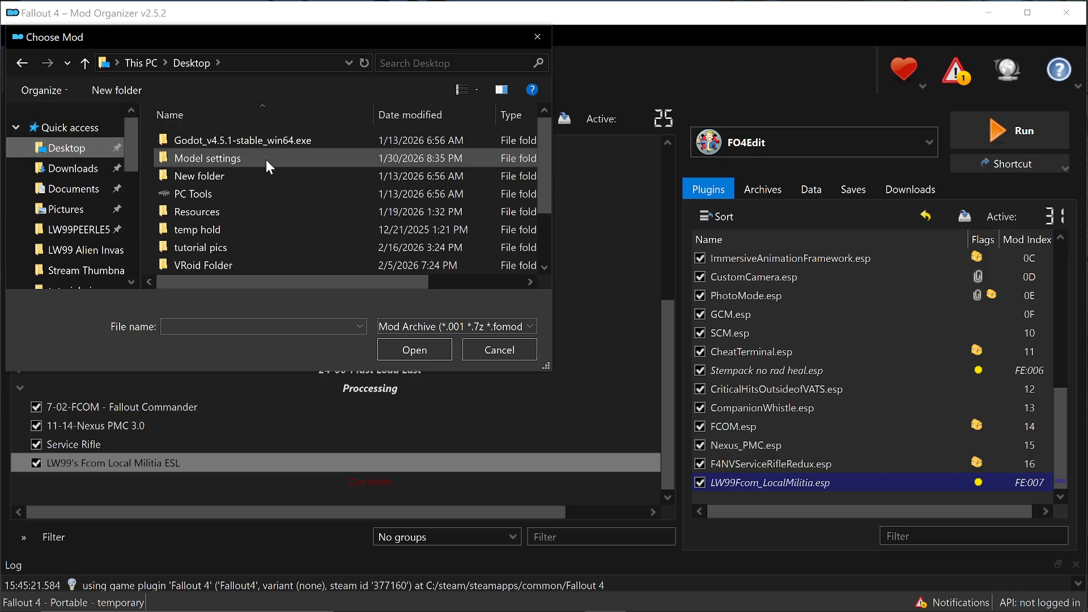
{"action": "scroll", "coordinate": [266, 167], "scroll_direction": "down", "scroll_amount": 1}
{"action": "left_click", "coordinate": [265, 211]}
{"action": "left_click", "coordinate": [419, 352]}
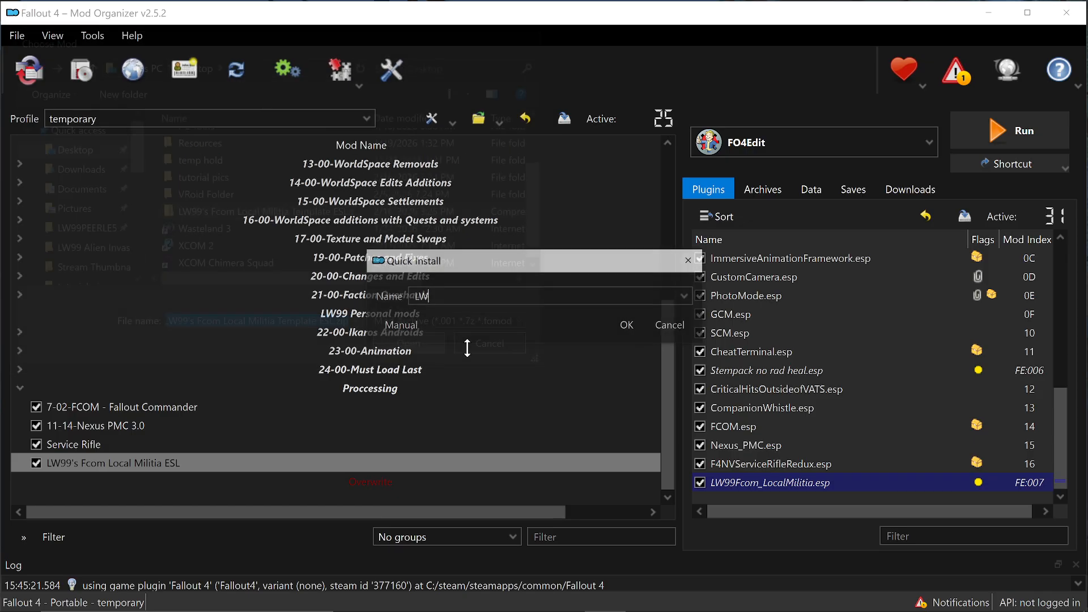
{"action": "left_click", "coordinate": [628, 329]}
Step: Remove the LW99's Fcom Local Militia ESL mod and enable LW99's Fcom Local Militia Template ESL instead
{"action": "right_click", "coordinate": [84, 464]}
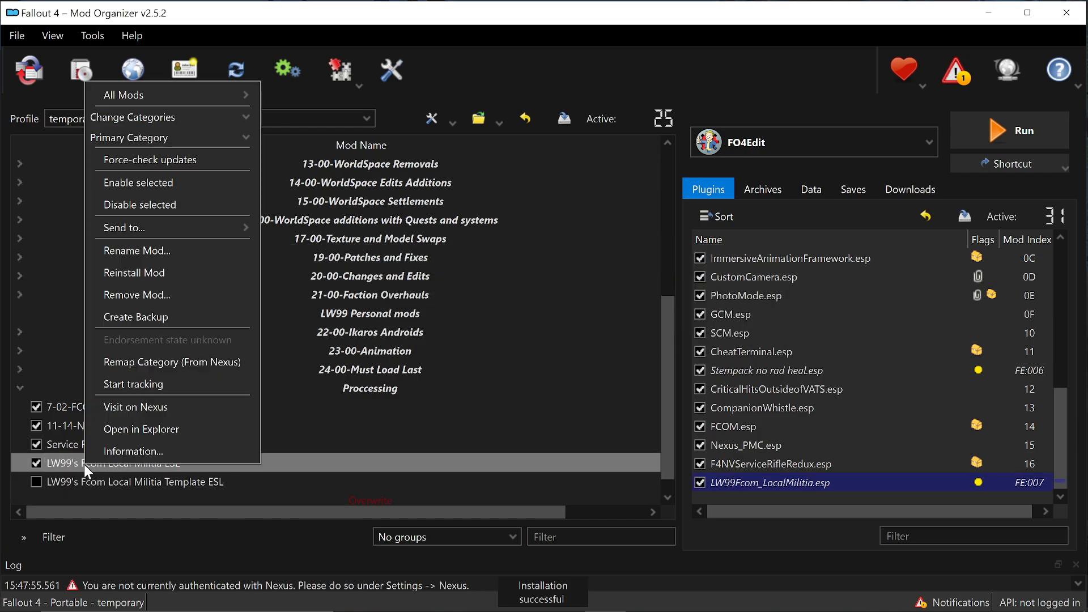
{"action": "left_click", "coordinate": [160, 294]}
{"action": "left_click", "coordinate": [652, 315]}
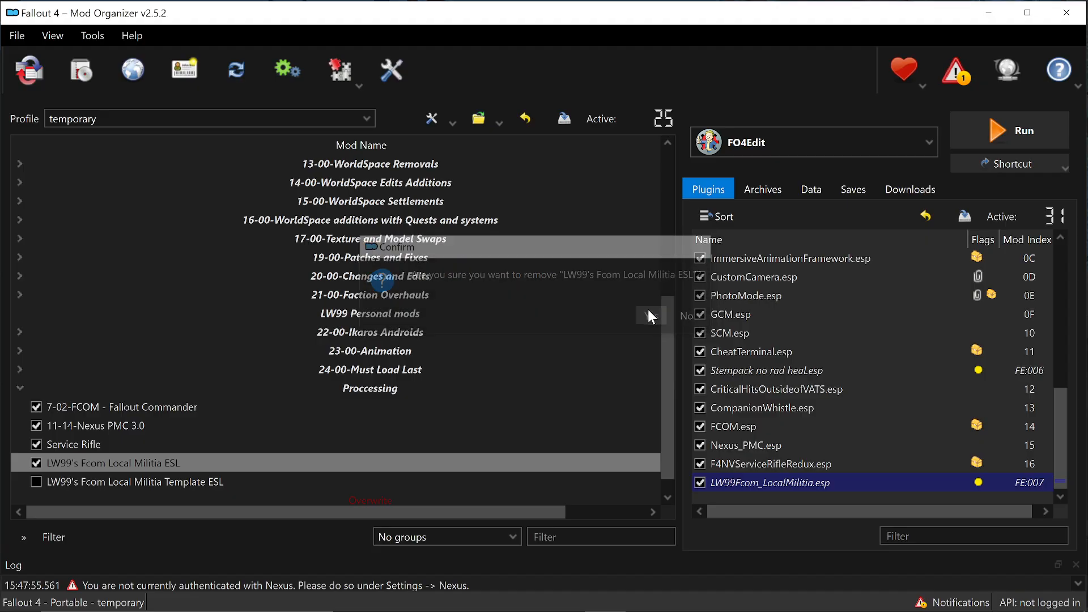
{"action": "left_click", "coordinate": [36, 463]}
{"action": "scroll", "coordinate": [860, 472], "scroll_direction": "down", "scroll_amount": 1}
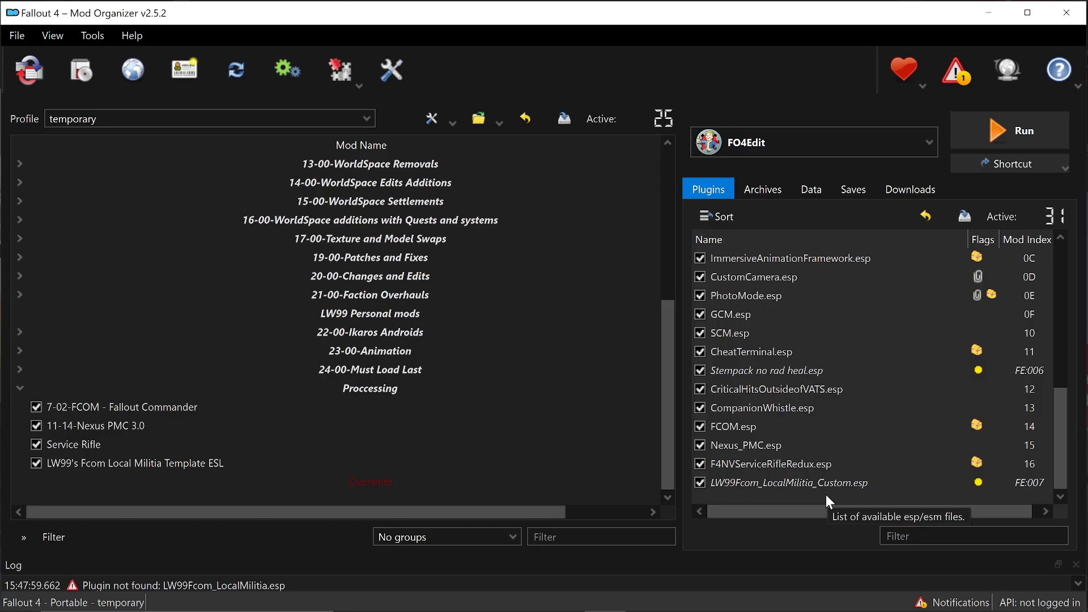
Step: Launch FO4Edit through Mod Organizer and deselect every plugin in the module selection
{"action": "left_click", "coordinate": [990, 131]}
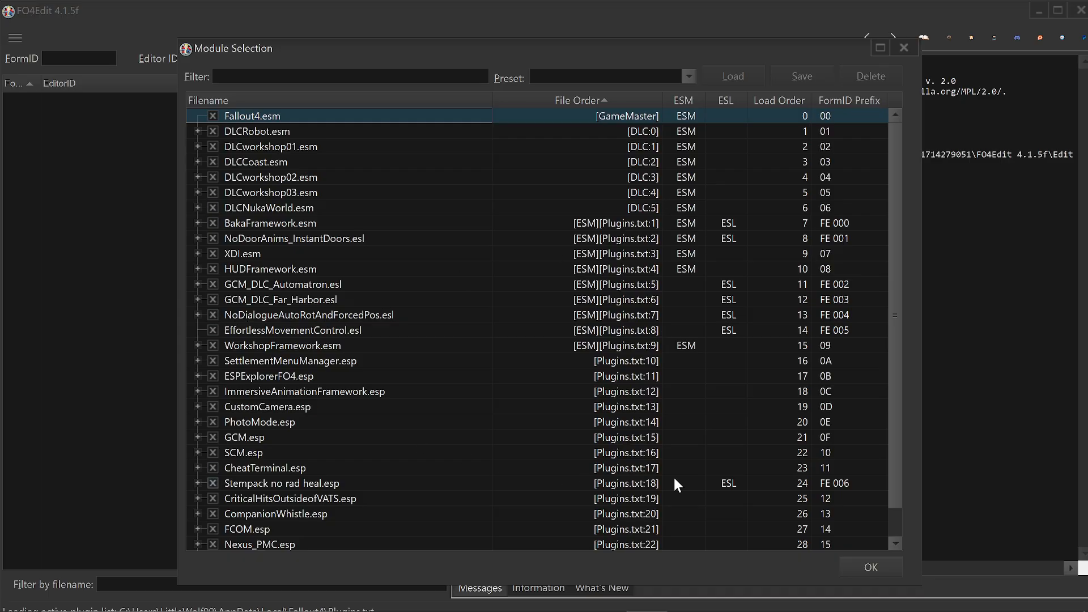
{"action": "scroll", "coordinate": [654, 287], "scroll_direction": "down", "scroll_amount": 1}
{"action": "scroll", "coordinate": [654, 287], "scroll_direction": "up", "scroll_amount": 1}
{"action": "scroll", "coordinate": [510, 222], "scroll_direction": "down", "scroll_amount": 1}
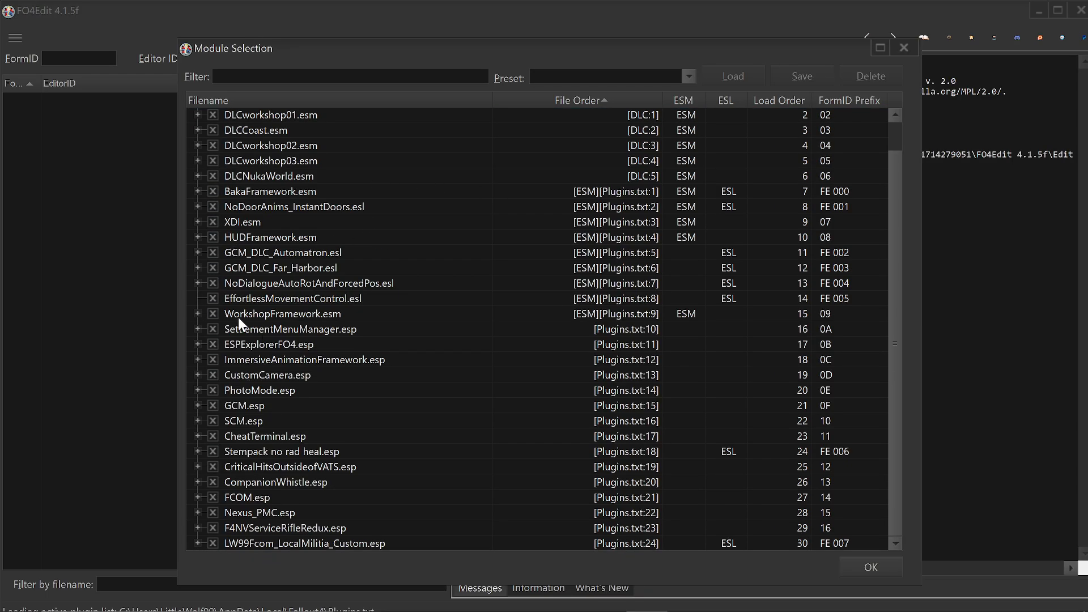
{"action": "right_click", "coordinate": [209, 346]}
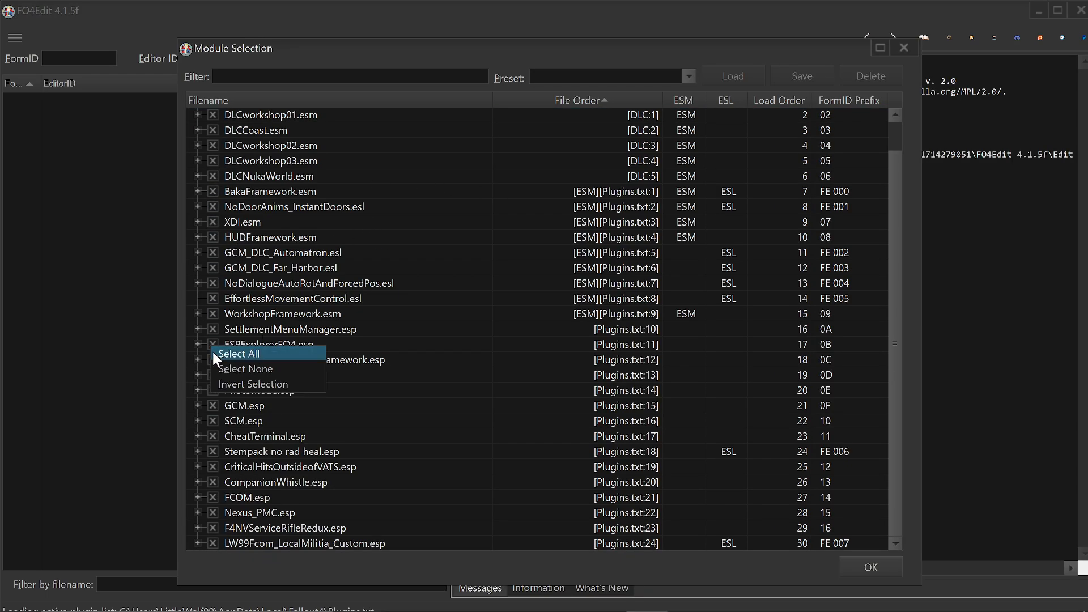
{"action": "left_click", "coordinate": [288, 368]}
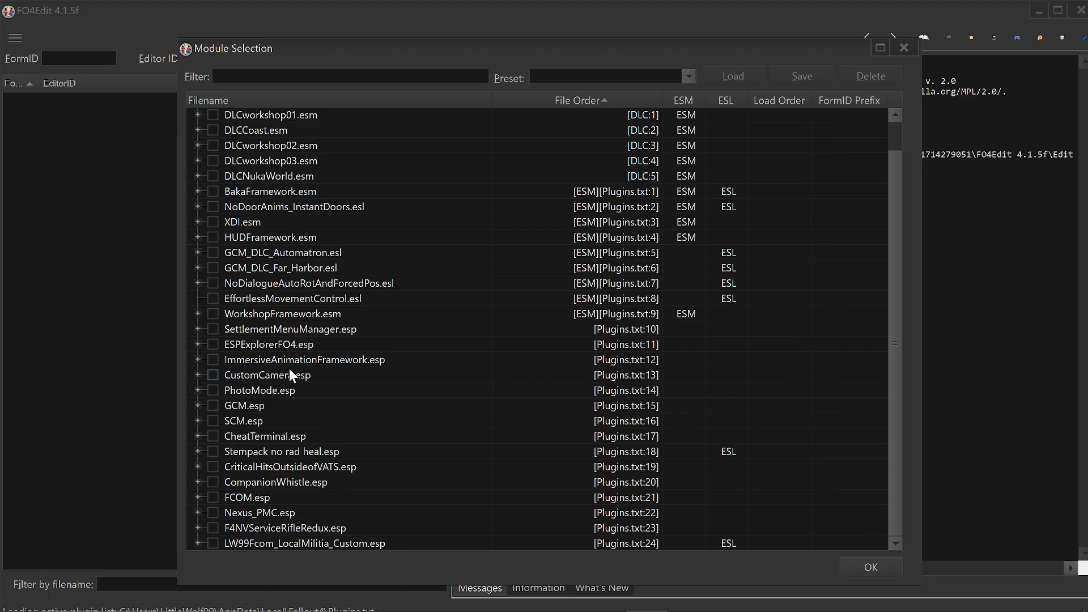
Step: Select FCOM.esp, Nexus_PMC.esp, F4NVServiceRifleRedux.esp and LW99Fcom_LocalMilitia_Custom.esp for loading and load them
{"action": "left_click", "coordinate": [213, 497]}
{"action": "left_click", "coordinate": [213, 512]}
{"action": "left_click", "coordinate": [213, 528]}
{"action": "left_click", "coordinate": [213, 544]}
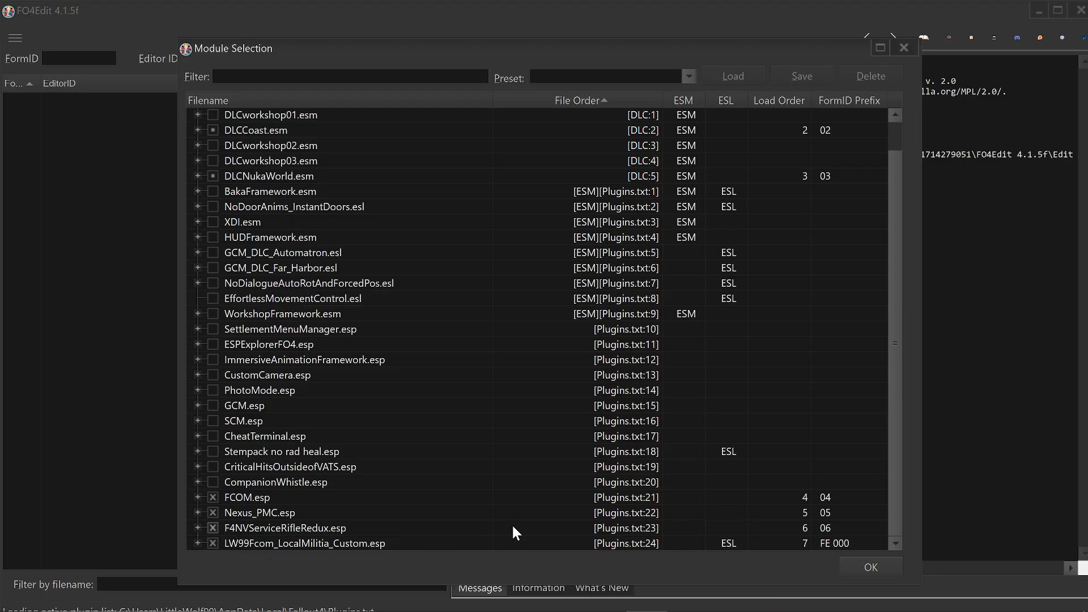
{"action": "left_click", "coordinate": [886, 563]}
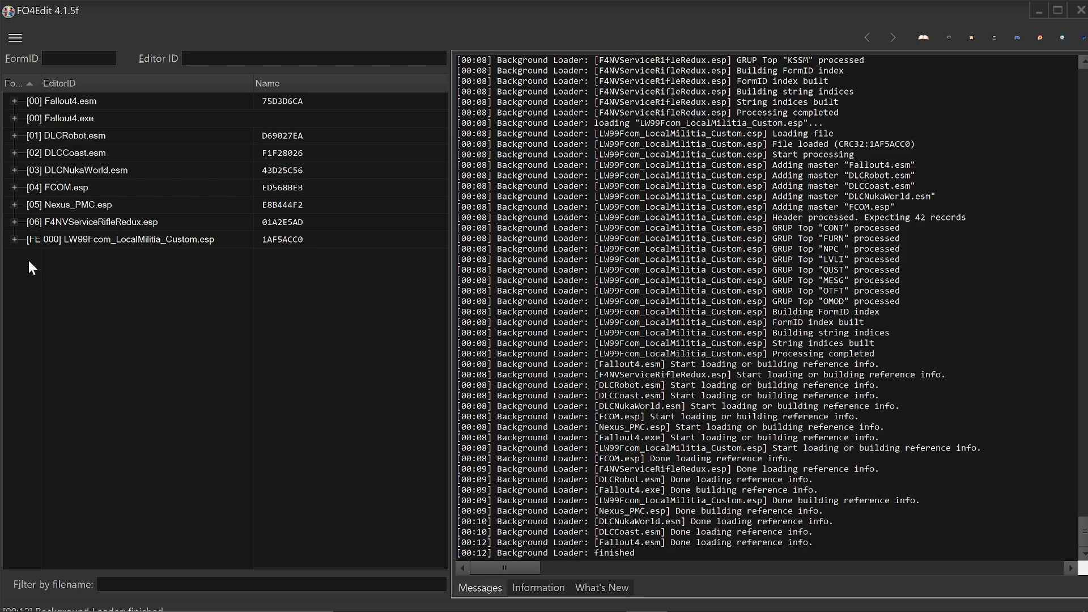
Step: Add Nexus_PMC.esp and F4NVServiceRifleRedux.esp as masters to LW99Fcom_LocalMilitia_Custom.esp, accepting the module edit warning
{"action": "left_click", "coordinate": [129, 241]}
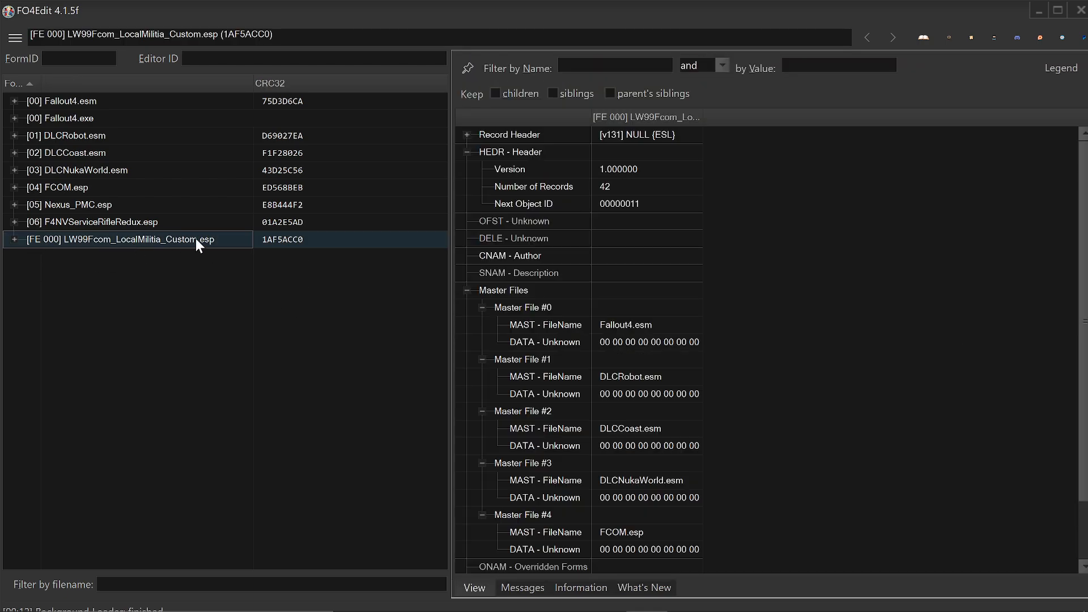
{"action": "right_click", "coordinate": [141, 246]}
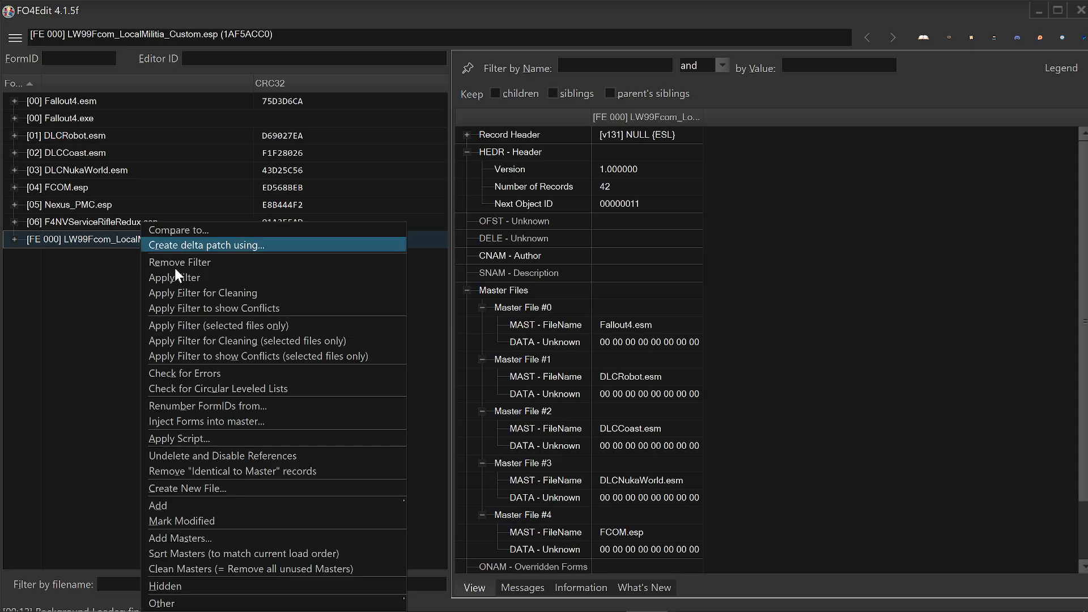
{"action": "left_click", "coordinate": [225, 539]}
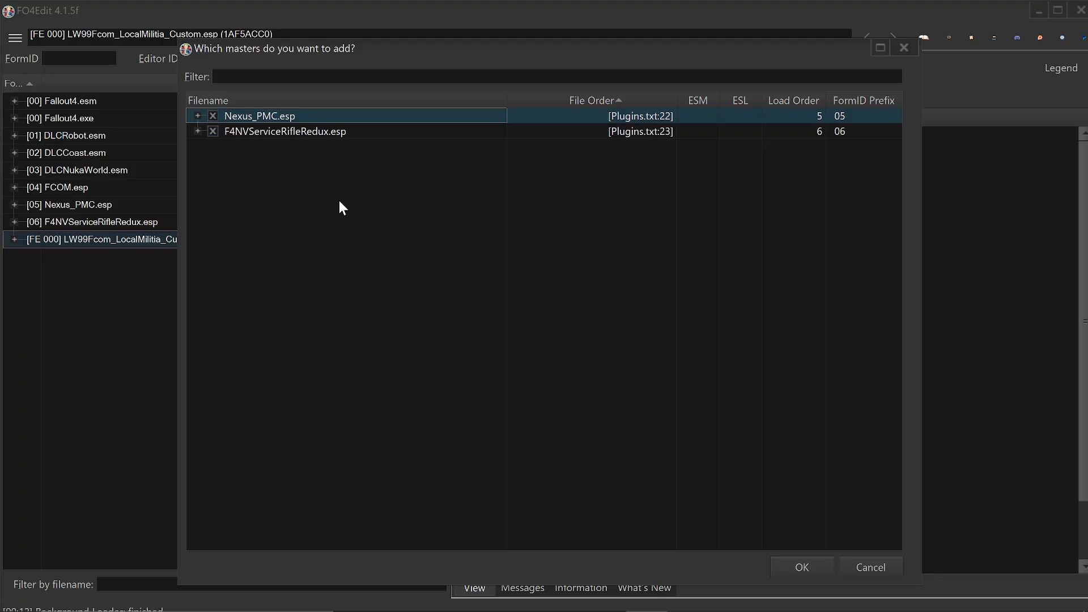
{"action": "left_click", "coordinate": [802, 567]}
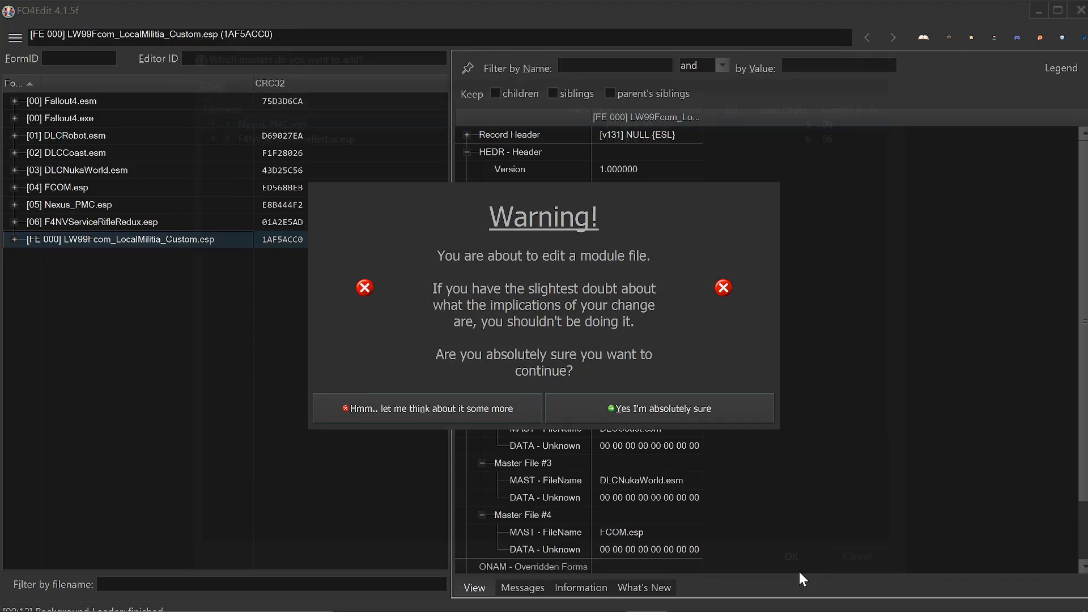
{"action": "left_click", "coordinate": [651, 408]}
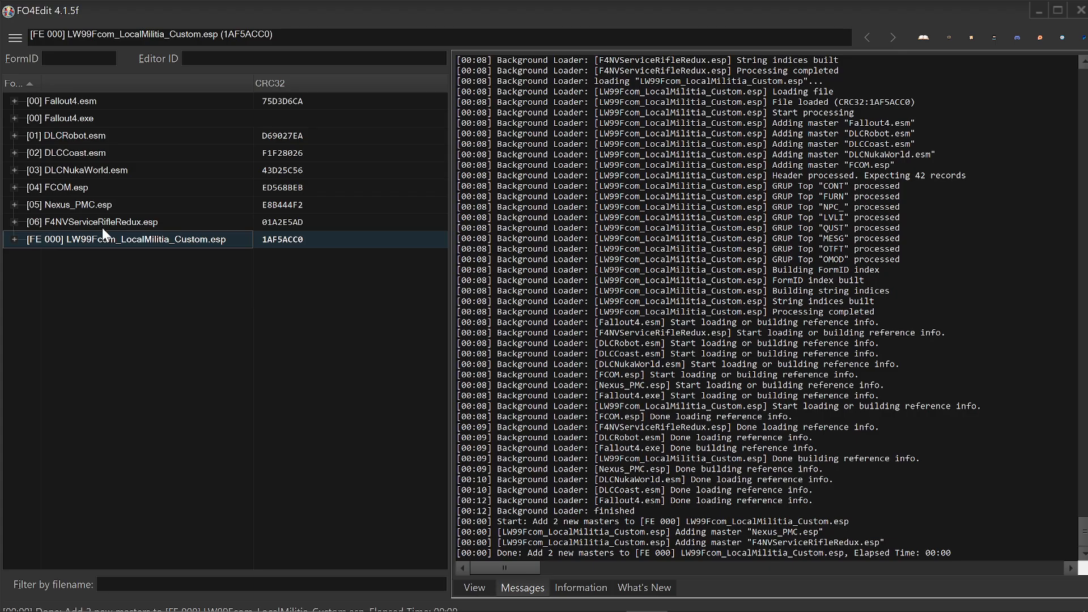
Step: Expand the leveled items of LW99Fcom_LocalMilitia_Custom.esp and review the LL_PowerArmor_TEMPLATE and LL_AutoRifleman_TEMPLATE records
{"action": "left_click", "coordinate": [14, 239]}
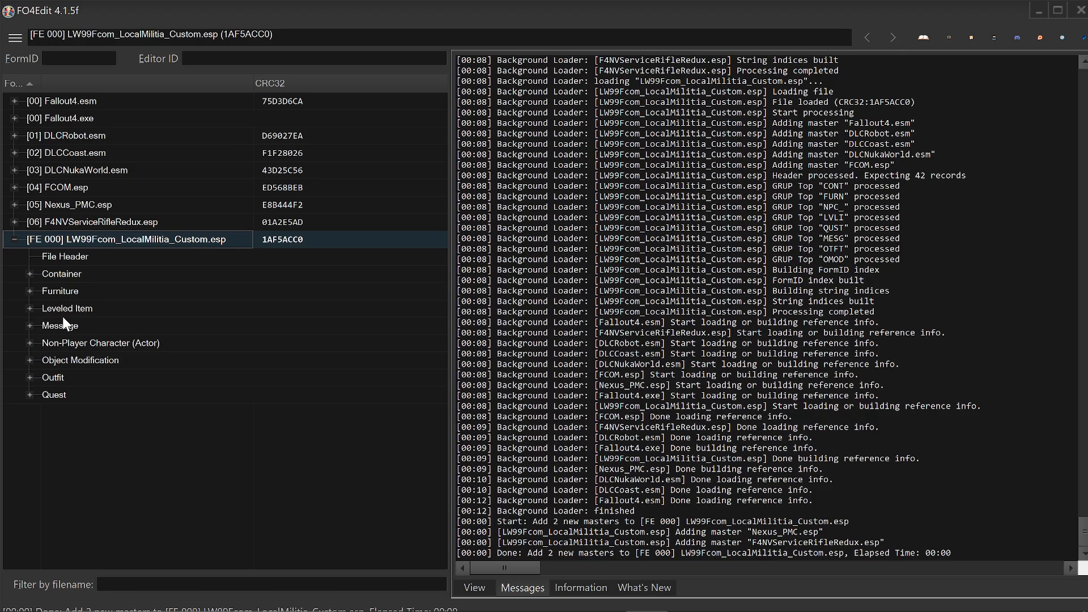
{"action": "left_click", "coordinate": [29, 309]}
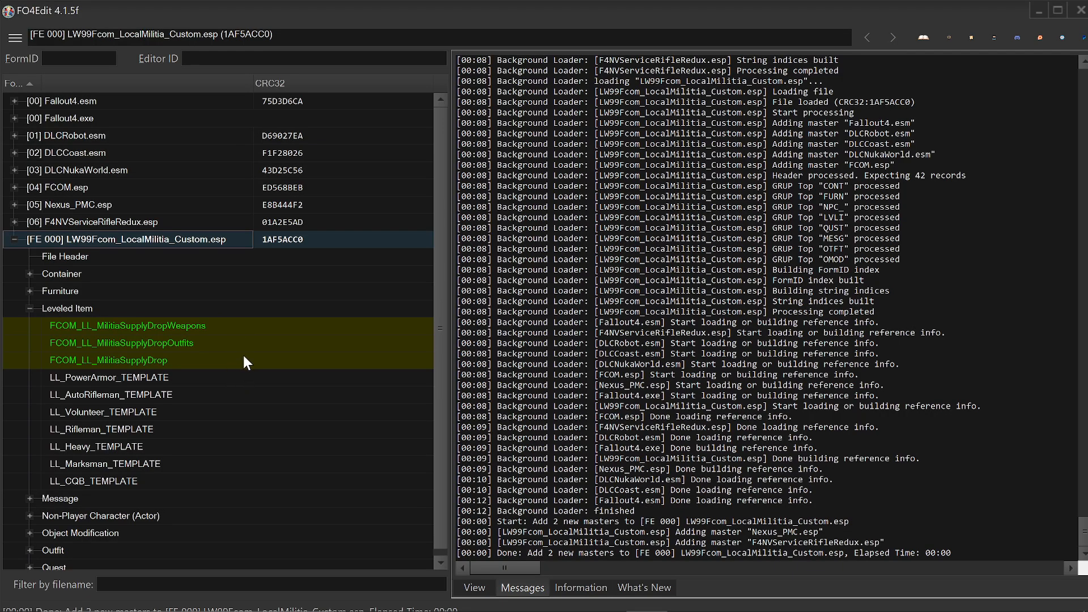
{"action": "left_click", "coordinate": [160, 381]}
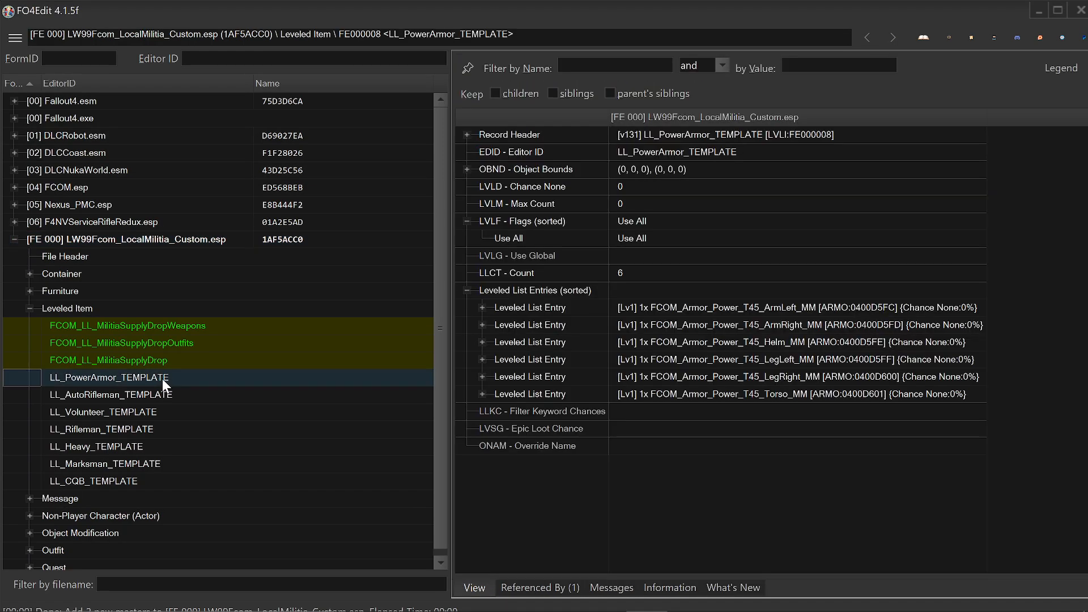
{"action": "left_click", "coordinate": [212, 397]}
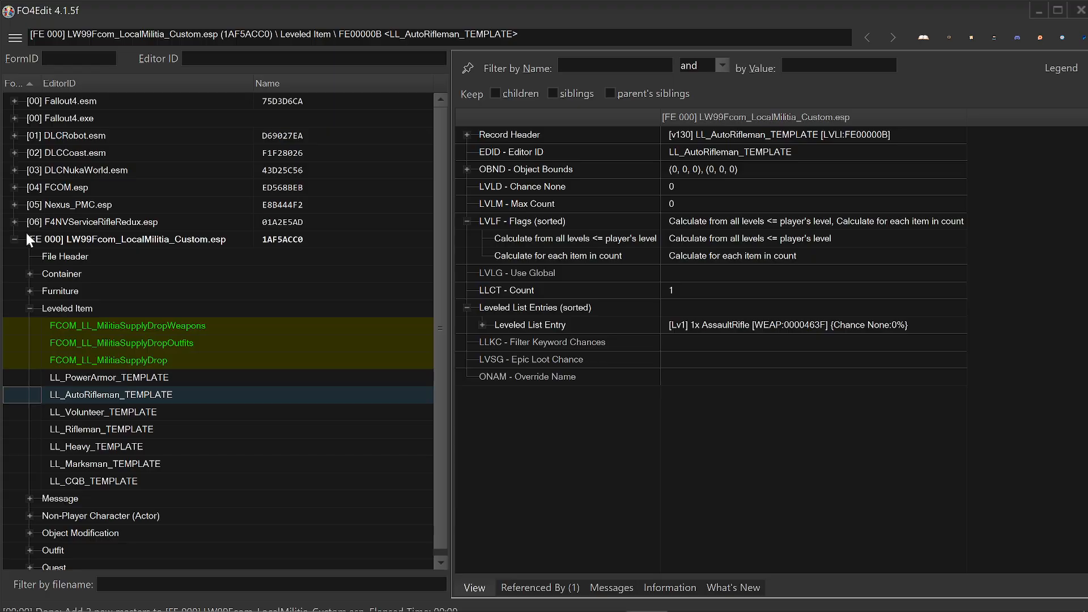
Step: Expand the weapon records of F4NVServiceRifleRedux.esp and compare 01F4NV_ServiceRifle with 01F4NV_ServiceRifleMarksman
{"action": "left_click", "coordinate": [59, 227]}
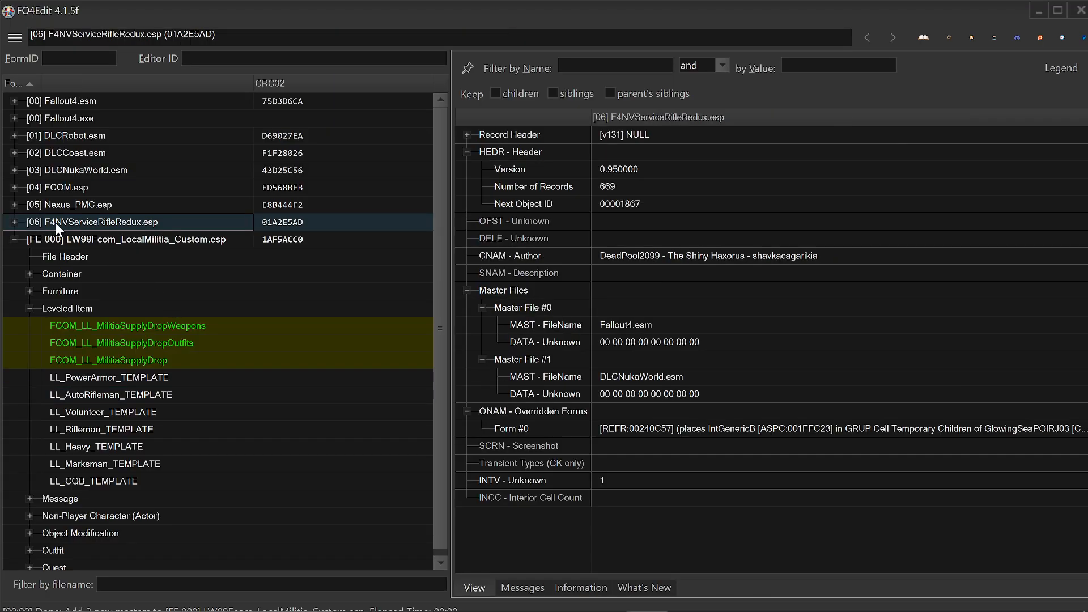
{"action": "left_click", "coordinate": [15, 222]}
{"action": "scroll", "coordinate": [72, 156], "scroll_direction": "up", "scroll_amount": 1}
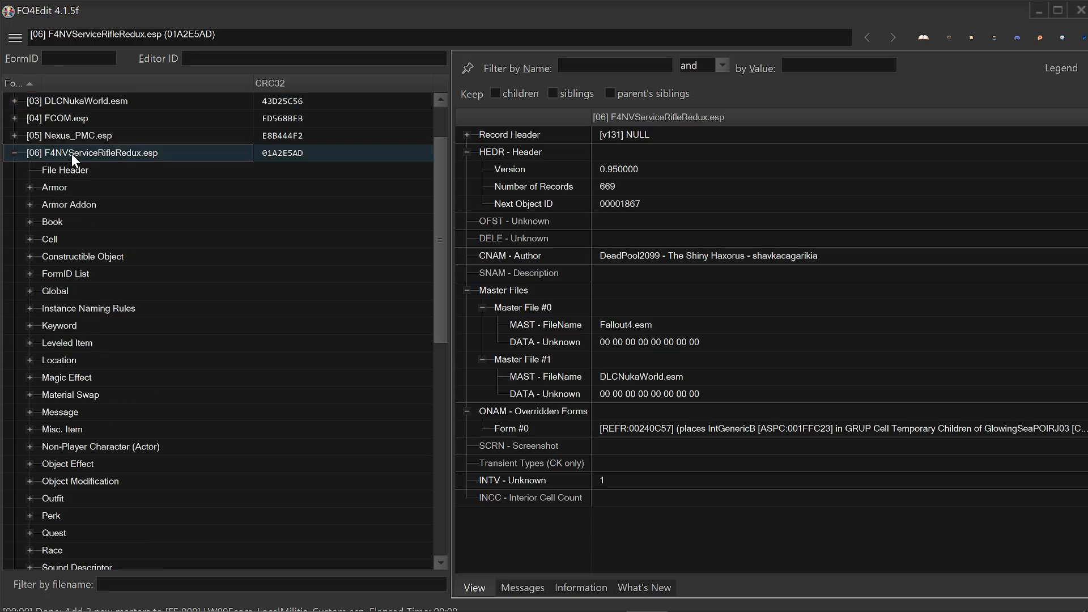
{"action": "scroll", "coordinate": [179, 260], "scroll_direction": "down", "scroll_amount": 4}
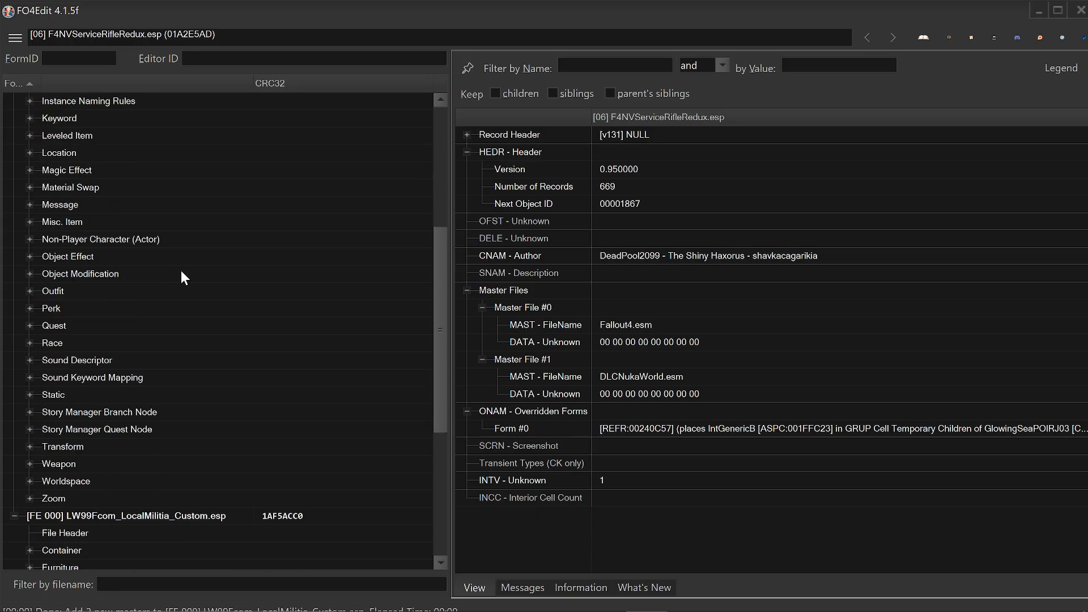
{"action": "left_click", "coordinate": [29, 464]}
{"action": "scroll", "coordinate": [140, 393], "scroll_direction": "down", "scroll_amount": 1}
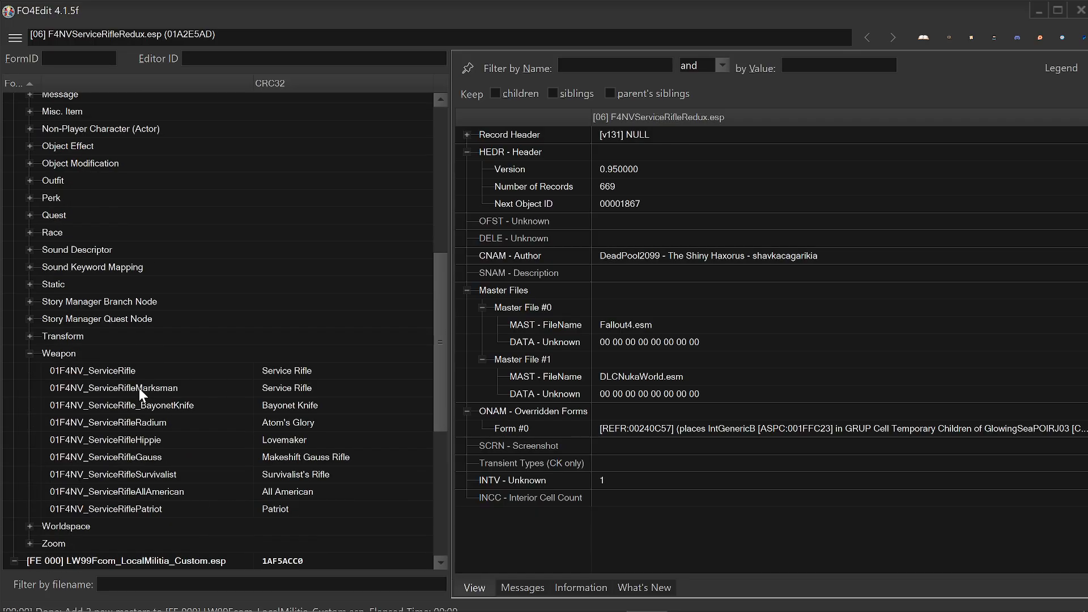
{"action": "scroll", "coordinate": [328, 371], "scroll_direction": "down", "scroll_amount": 1}
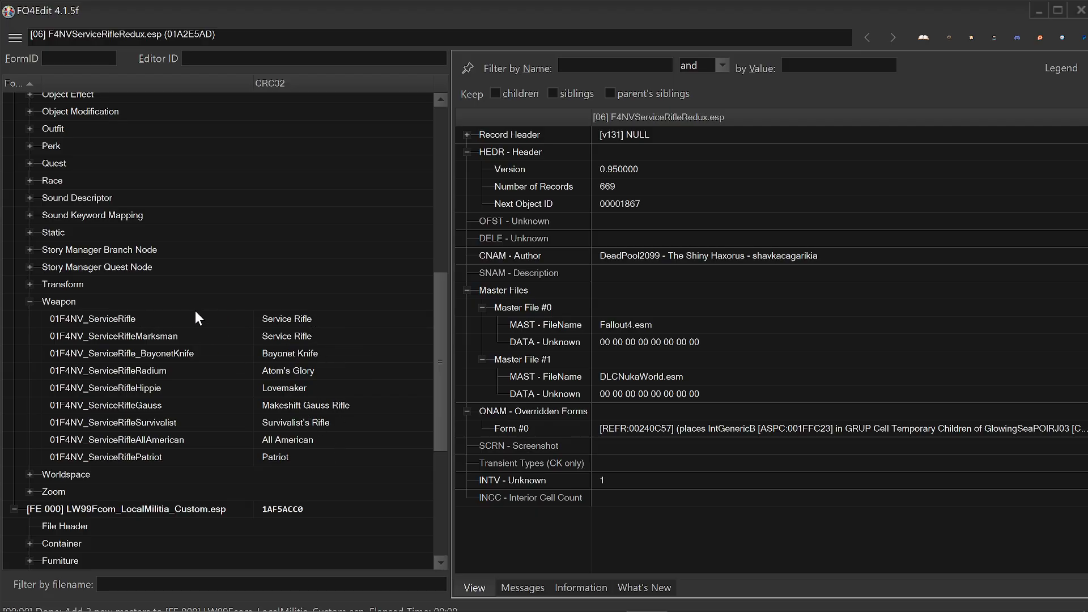
{"action": "left_click", "coordinate": [343, 322]}
{"action": "left_click", "coordinate": [332, 335]}
{"action": "left_click", "coordinate": [326, 319]}
{"action": "left_click", "coordinate": [328, 336]}
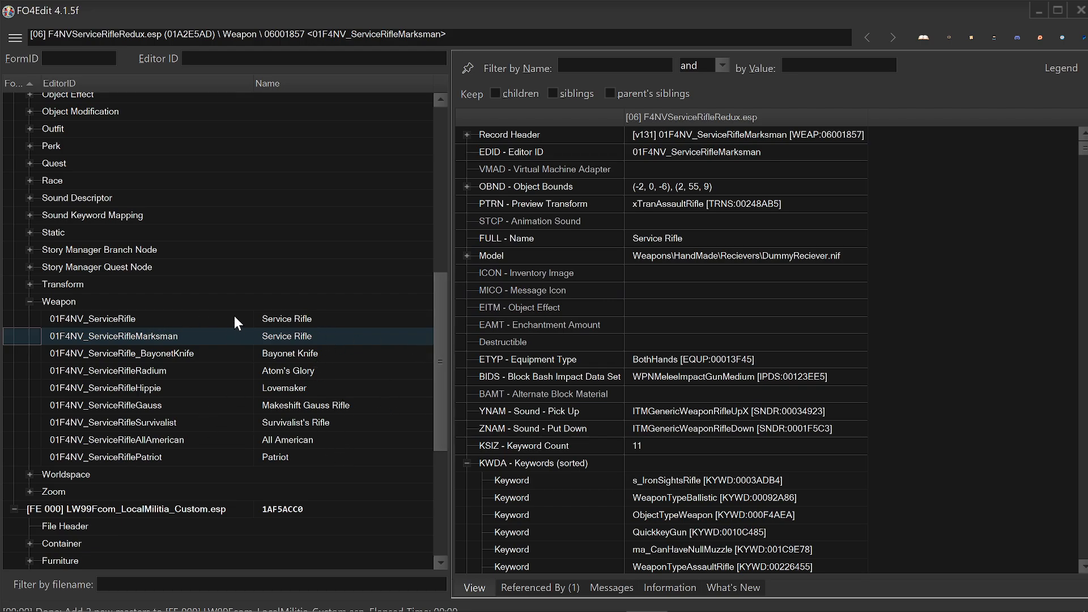
Step: Copy the FormID value from the record header of the 01F4NV_ServiceRifle weapon
{"action": "left_click", "coordinate": [352, 318]}
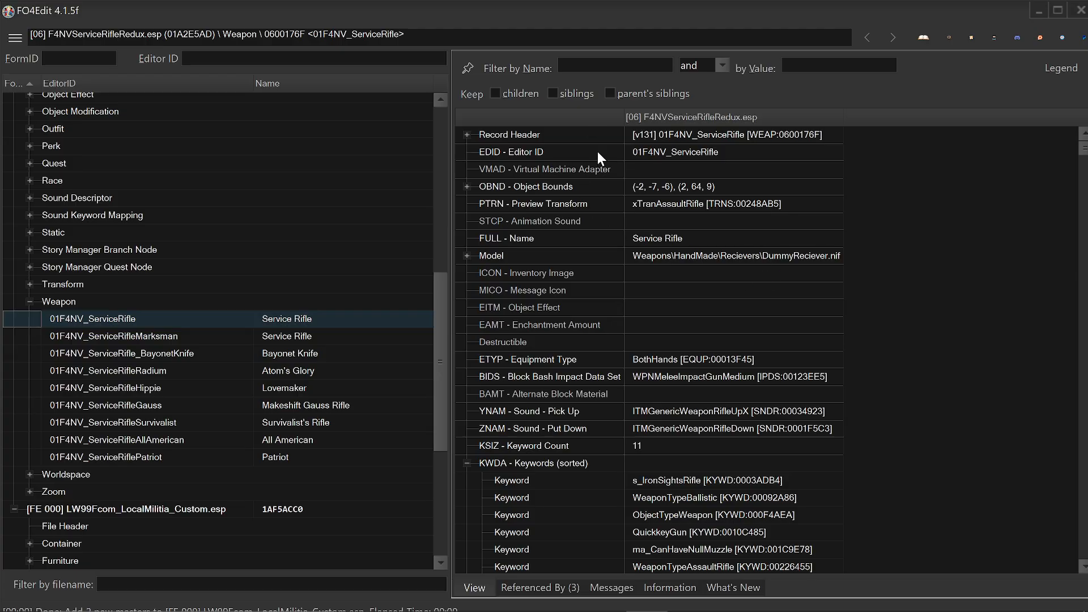
{"action": "left_click", "coordinate": [467, 135]}
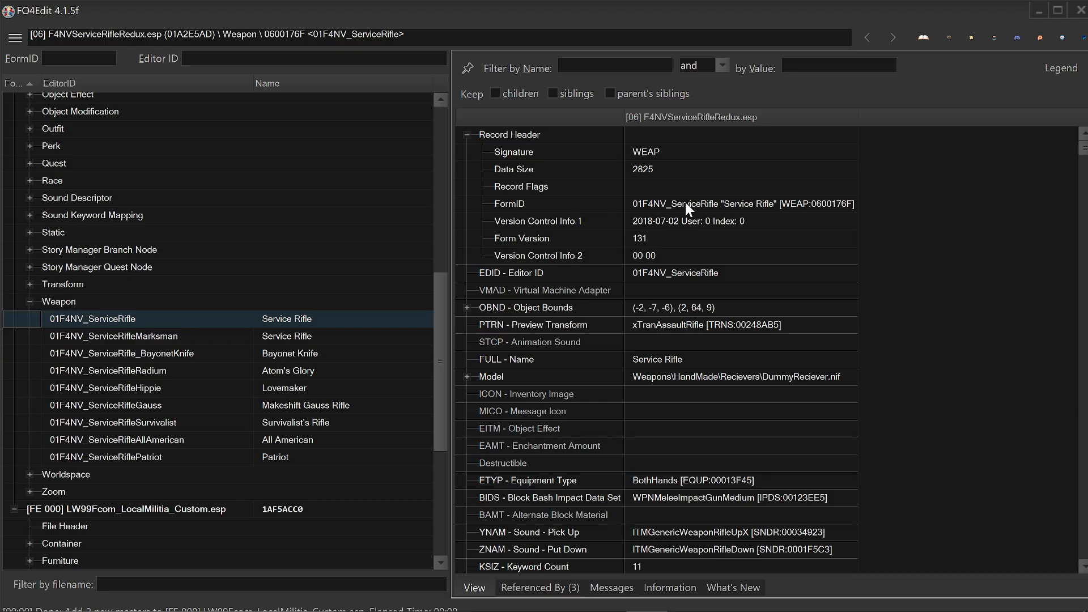
{"action": "double_click", "coordinate": [719, 206]}
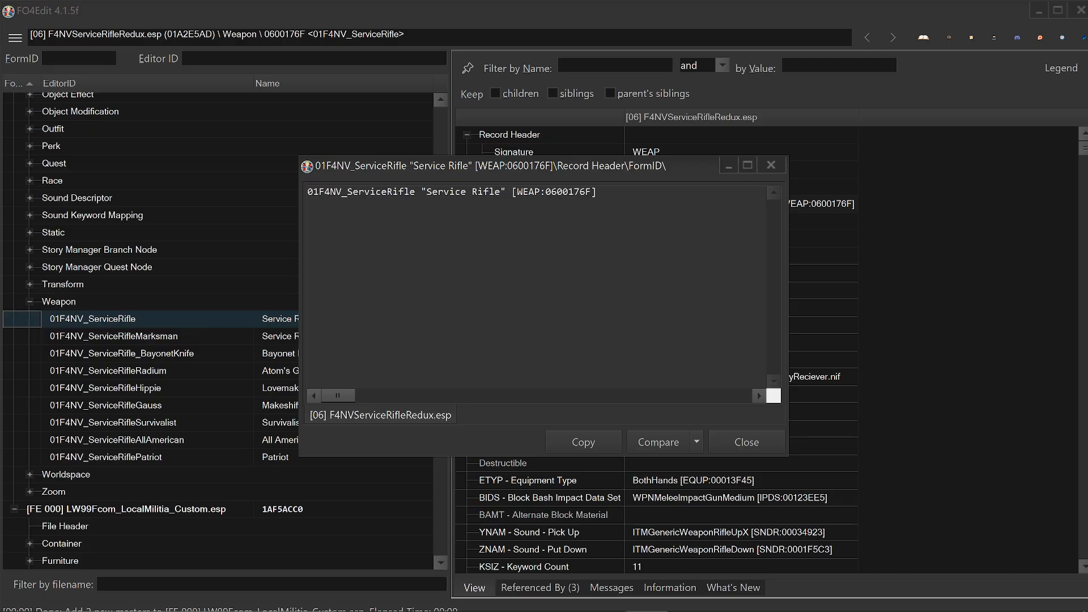
{"action": "left_click", "coordinate": [584, 442]}
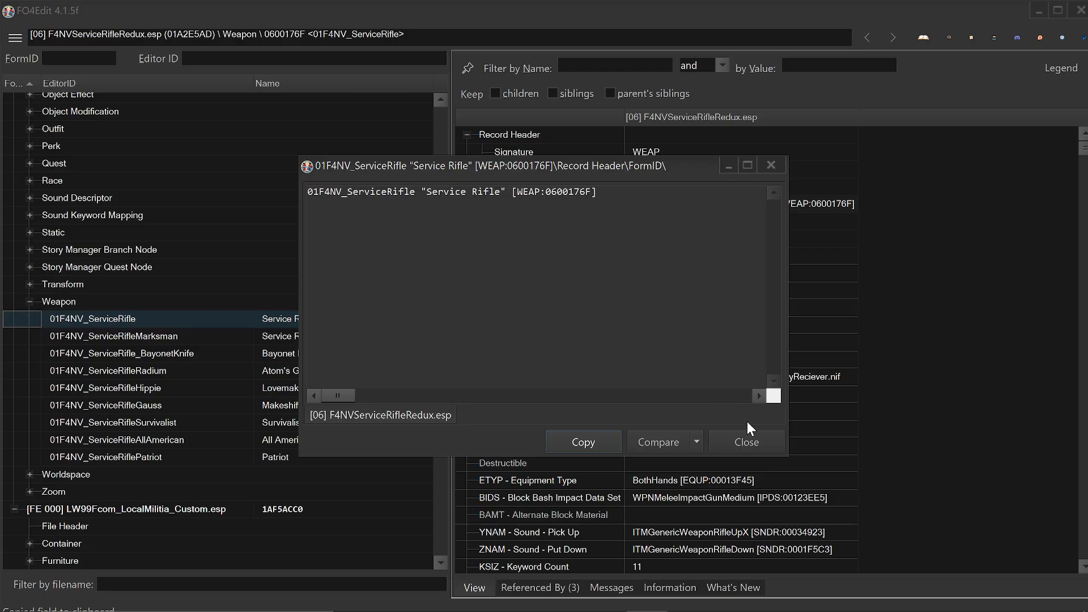
{"action": "left_click", "coordinate": [751, 442]}
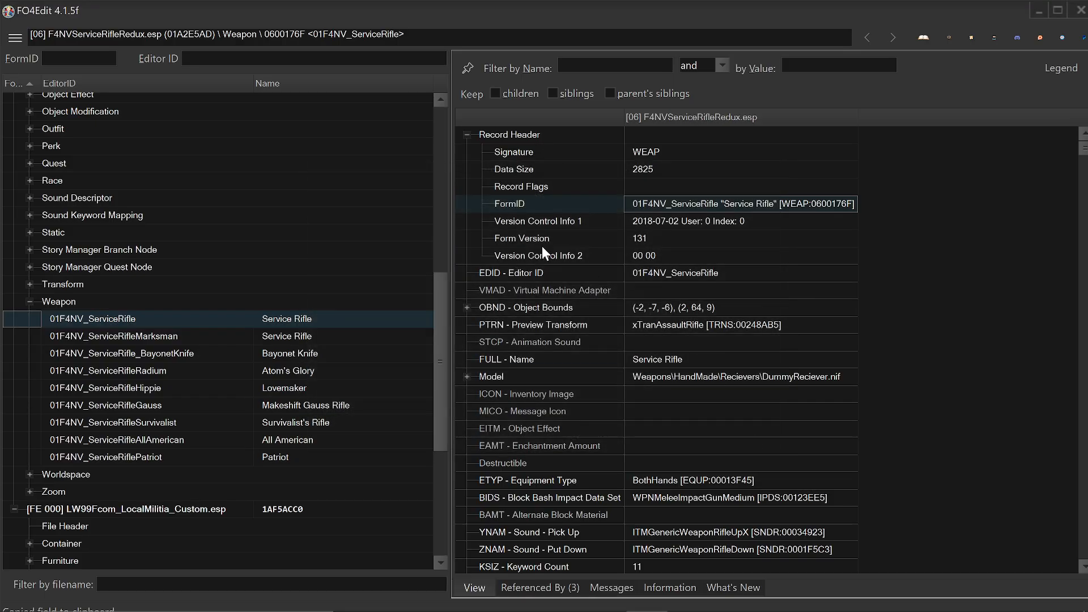
Step: Set the leveled list entry's reference in LL_AutoRifleman_TEMPLATE to 01F4NV_ServiceRifle "Service Rifle" [WEAP:0600176F] by pasting the copied value
{"action": "scroll", "coordinate": [230, 349], "scroll_direction": "down", "scroll_amount": 5}
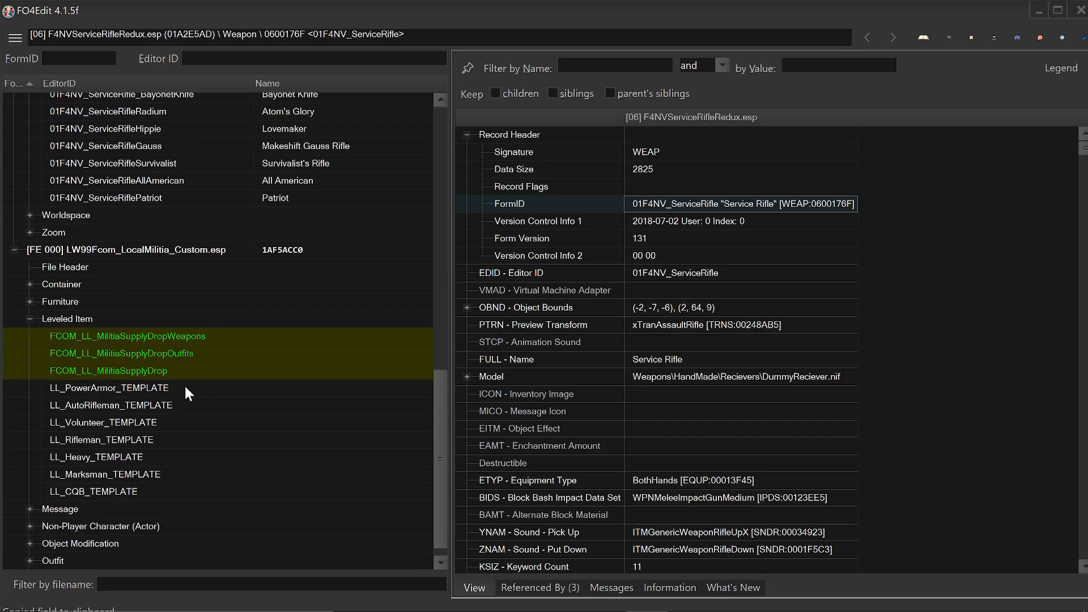
{"action": "left_click", "coordinate": [211, 405]}
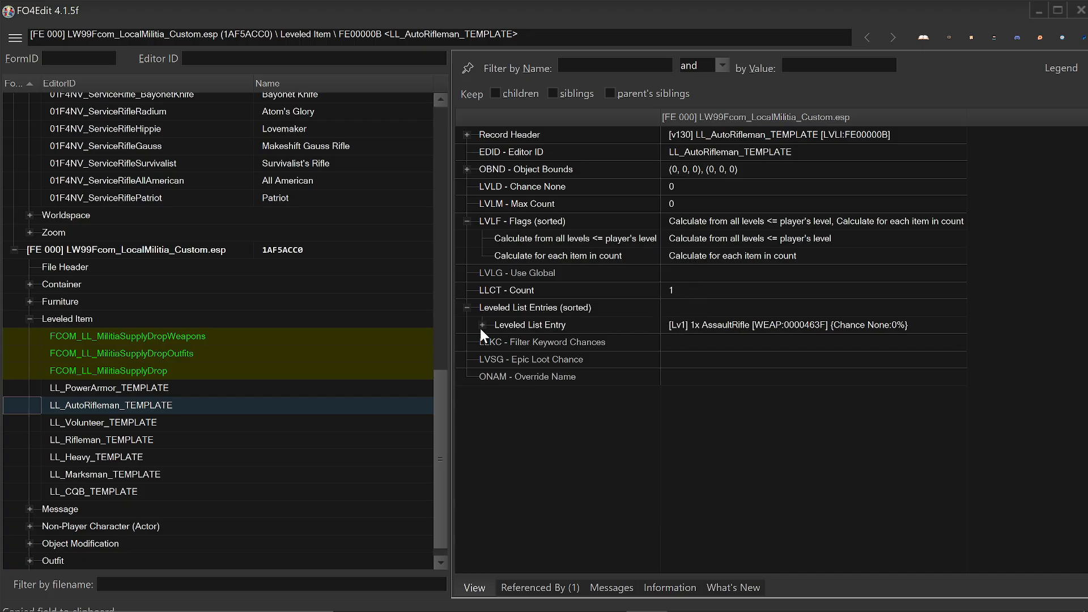
{"action": "left_click", "coordinate": [553, 307]}
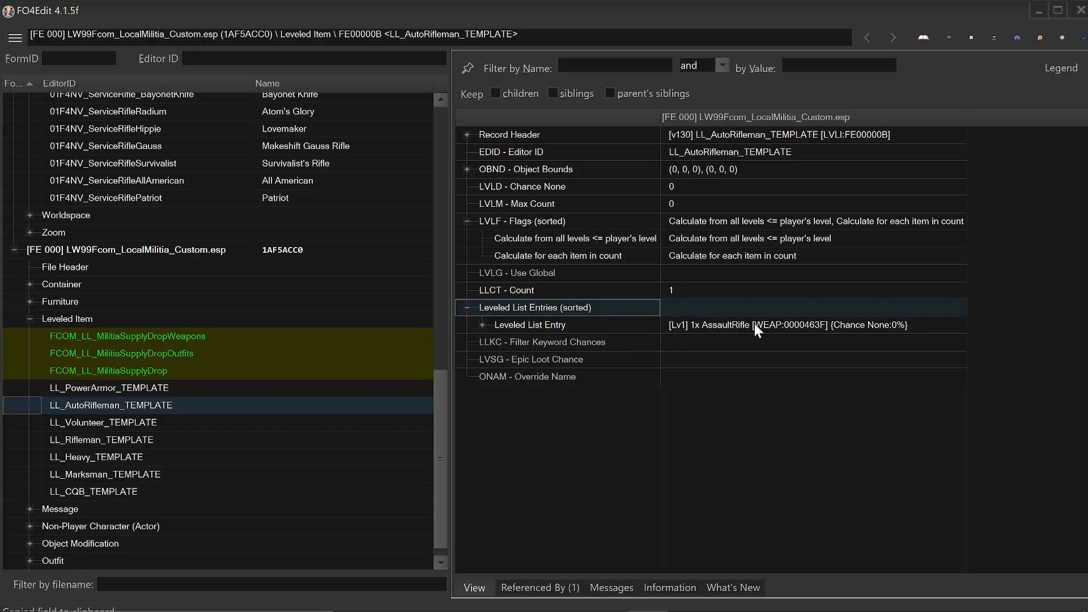
{"action": "left_click", "coordinate": [539, 323]}
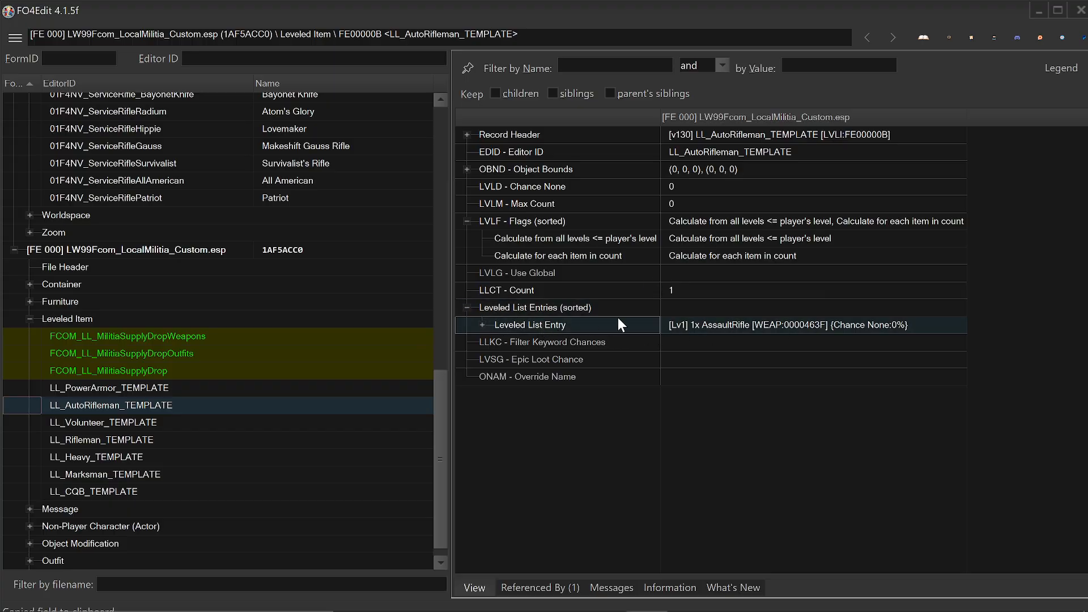
{"action": "left_click", "coordinate": [482, 325]}
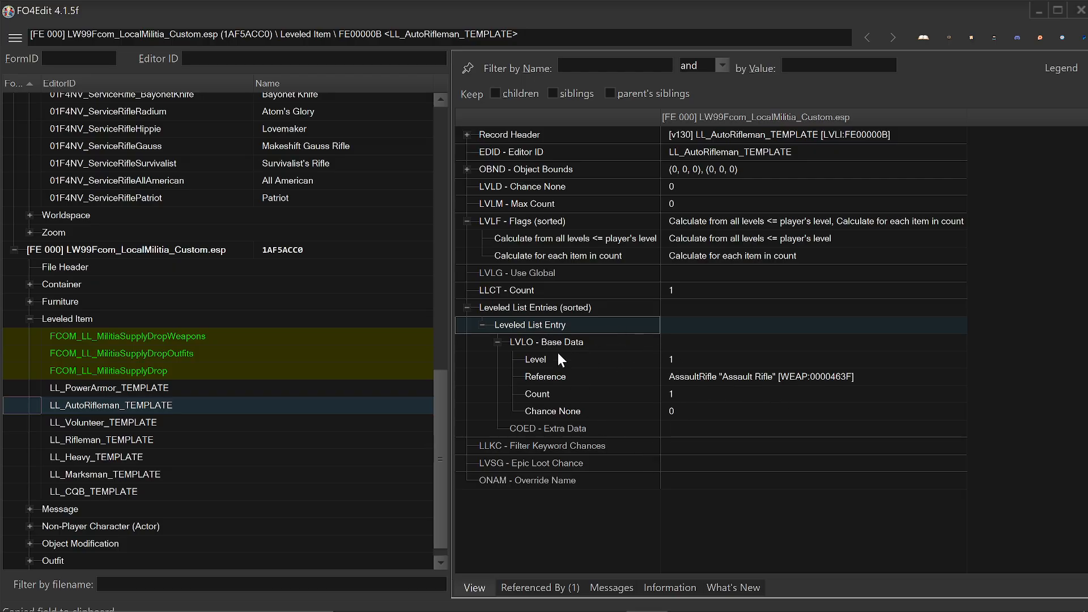
{"action": "left_click", "coordinate": [599, 358]}
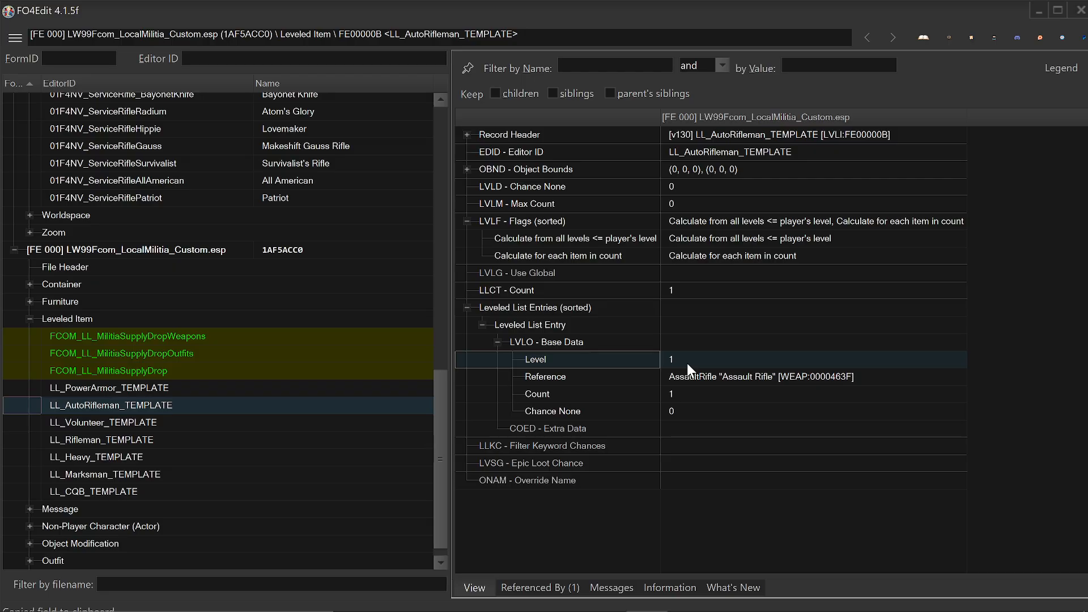
{"action": "left_click", "coordinate": [605, 379]}
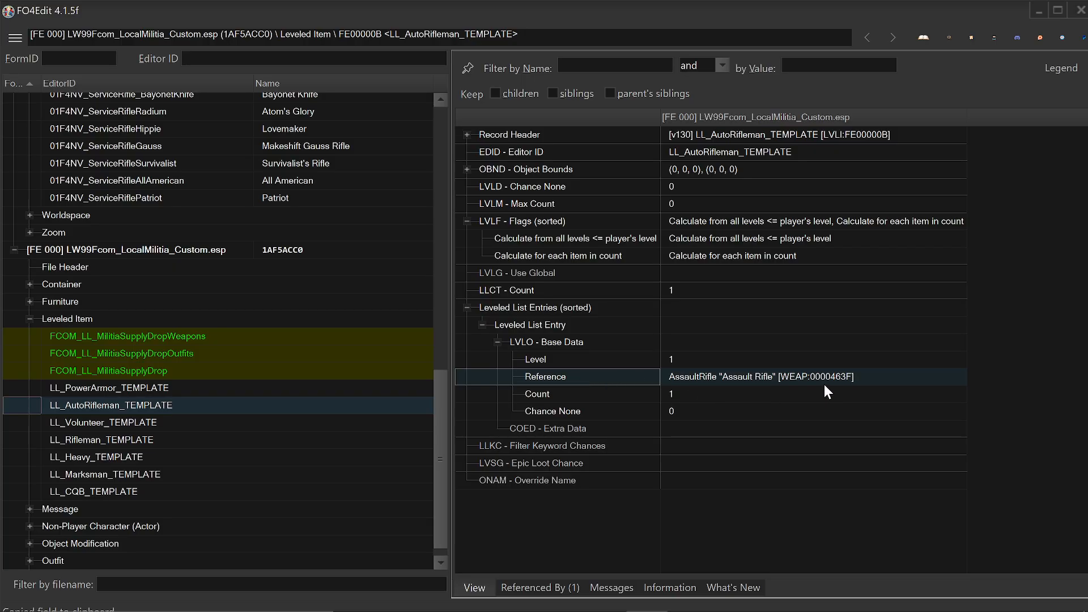
{"action": "right_click", "coordinate": [739, 379]}
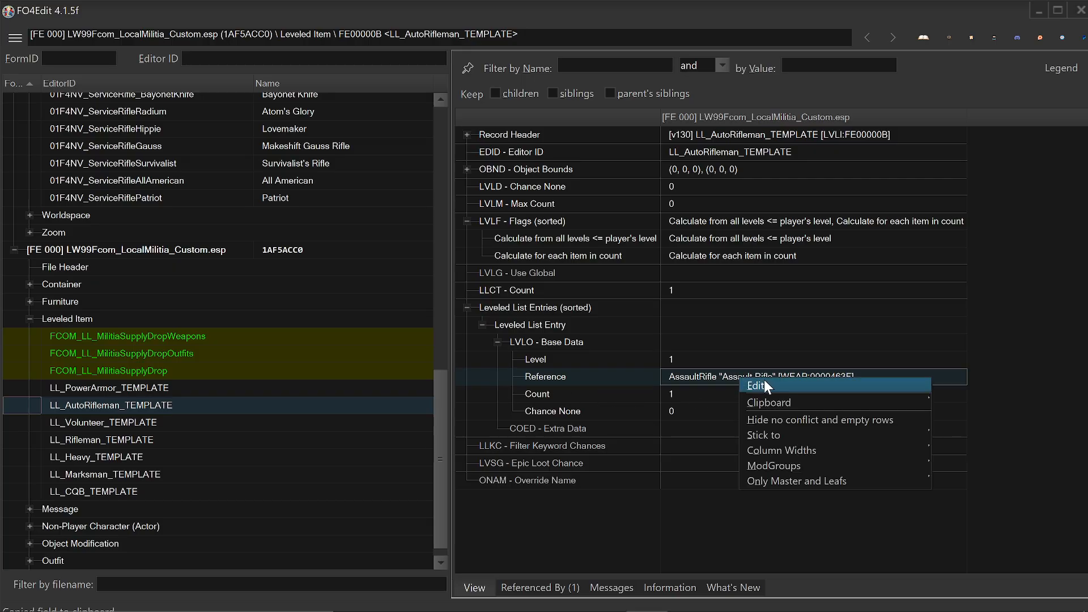
{"action": "left_click", "coordinate": [764, 380]}
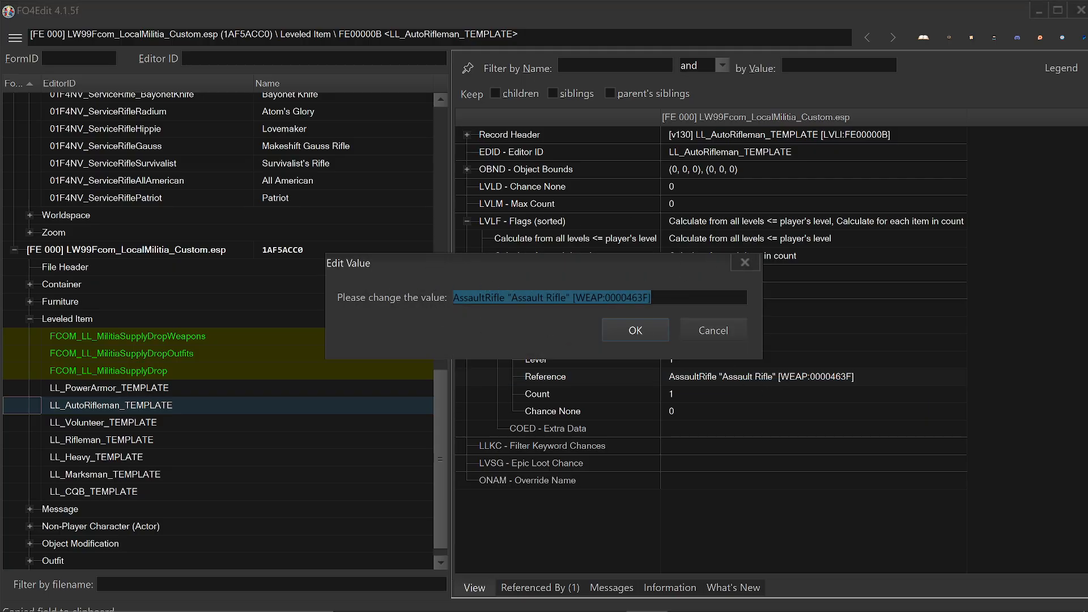
{"action": "right_click", "coordinate": [628, 298]}
{"action": "left_click", "coordinate": [737, 353]}
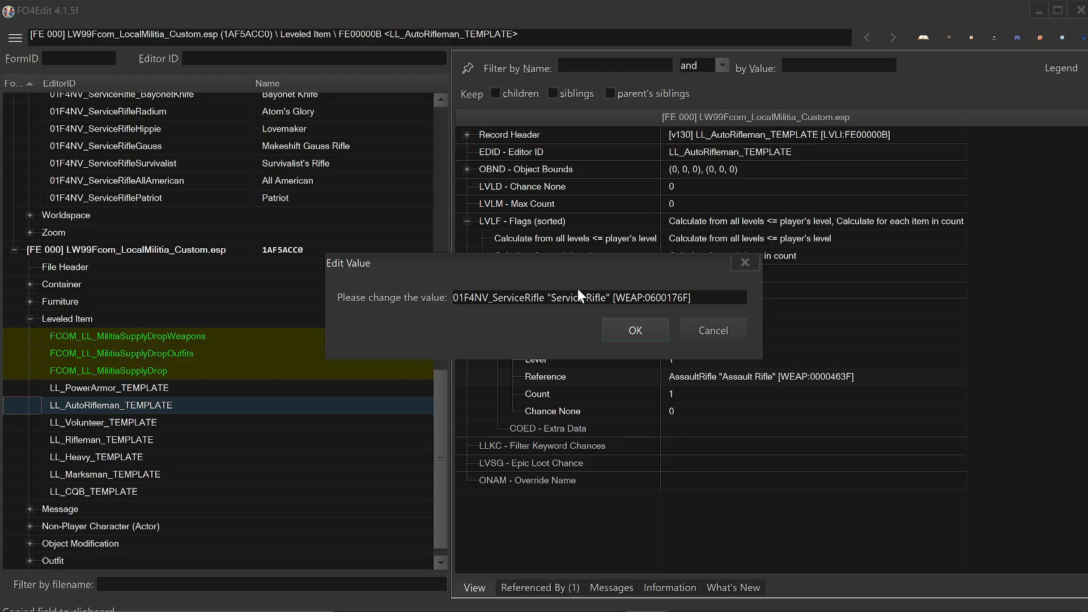
{"action": "left_click", "coordinate": [634, 332]}
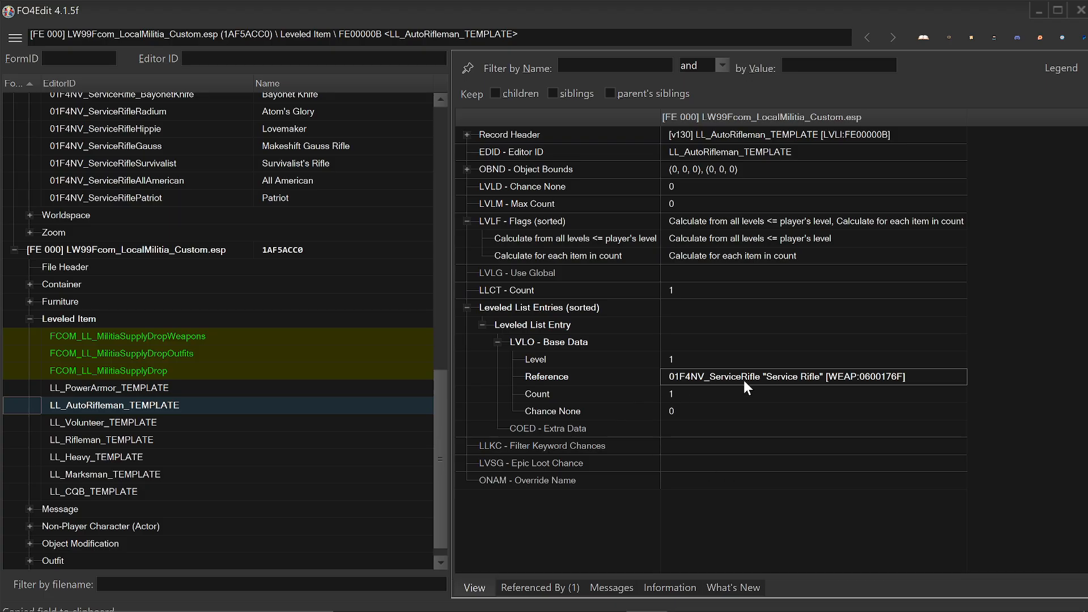
{"action": "left_click", "coordinate": [482, 325]}
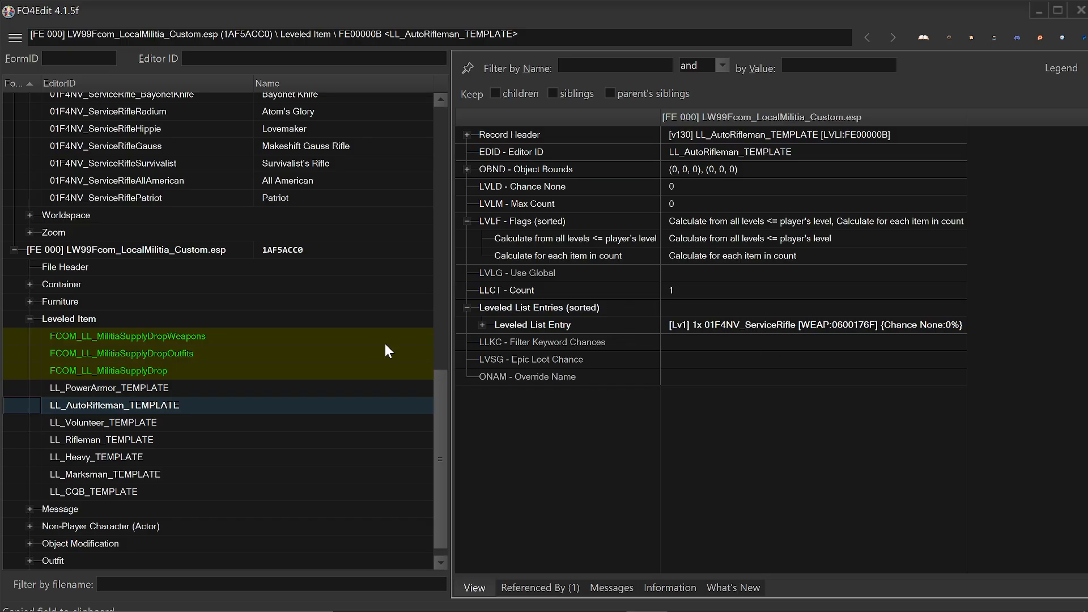
Step: Review the leveled list entries of the AutoRifleman, Volunteer, Rifleman, Heavy, Marksman and CQB templates in the custom militia plugin
{"action": "left_click", "coordinate": [172, 423]}
{"action": "left_click", "coordinate": [178, 441]}
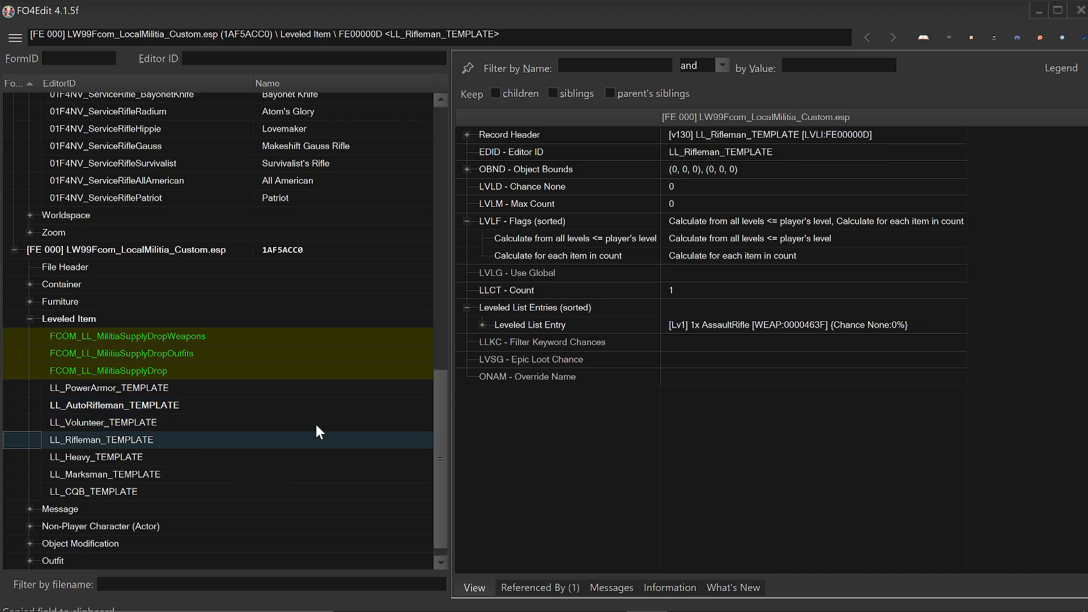
{"action": "left_click", "coordinate": [222, 407]}
{"action": "left_click", "coordinate": [221, 423]}
{"action": "left_click", "coordinate": [217, 441]}
{"action": "left_click", "coordinate": [212, 457]}
{"action": "left_click", "coordinate": [212, 476]}
{"action": "left_click", "coordinate": [213, 491]}
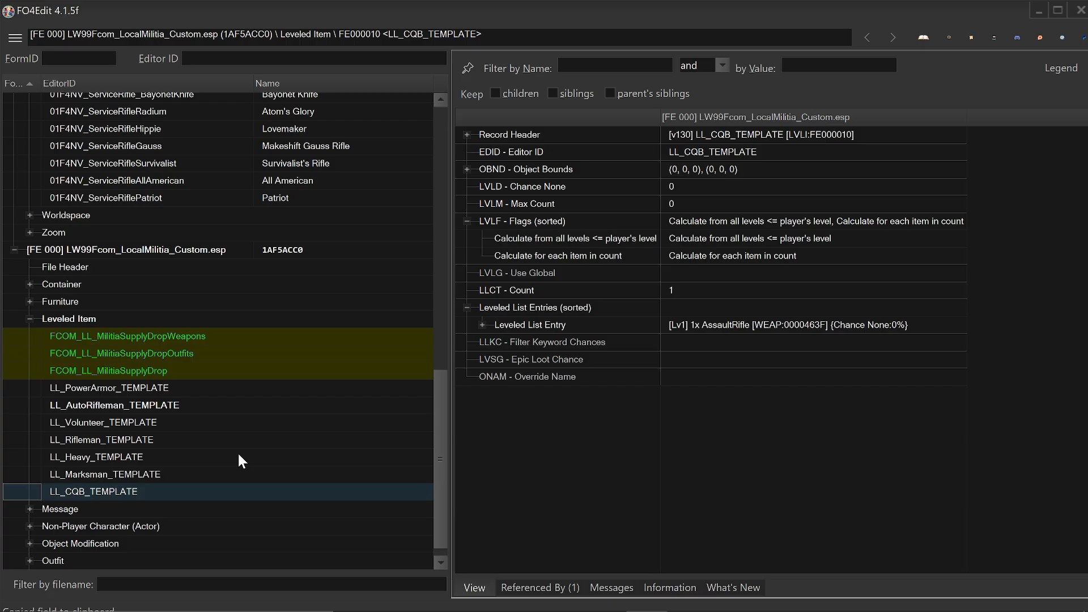
{"action": "left_click", "coordinate": [179, 405]}
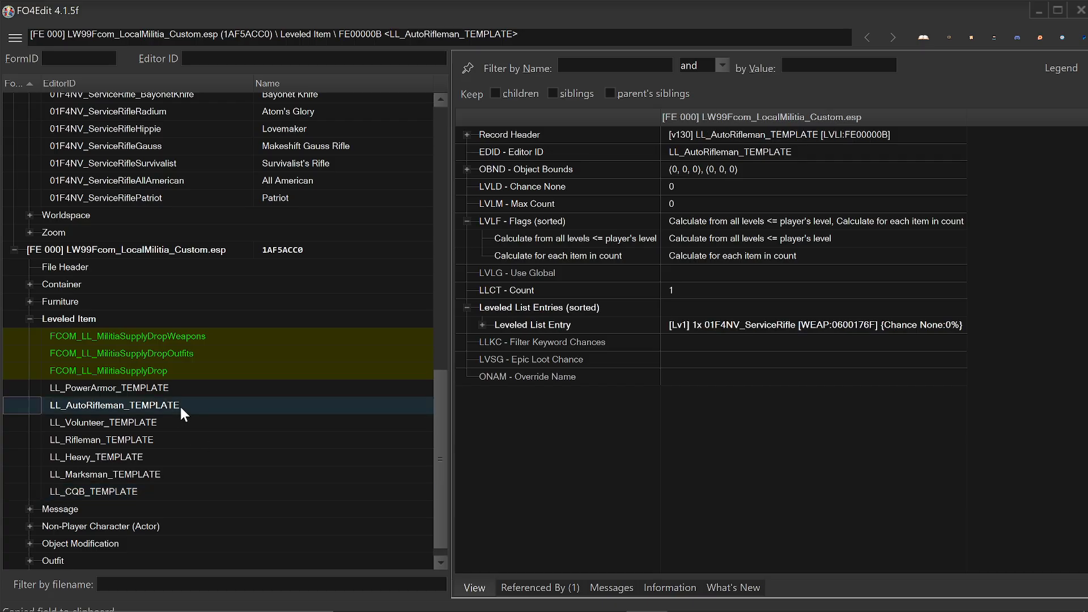
{"action": "scroll", "coordinate": [270, 426], "scroll_direction": "up", "scroll_amount": 2}
{"action": "scroll", "coordinate": [273, 266], "scroll_direction": "up", "scroll_amount": 2}
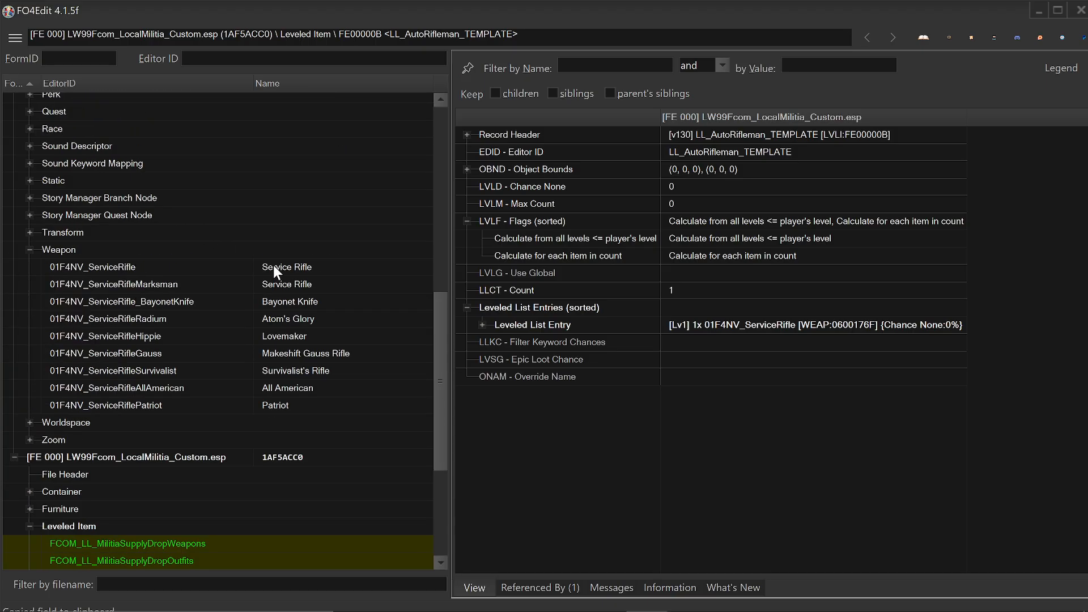
{"action": "scroll", "coordinate": [394, 351], "scroll_direction": "down", "scroll_amount": 4}
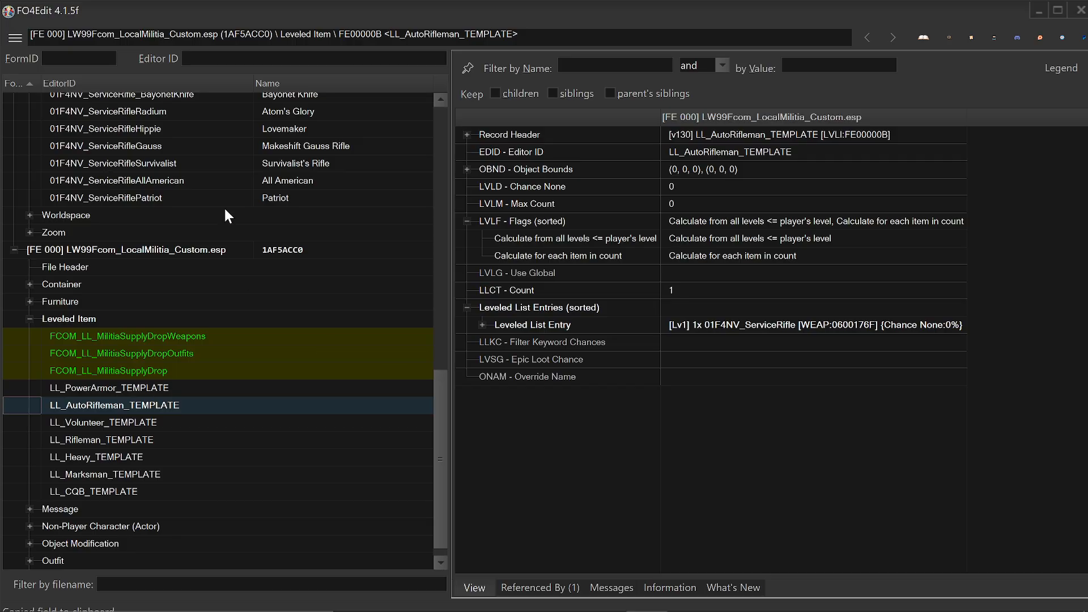
{"action": "left_click", "coordinate": [130, 427]}
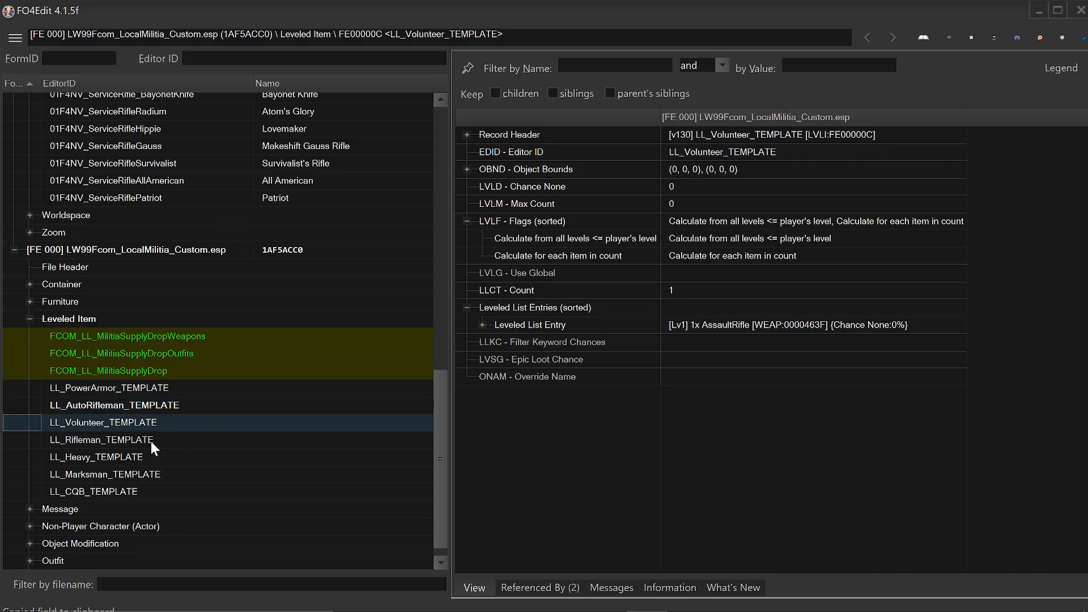
{"action": "left_click", "coordinate": [150, 441]}
{"action": "left_click", "coordinate": [155, 458]}
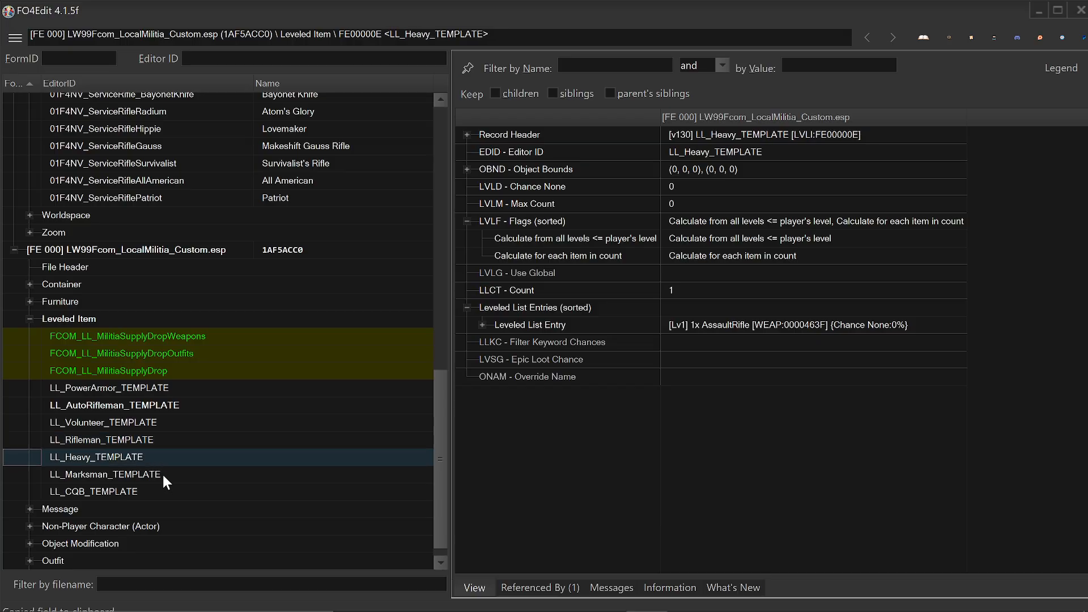
{"action": "left_click", "coordinate": [163, 475]}
{"action": "left_click", "coordinate": [169, 457]}
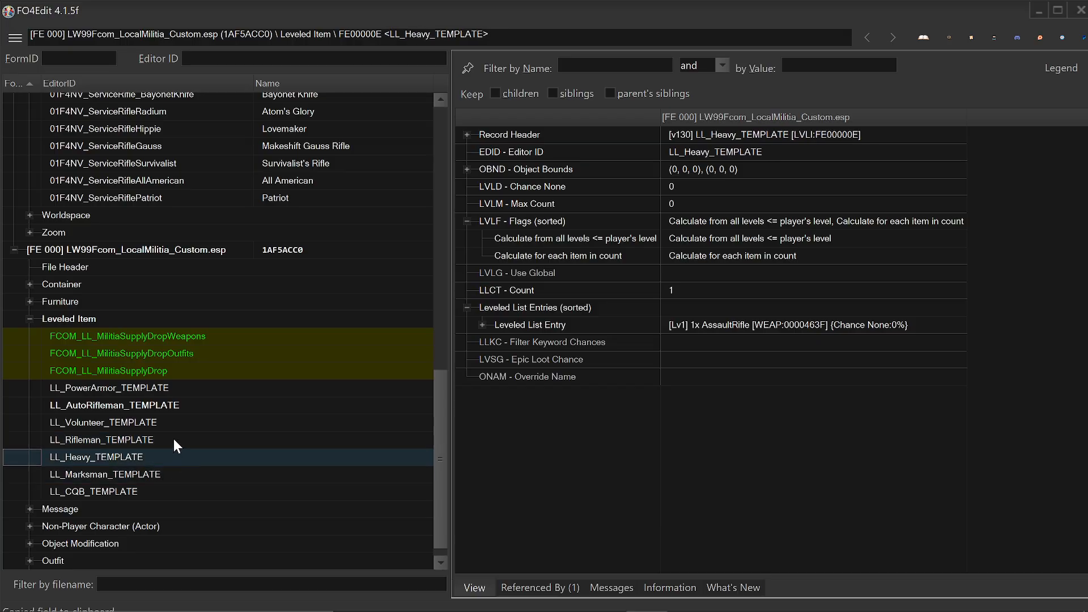
Step: Add a second leveled list entry to LL_AutoRifleman_TEMPLATE in the custom militia plugin
{"action": "left_click", "coordinate": [193, 404]}
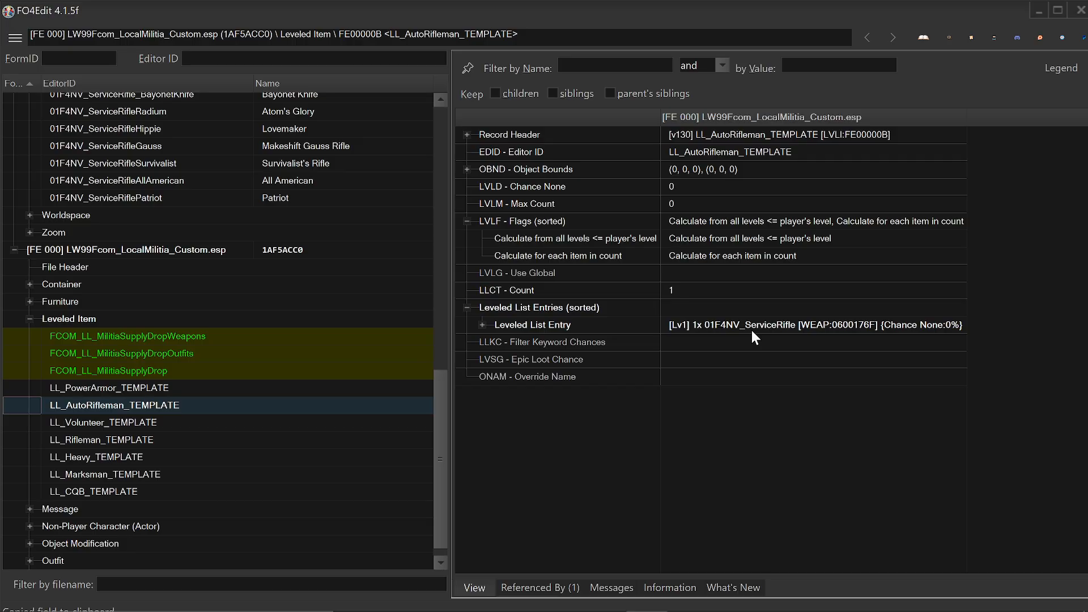
{"action": "left_click", "coordinate": [507, 308]}
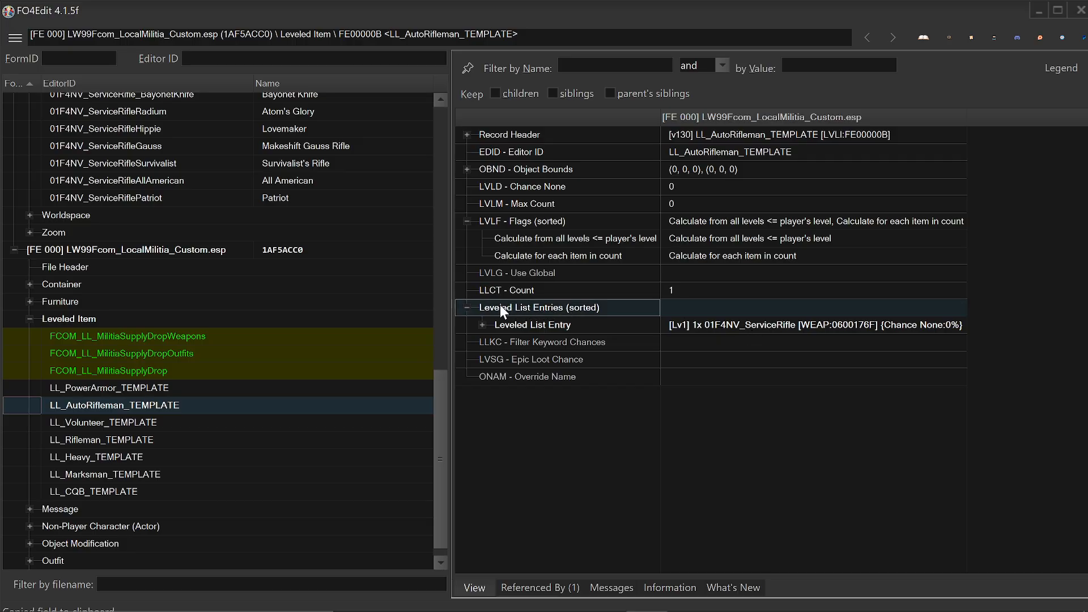
{"action": "right_click", "coordinate": [701, 305]}
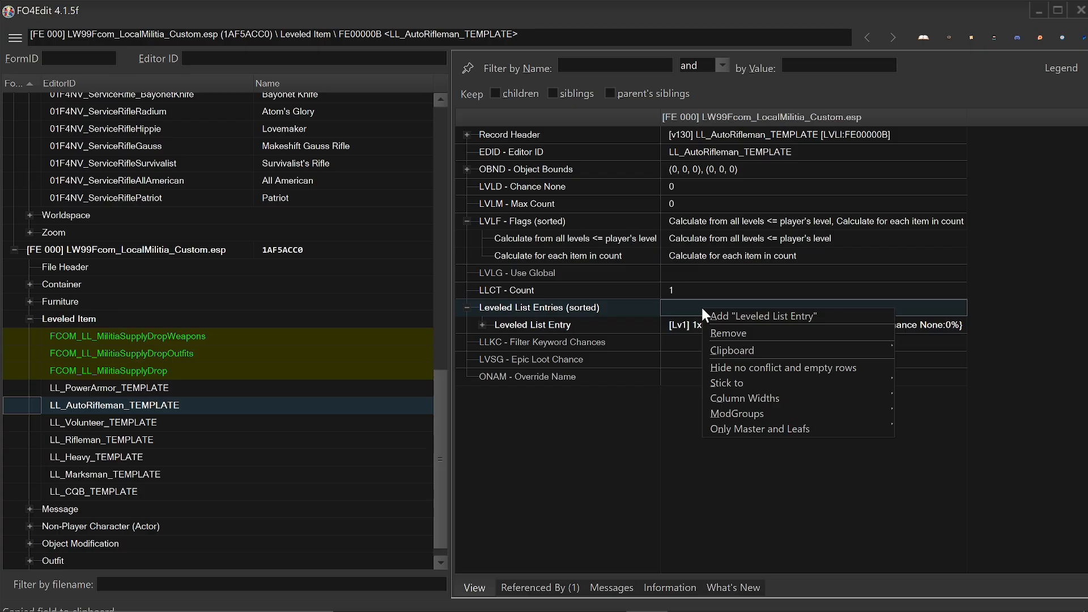
{"action": "left_click", "coordinate": [758, 320]}
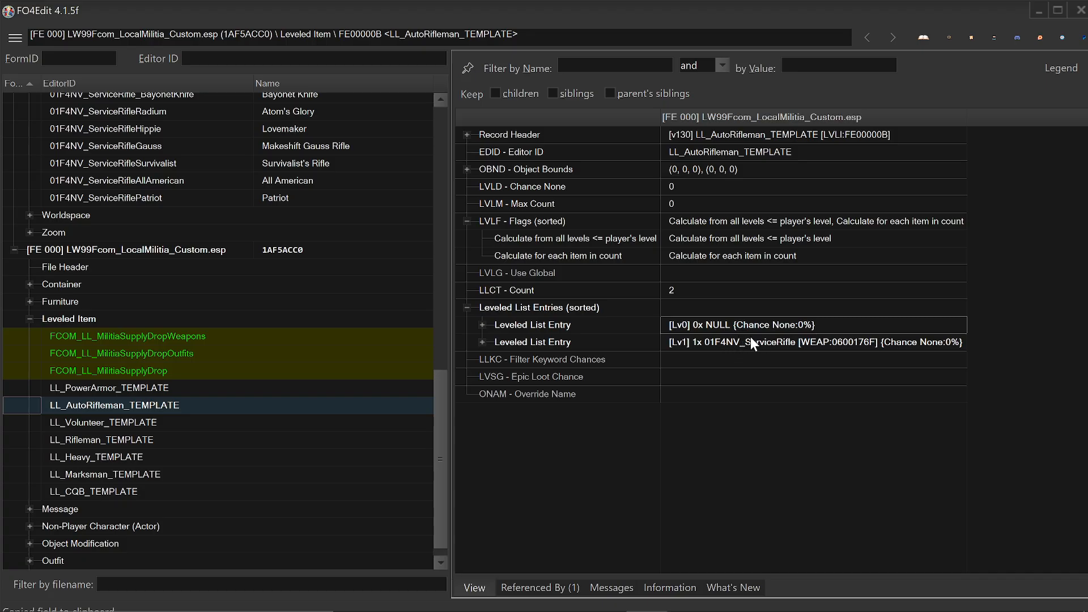
Step: Copy the FormID value from the record header of the 01F4NV_ServiceRifleHippie "Lovemaker" weapon
{"action": "scroll", "coordinate": [252, 301], "scroll_direction": "up", "scroll_amount": 2}
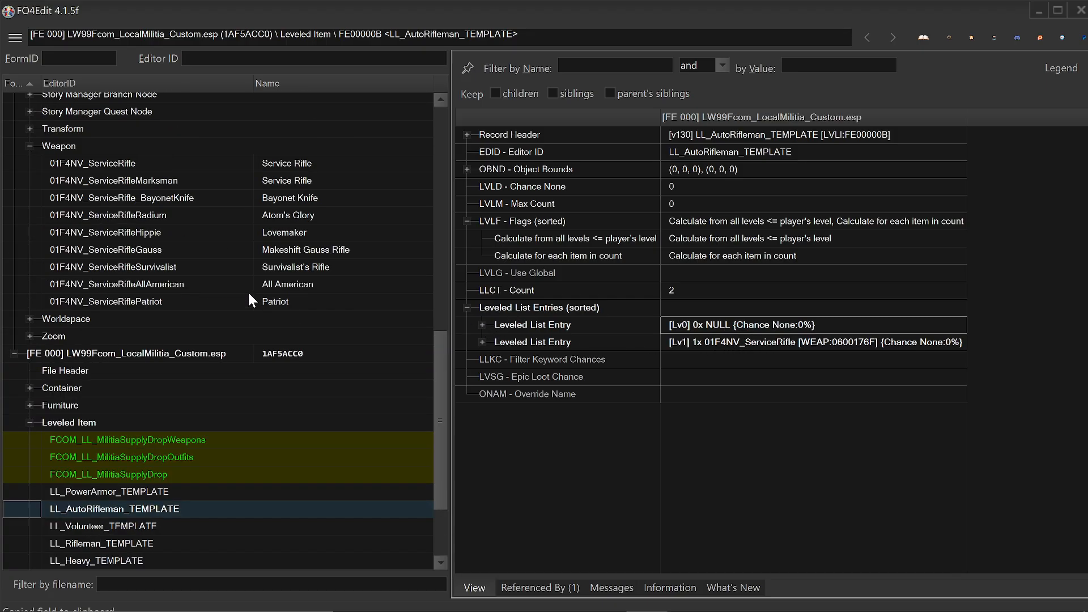
{"action": "left_click", "coordinate": [315, 232]}
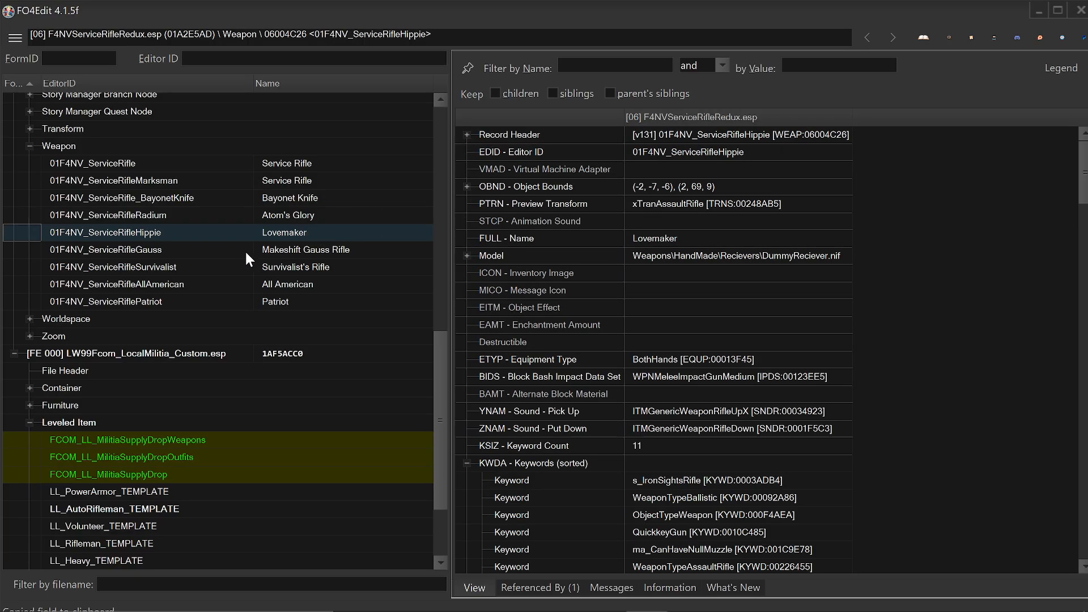
{"action": "left_click", "coordinate": [467, 135]}
{"action": "double_click", "coordinate": [684, 203]}
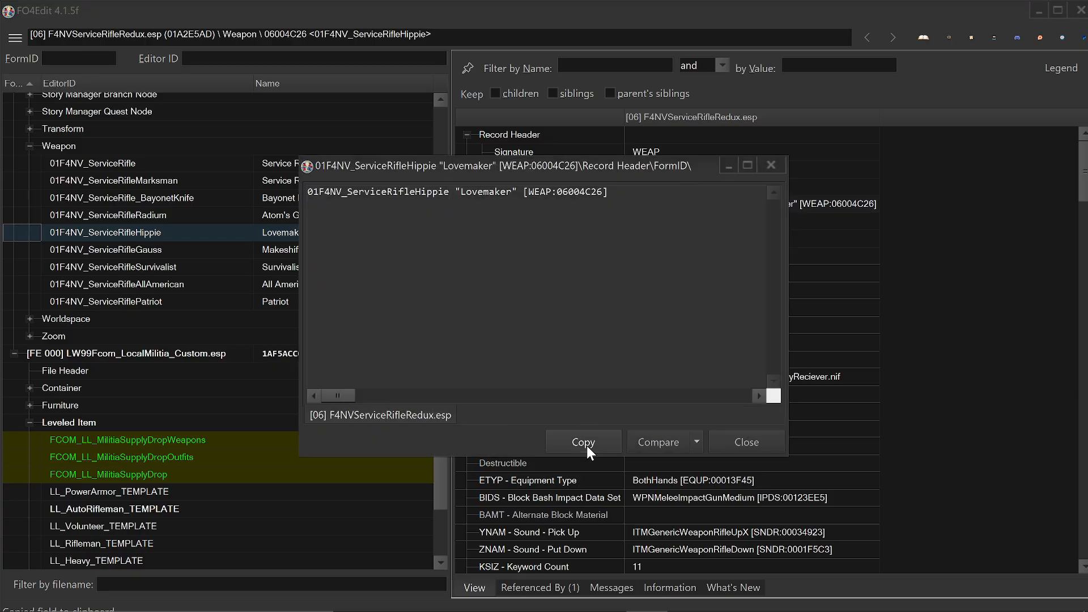
{"action": "left_click", "coordinate": [748, 441]}
Step: Set the empty AutoRifleman entry's level to 1 and its reference to 01F4NV_ServiceRifleHippie "Lovemaker" [WEAP:06004C26]
{"action": "scroll", "coordinate": [339, 411], "scroll_direction": "down", "scroll_amount": 2}
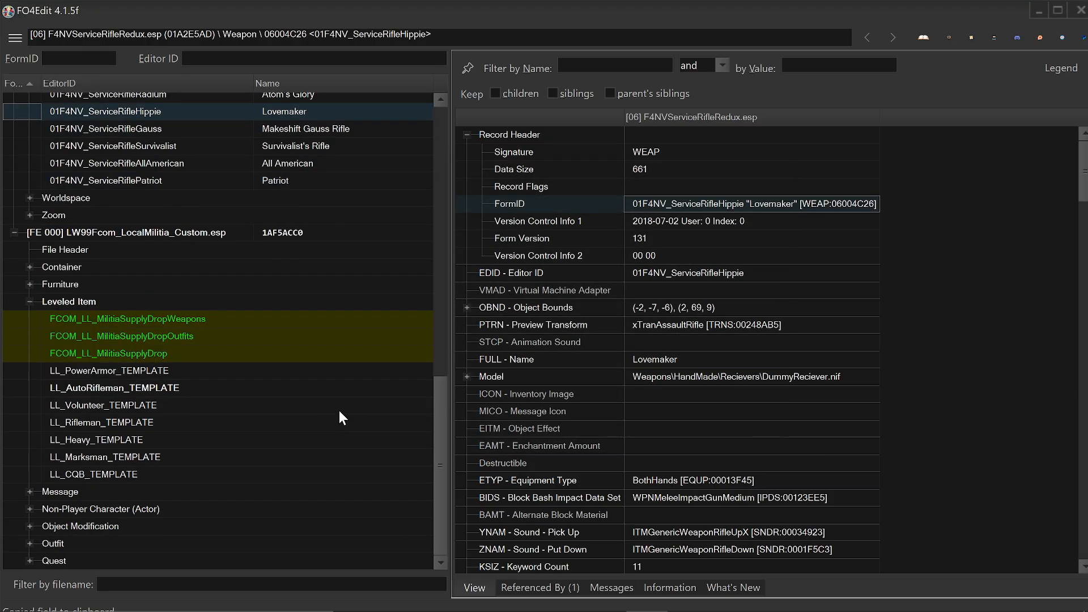
{"action": "left_click", "coordinate": [195, 383]}
{"action": "left_click", "coordinate": [482, 325]}
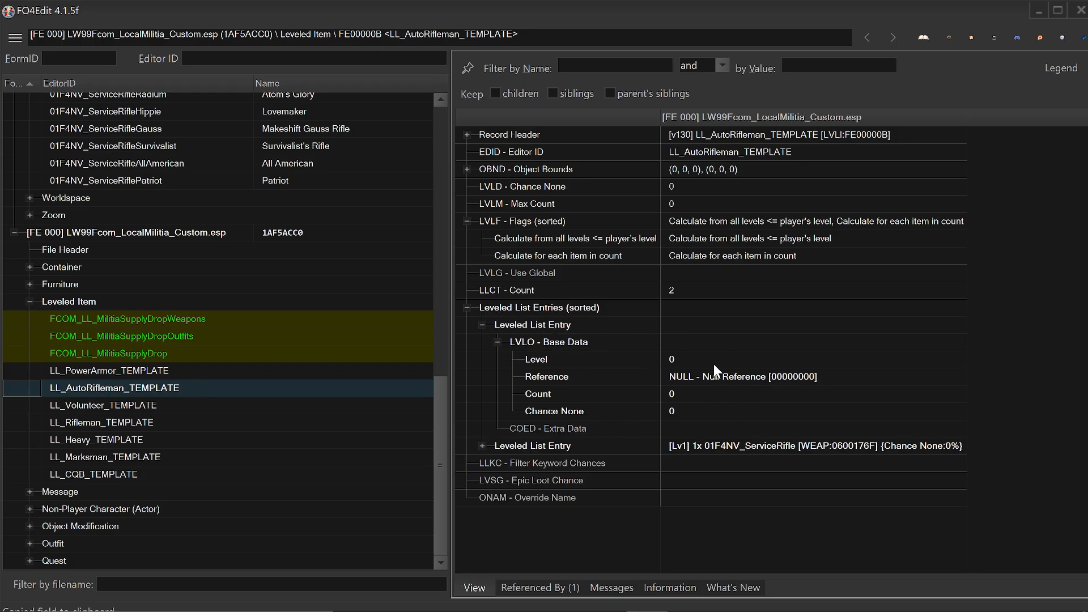
{"action": "double_click", "coordinate": [680, 359]}
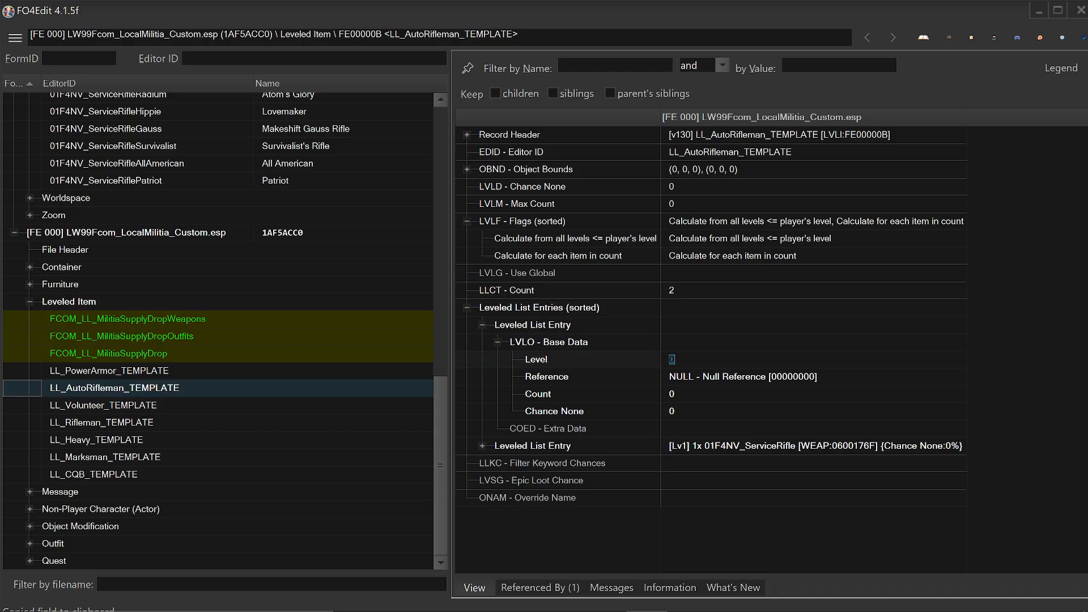
{"action": "type", "text": "1"}
{"action": "key", "text": "Return"}
{"action": "double_click", "coordinate": [705, 378]}
{"action": "type", "text": "01F4NV_ServiceRifleHippie \"Lovemaker\" [WEAP:06004C26]"}
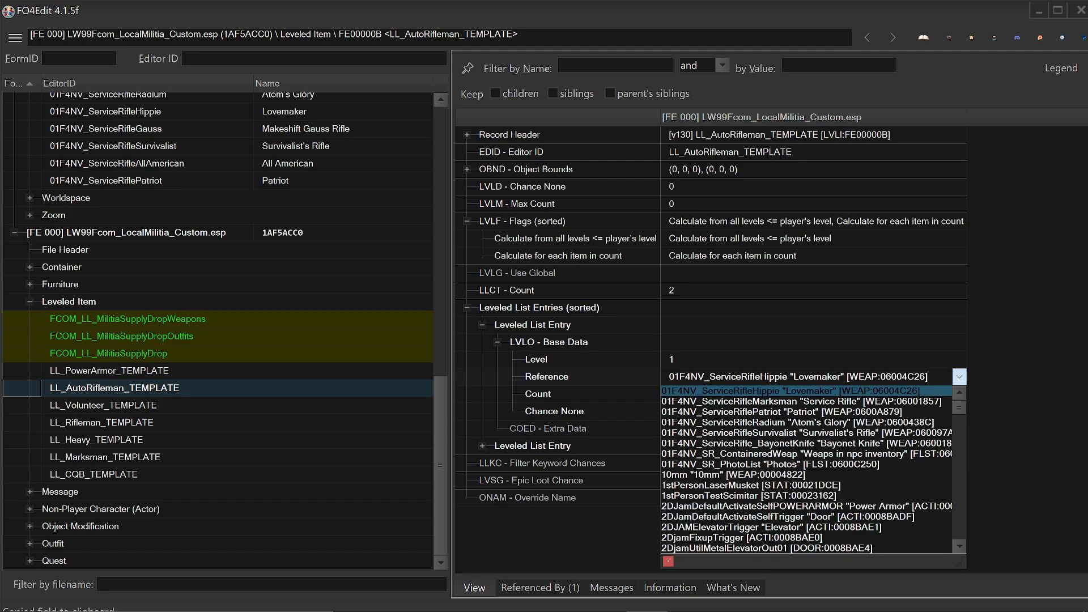
{"action": "left_click", "coordinate": [723, 393]}
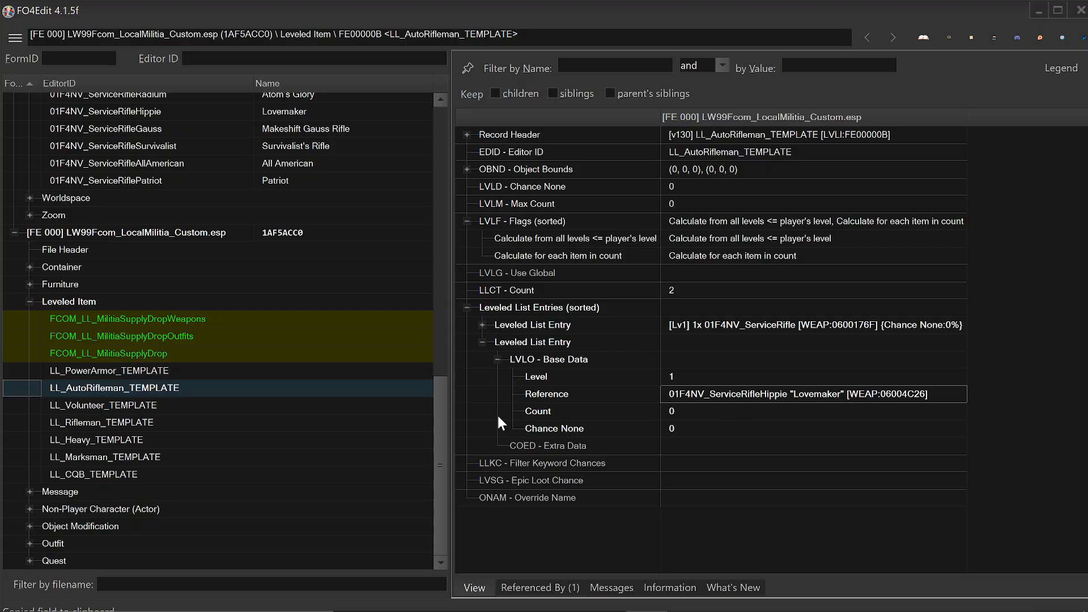
Step: Set the count of the Lovemaker leveled list entry to 1 and collapse the entry
{"action": "left_click", "coordinate": [541, 412]}
{"action": "double_click", "coordinate": [674, 412]}
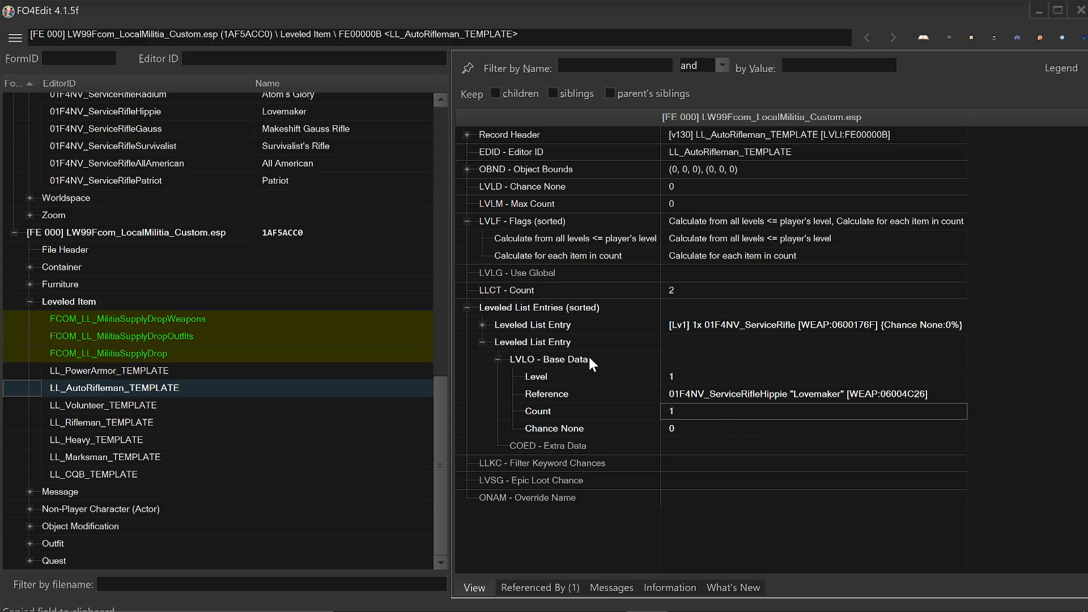
{"action": "left_click", "coordinate": [581, 432]}
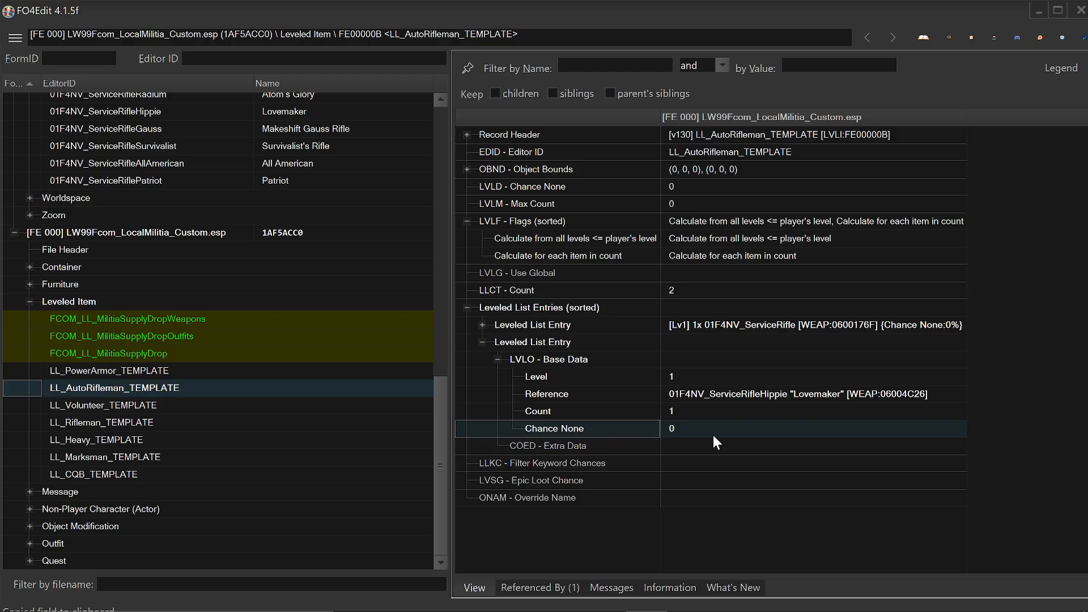
{"action": "left_click", "coordinate": [482, 342]}
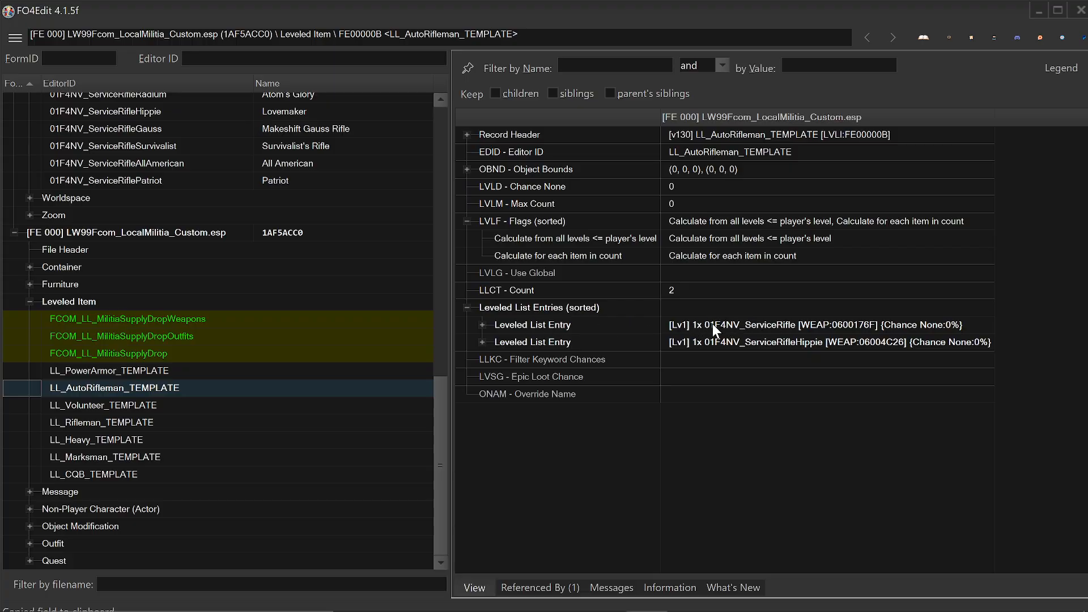
Step: Set the level of the Lovemaker entry in LL_AutoRifleman_TEMPLATE to 25
{"action": "left_click", "coordinate": [799, 325]}
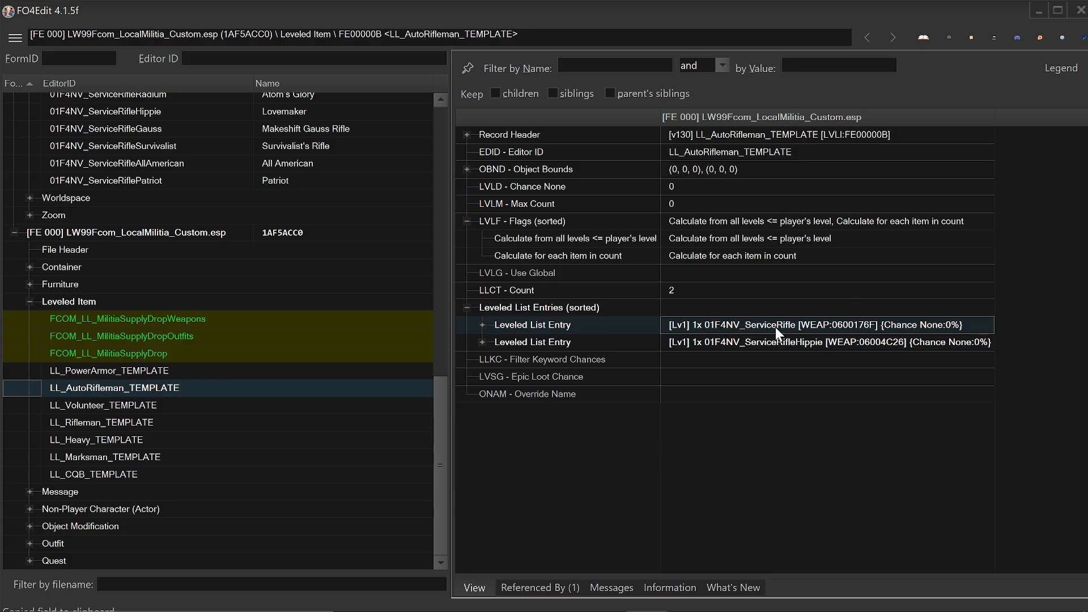
{"action": "left_click", "coordinate": [482, 342]}
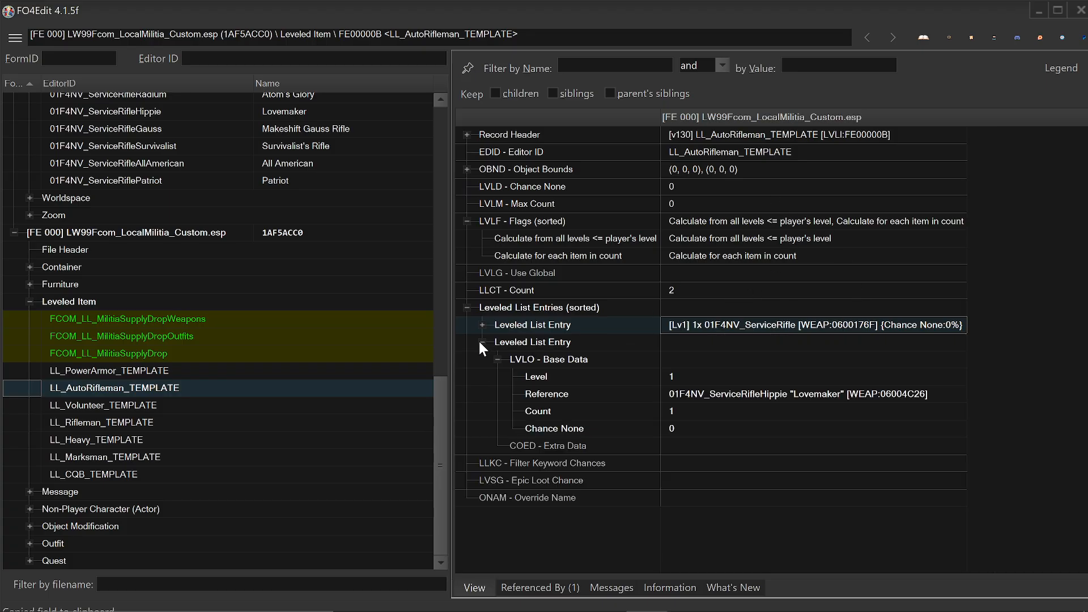
{"action": "double_click", "coordinate": [684, 376]}
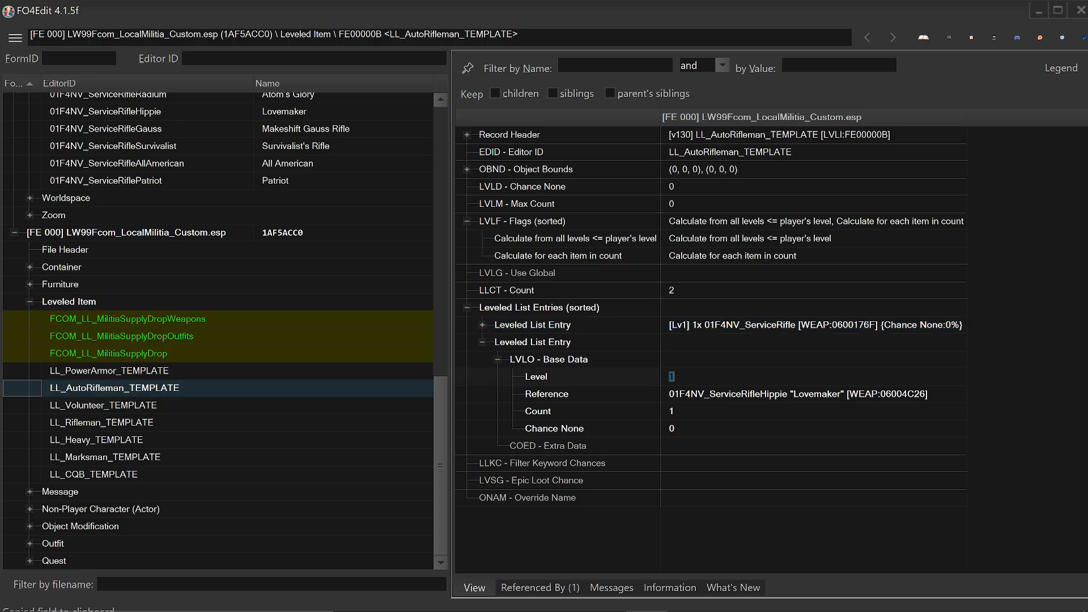
{"action": "type", "text": "25"}
{"action": "key", "text": "Return"}
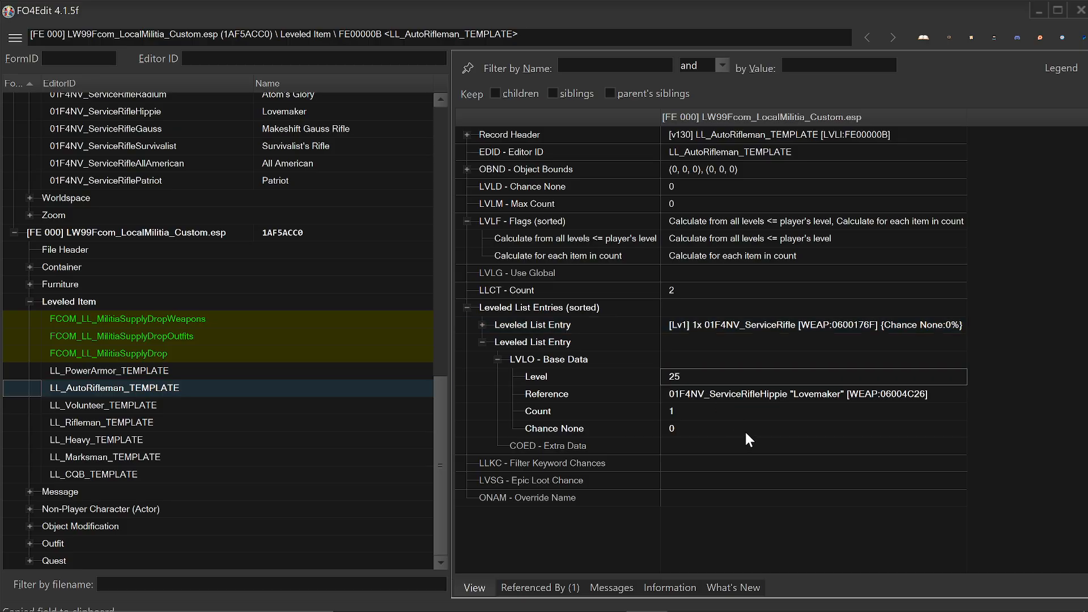
{"action": "left_click", "coordinate": [481, 342]}
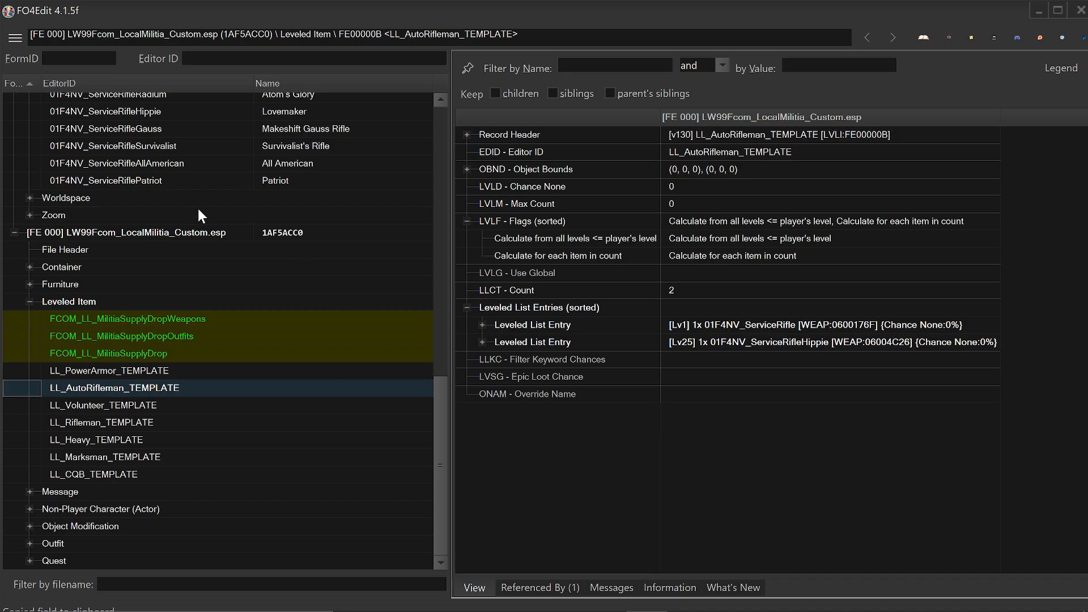
Step: Look over the Service Rifle weapon records and the leveled list entries of the Marksman, Rifleman, Volunteer and AutoRifleman templates
{"action": "scroll", "coordinate": [363, 290], "scroll_direction": "up", "scroll_amount": 3}
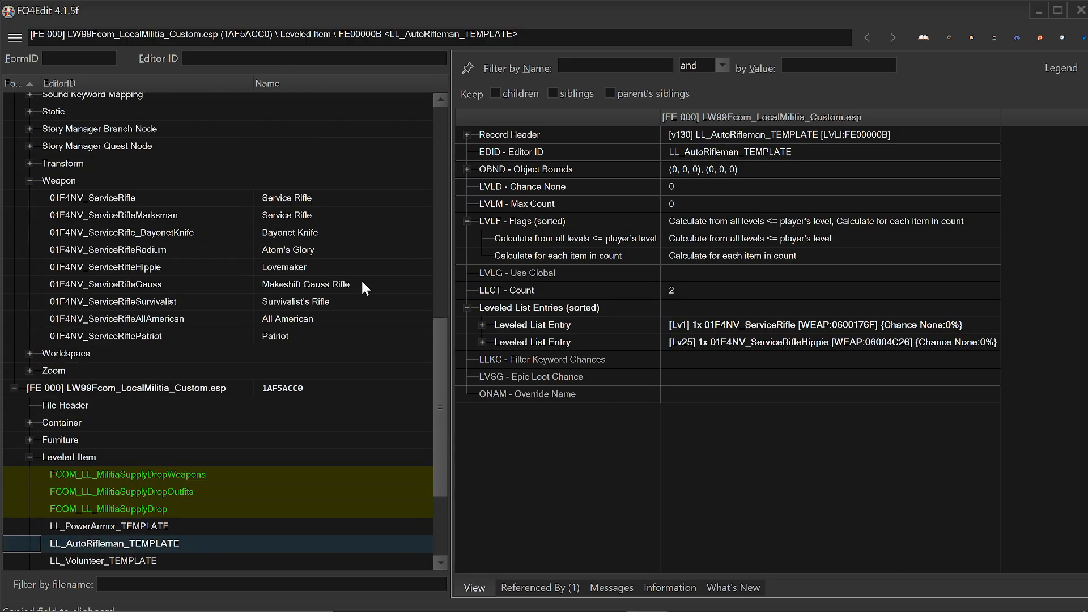
{"action": "scroll", "coordinate": [364, 289], "scroll_direction": "down", "scroll_amount": 3}
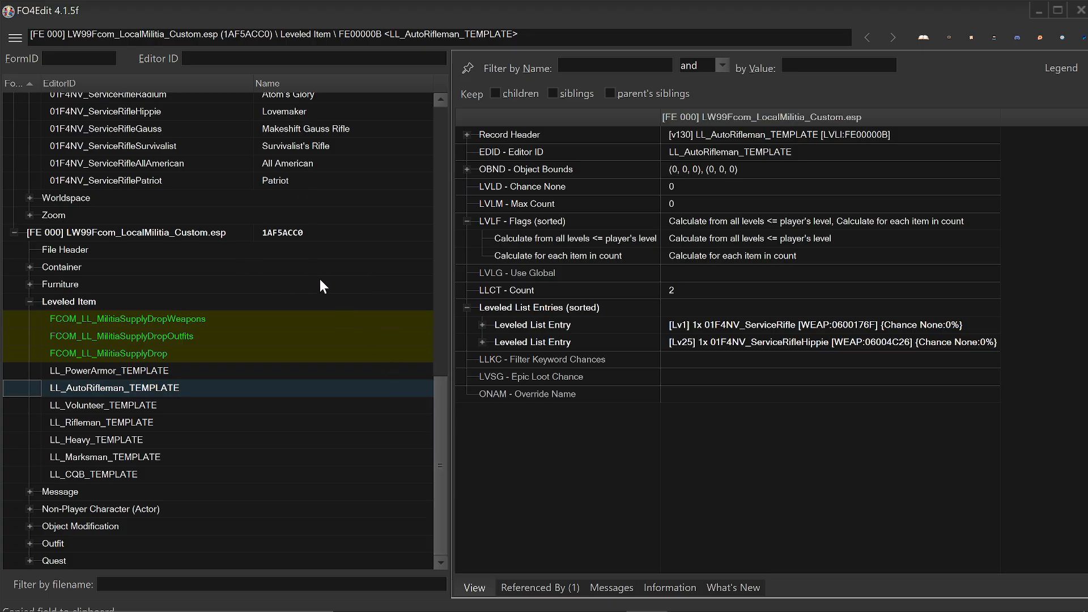
{"action": "left_click", "coordinate": [193, 456]}
{"action": "left_click", "coordinate": [193, 422]}
{"action": "left_click", "coordinate": [201, 406]}
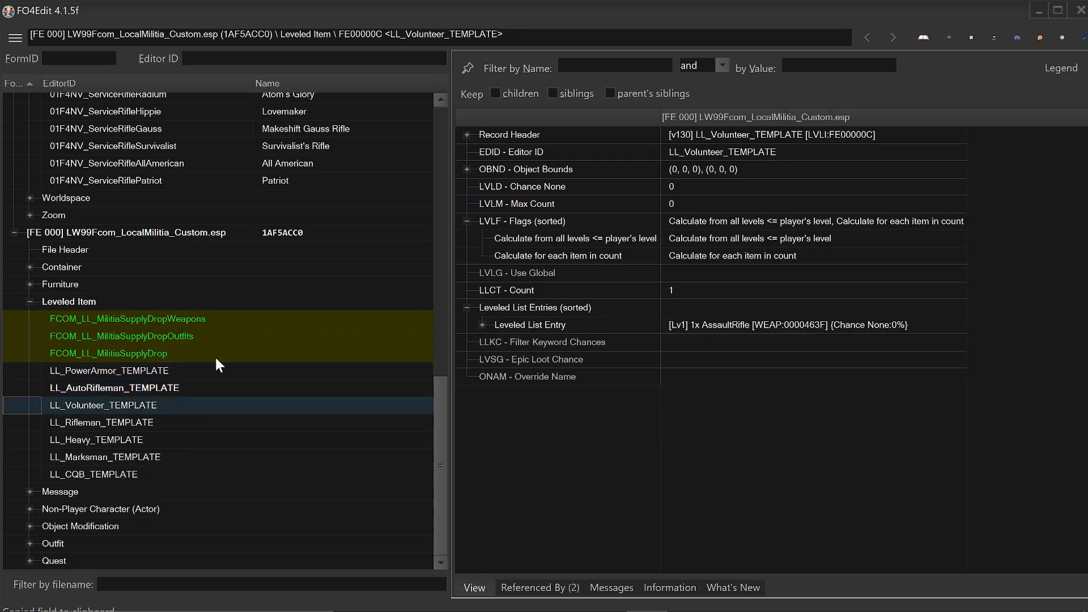
{"action": "left_click", "coordinate": [210, 389]}
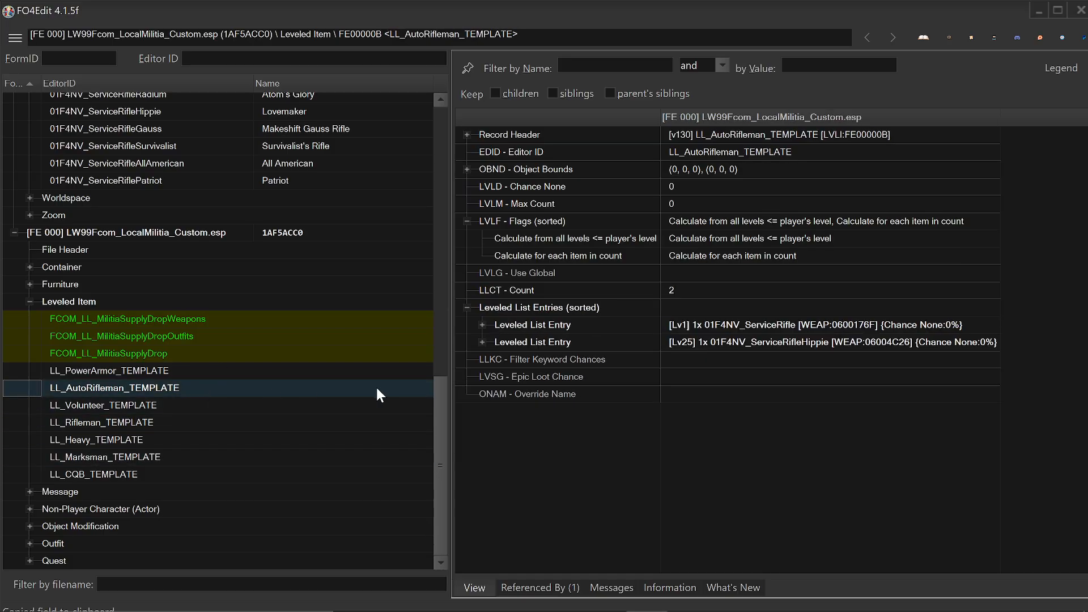
Step: Add an empty leveled list entry to LL_Volunteer_TEMPLATE
{"action": "left_click", "coordinate": [257, 406]}
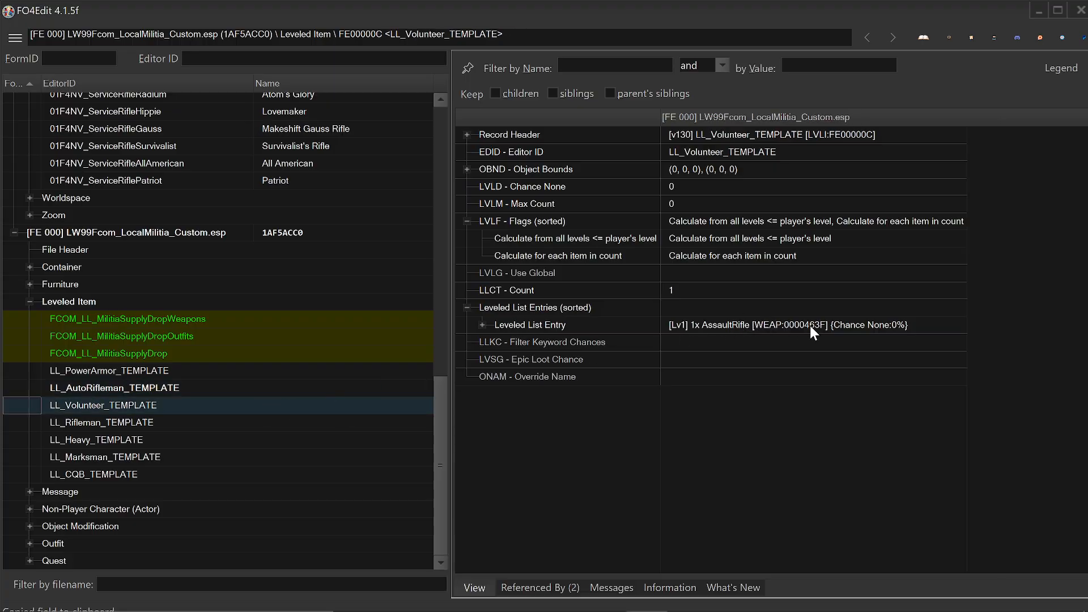
{"action": "right_click", "coordinate": [699, 311]}
{"action": "left_click", "coordinate": [711, 320]}
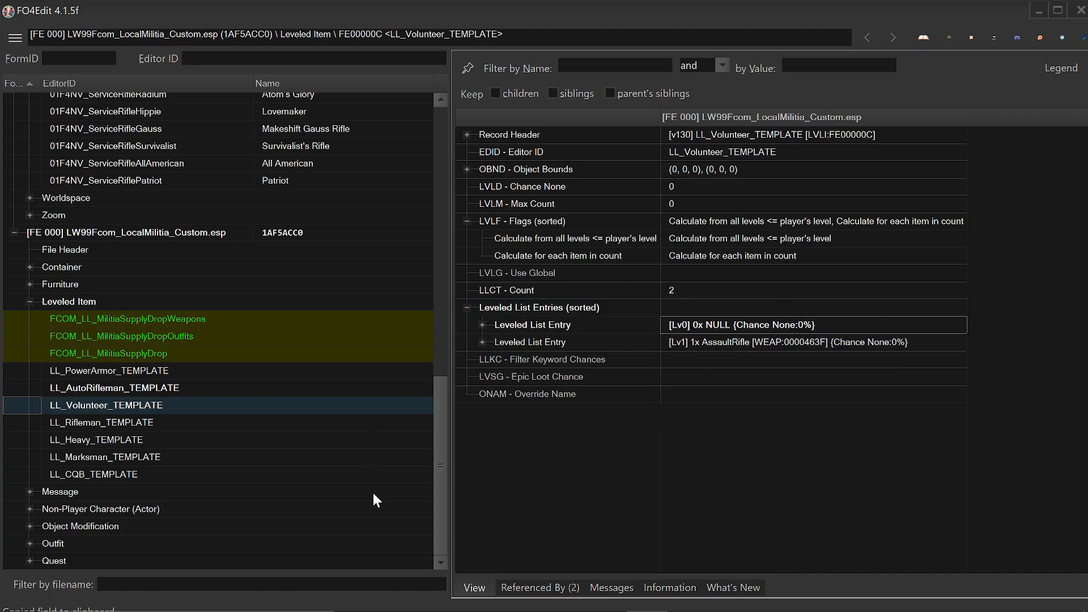
Step: Show the six templates from AutoRifleman to CQB side by side and copy the level 25 Lovemaker entry into the Volunteer and Rifleman templates
{"action": "left_click", "coordinate": [242, 391]}
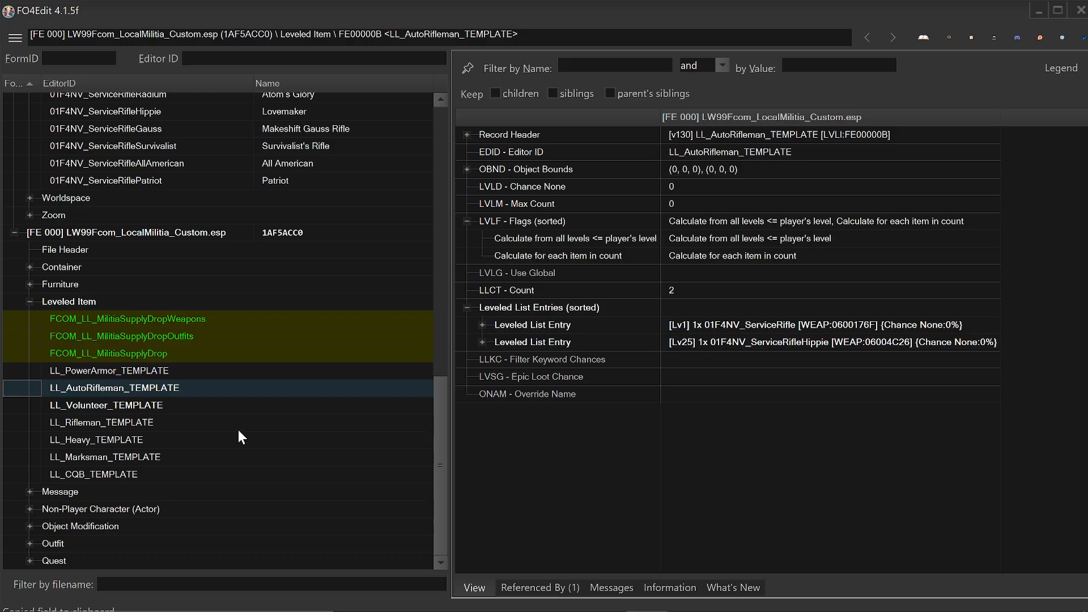
{"action": "left_click_drag", "start_coordinate": [212, 405], "coordinate": [206, 476]}
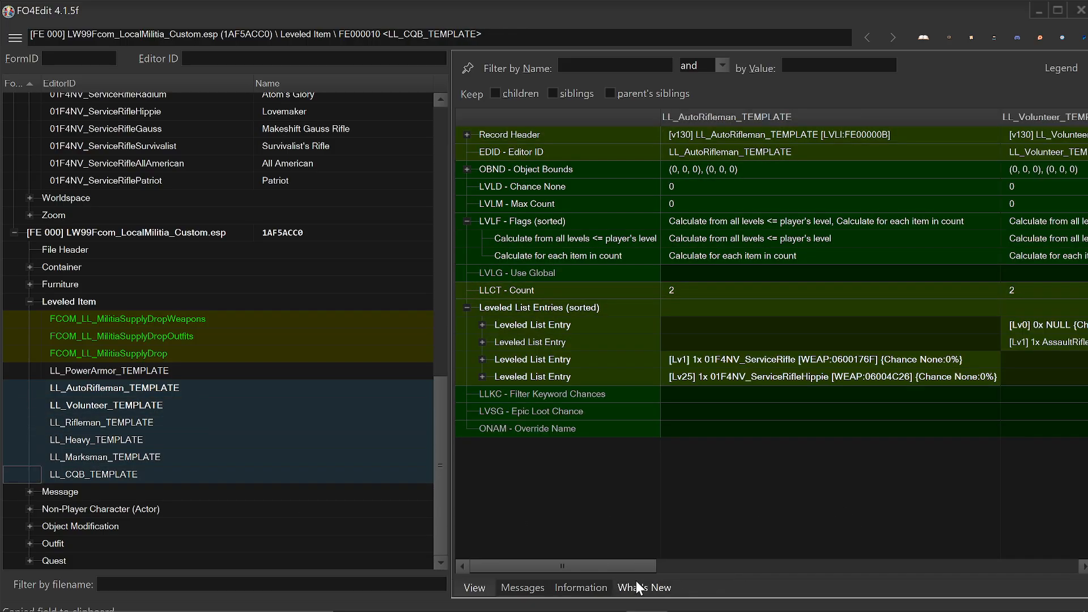
{"action": "left_click_drag", "start_coordinate": [578, 568], "coordinate": [574, 527]}
{"action": "left_click_drag", "start_coordinate": [816, 376], "coordinate": [993, 372]}
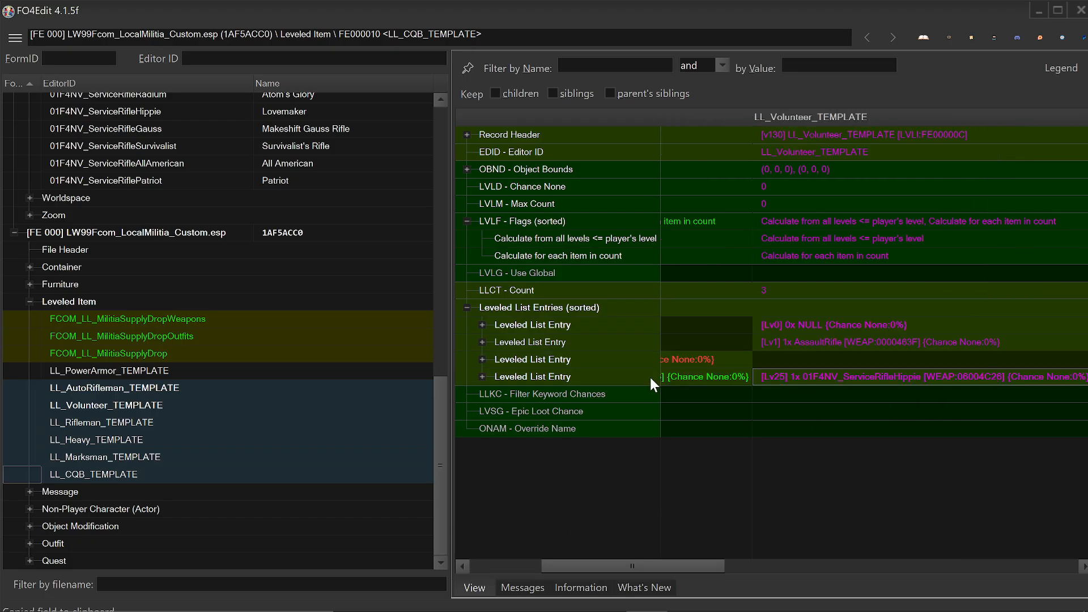
{"action": "left_click_drag", "start_coordinate": [721, 561], "coordinate": [815, 562]}
{"action": "left_click_drag", "start_coordinate": [705, 376], "coordinate": [777, 377]}
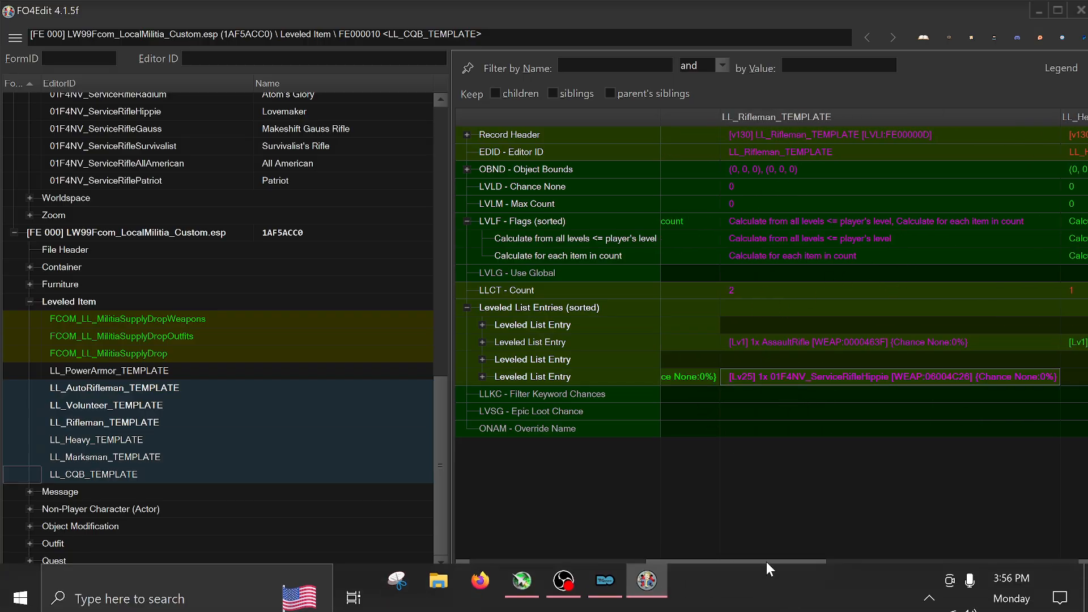
Step: Copy the complete Leveled List Entries group from LL_AutoRifleman_TEMPLATE into LL_Volunteer_TEMPLATE
{"action": "left_click_drag", "start_coordinate": [768, 565], "coordinate": [559, 580]}
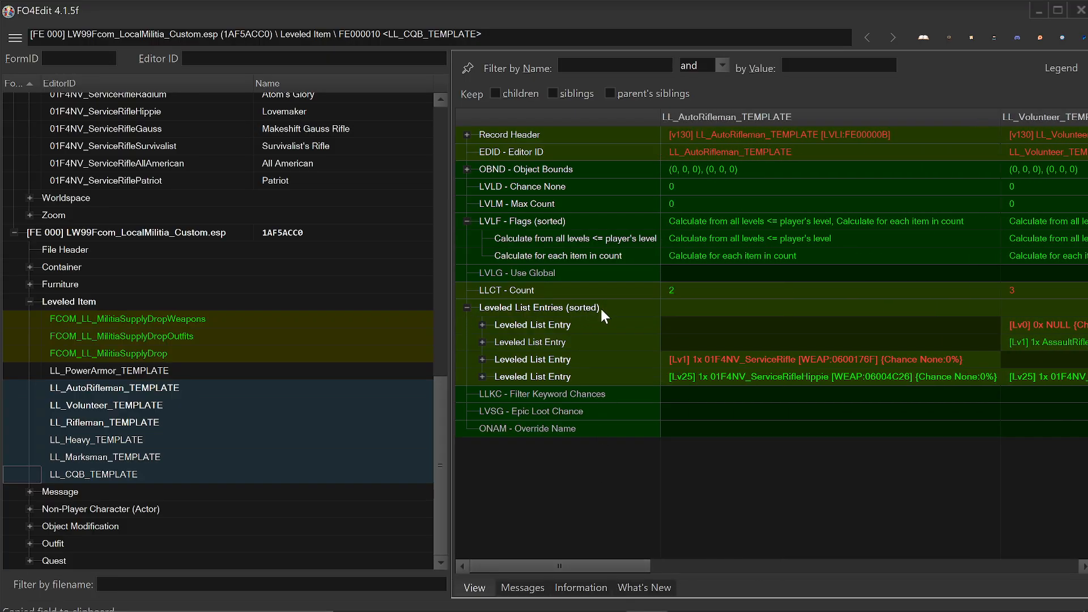
{"action": "left_click_drag", "start_coordinate": [647, 562], "coordinate": [664, 563]}
{"action": "left_click_drag", "start_coordinate": [725, 312], "coordinate": [726, 309]}
{"action": "left_click_drag", "start_coordinate": [883, 299], "coordinate": [964, 302]}
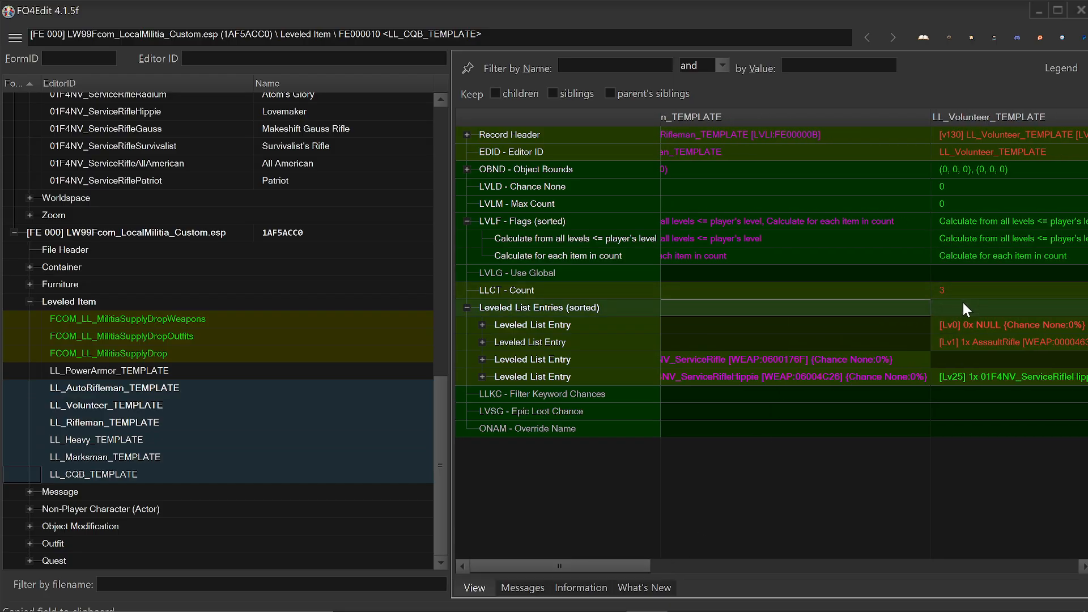
Step: Copy the AutoRifleman template's Leveled List Entries to all other selected records: the Volunteer, Rifleman, Heavy, Marksman and CQB templates
{"action": "left_click_drag", "start_coordinate": [649, 566], "coordinate": [593, 534]}
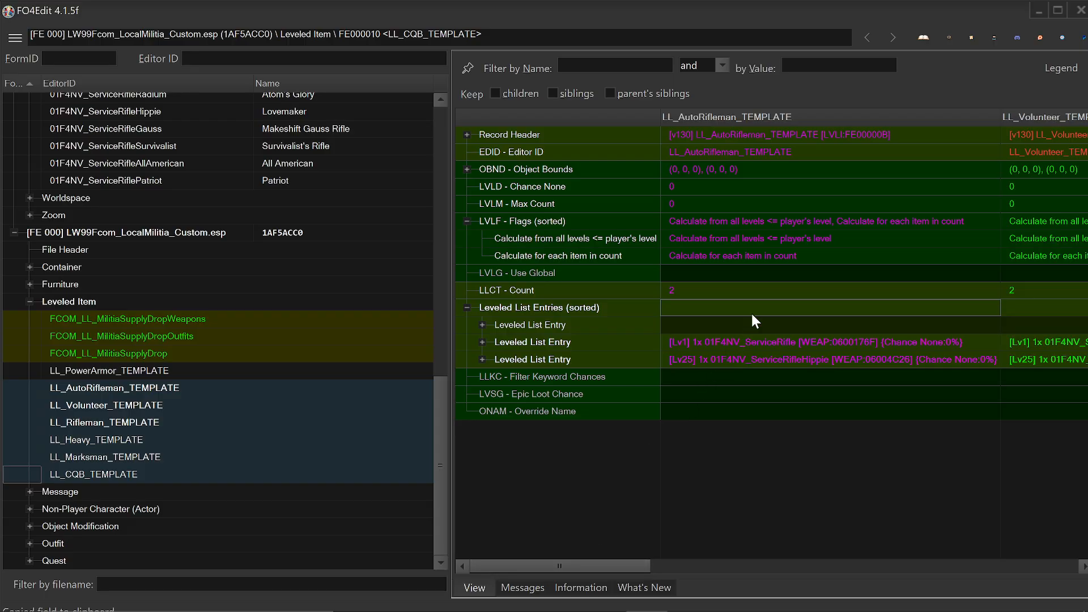
{"action": "right_click", "coordinate": [753, 308]}
{"action": "left_click", "coordinate": [800, 364]}
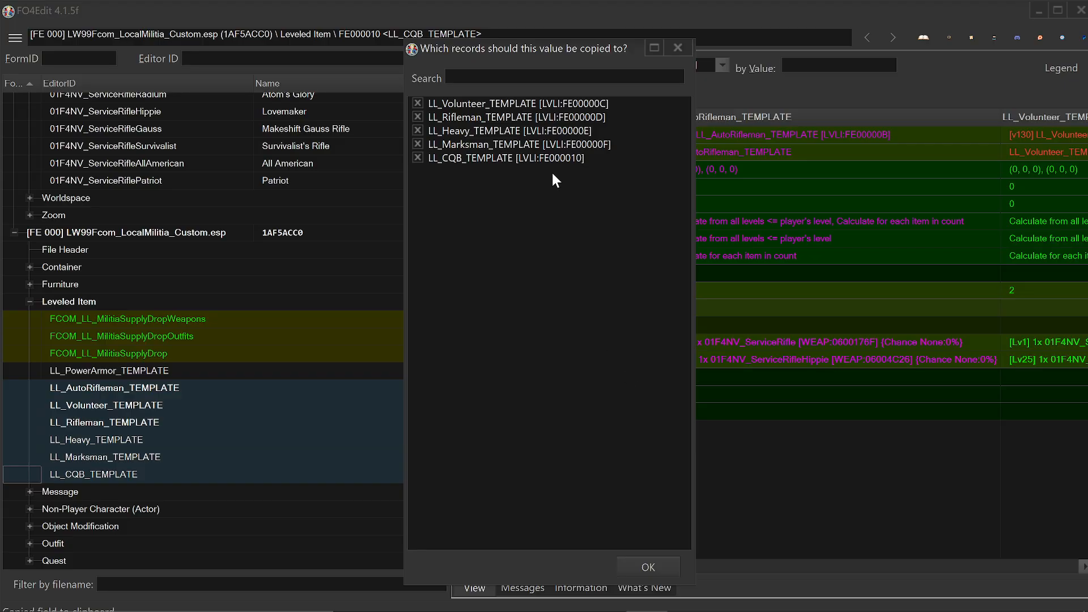
{"action": "left_click", "coordinate": [648, 565]}
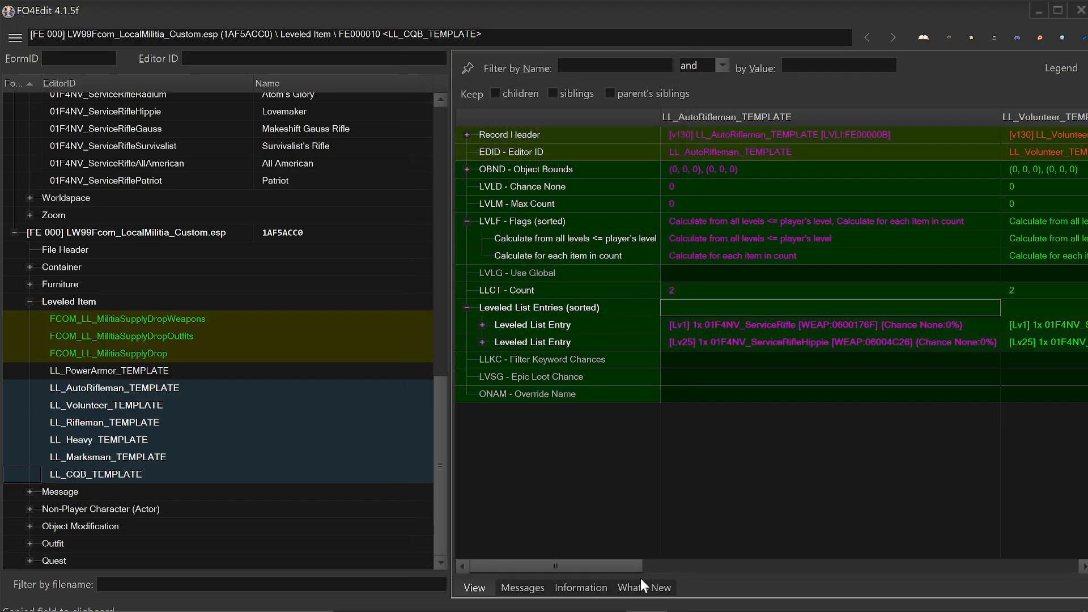
Step: Open Template_Outfit_Volunteer among the LW99Fcom_LocalMilitia_Custom plugin's outfits and look over the plugin's non-player characters
{"action": "left_click_drag", "start_coordinate": [597, 566], "coordinate": [579, 502]}
{"action": "left_click", "coordinate": [30, 302]}
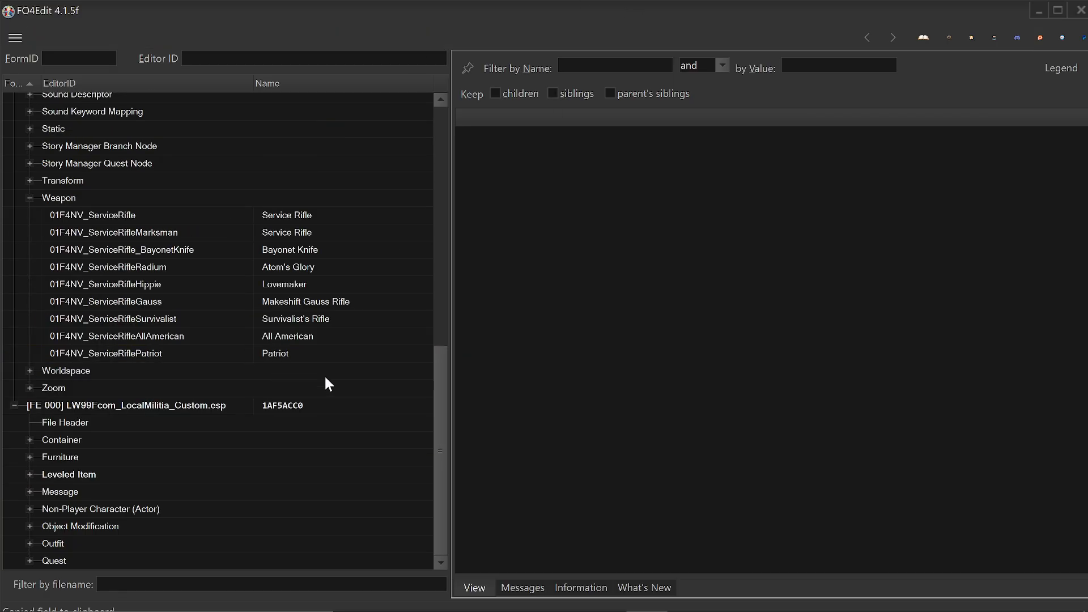
{"action": "scroll", "coordinate": [43, 178], "scroll_direction": "up", "scroll_amount": 10}
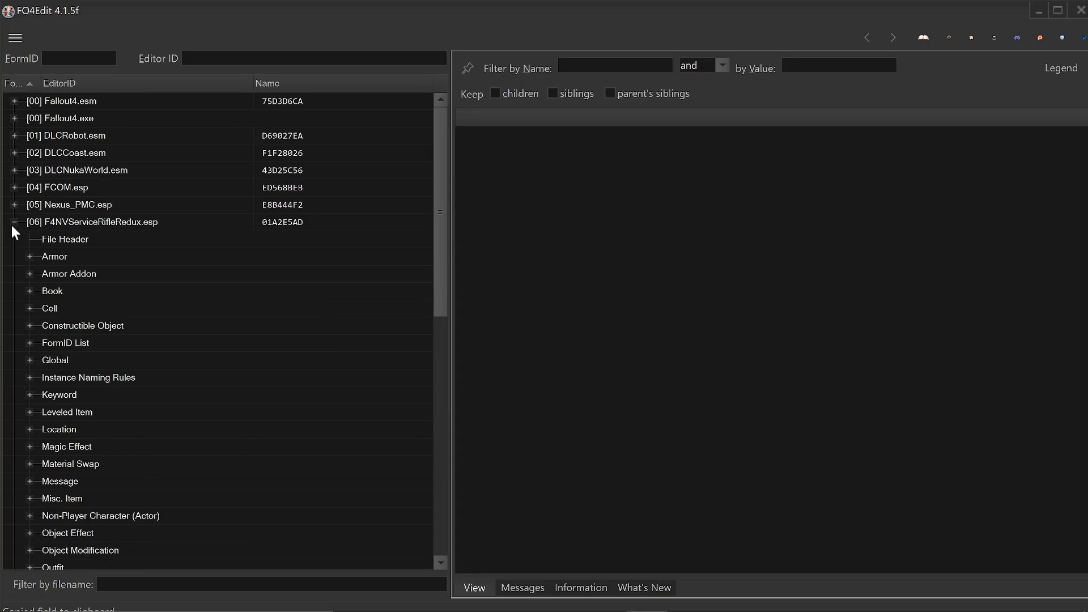
{"action": "left_click", "coordinate": [14, 222]}
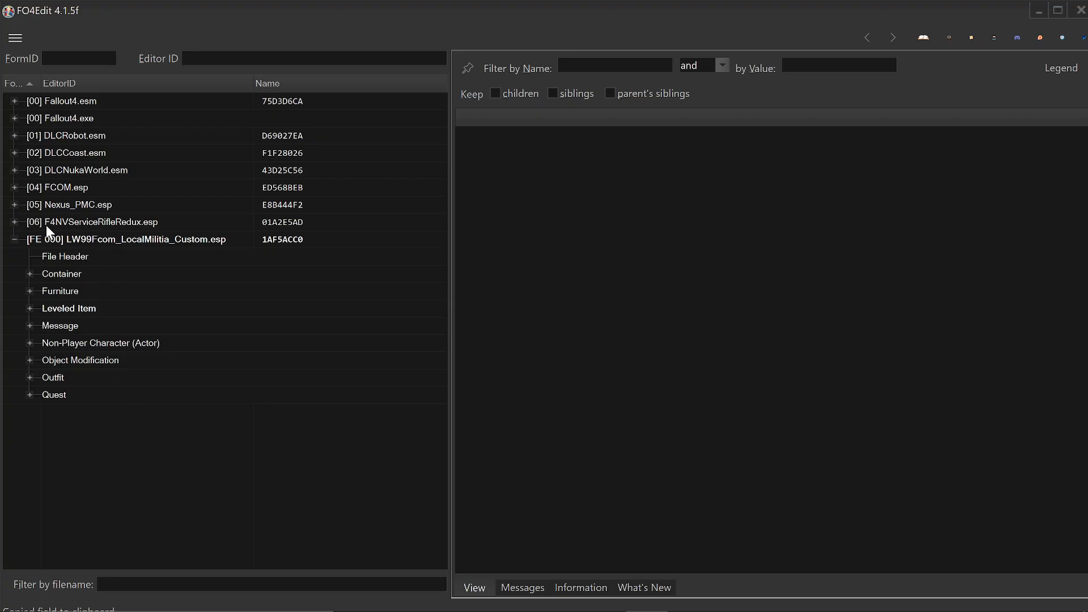
{"action": "left_click", "coordinate": [29, 377]}
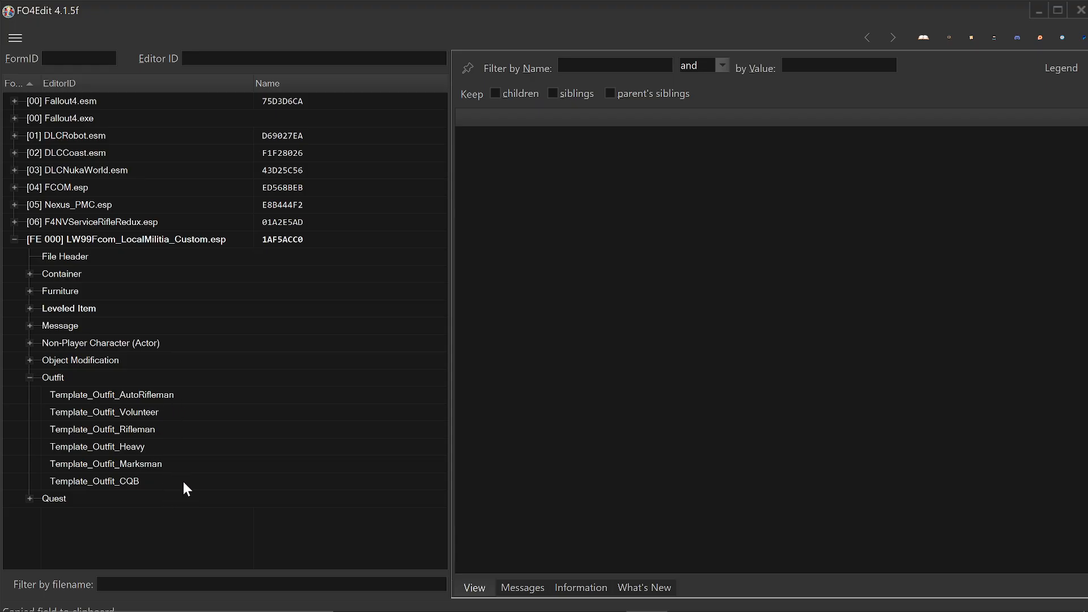
{"action": "left_click", "coordinate": [174, 414]}
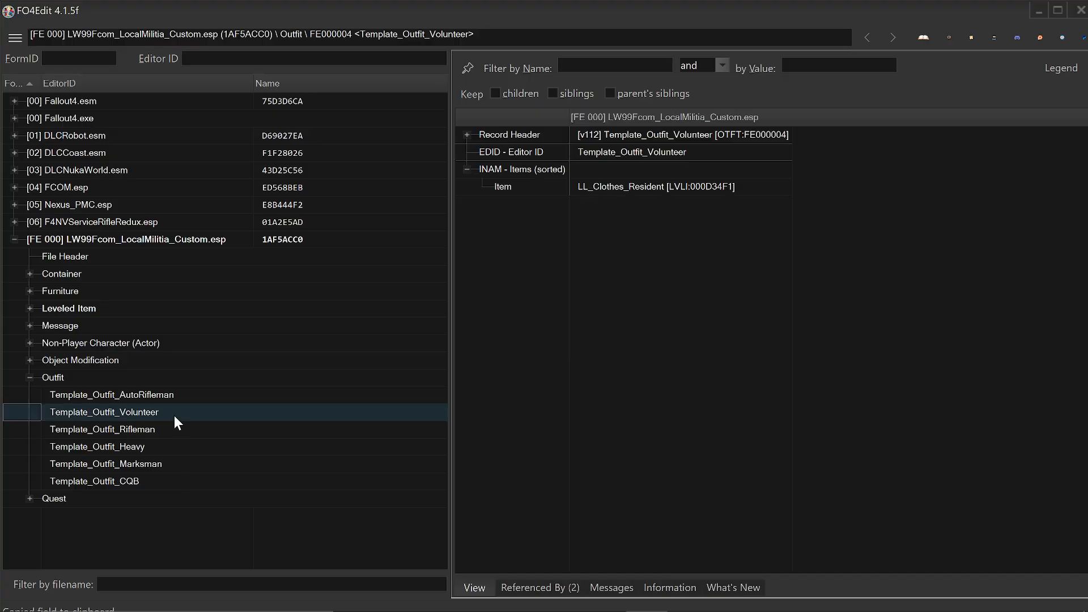
{"action": "left_click", "coordinate": [29, 344]}
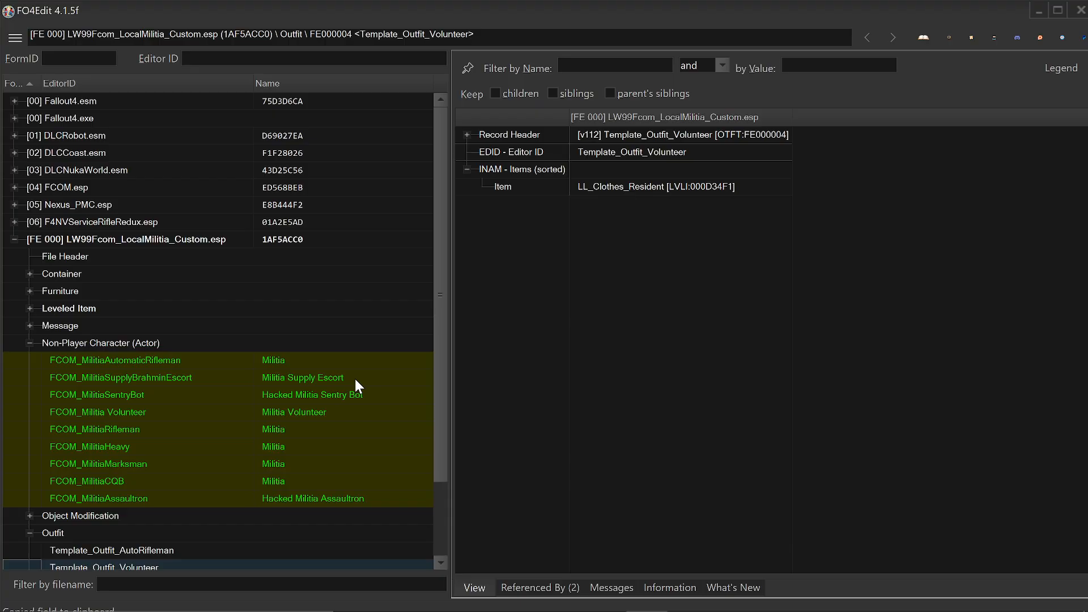
{"action": "left_click", "coordinate": [29, 343]}
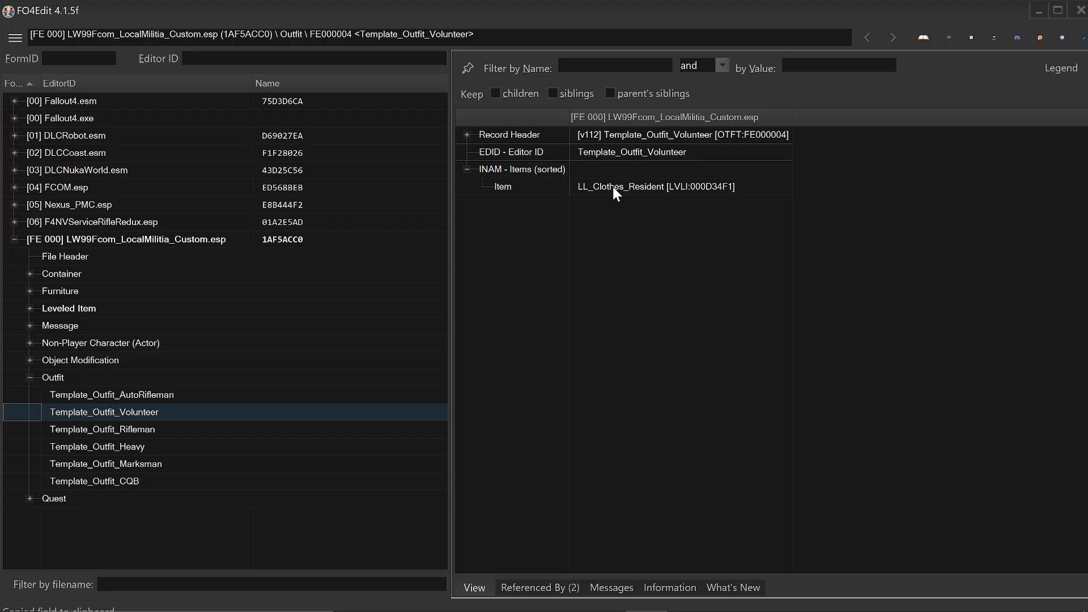
Step: Try to look up a leveled list beginning with LL_merc for the Volunteer outfit's item
{"action": "double_click", "coordinate": [645, 184]}
{"action": "left_click_drag", "start_coordinate": [737, 186], "coordinate": [593, 186]}
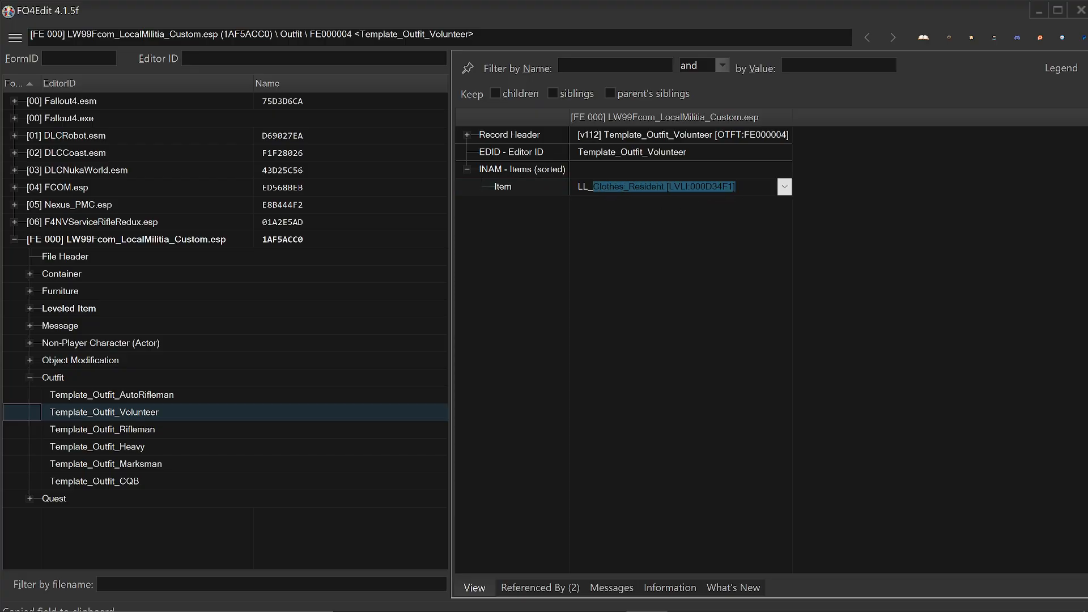
{"action": "type", "text": "merc"}
{"action": "key", "text": "shift+Left"}
{"action": "key", "text": "shift+Left"}
{"action": "key", "text": "shift+Left"}
{"action": "key", "text": "shift+Left"}
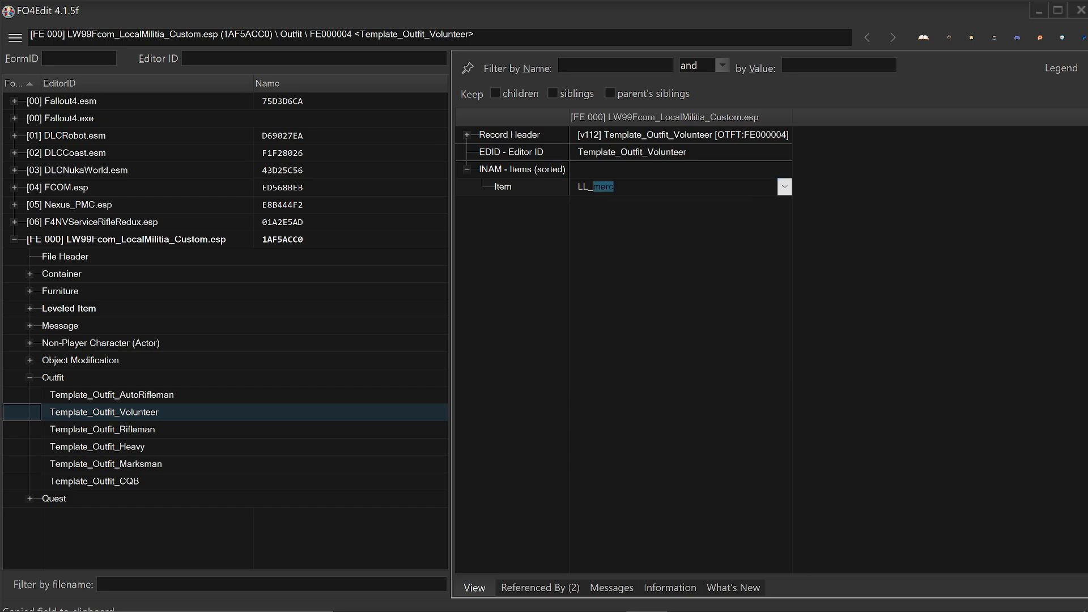
{"action": "type", "text": "guin"}
{"action": "key", "text": "BackSpace"}
{"action": "key", "text": "BackSpace"}
{"action": "key", "text": "BackSpace"}
{"action": "key", "text": "BackSpace"}
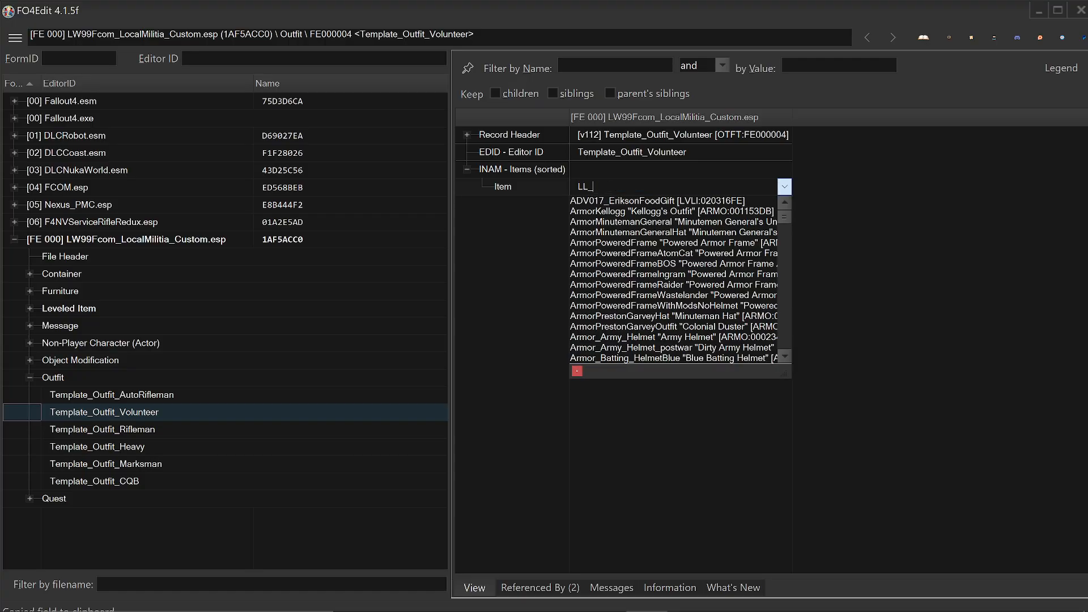
Step: Set the Volunteer outfit's item to the leveled list LL_Armor_Combat_Any_Best [LVLI:0023B86E]
{"action": "type", "text": "armor_Any [LVLI:0009AC3F"}
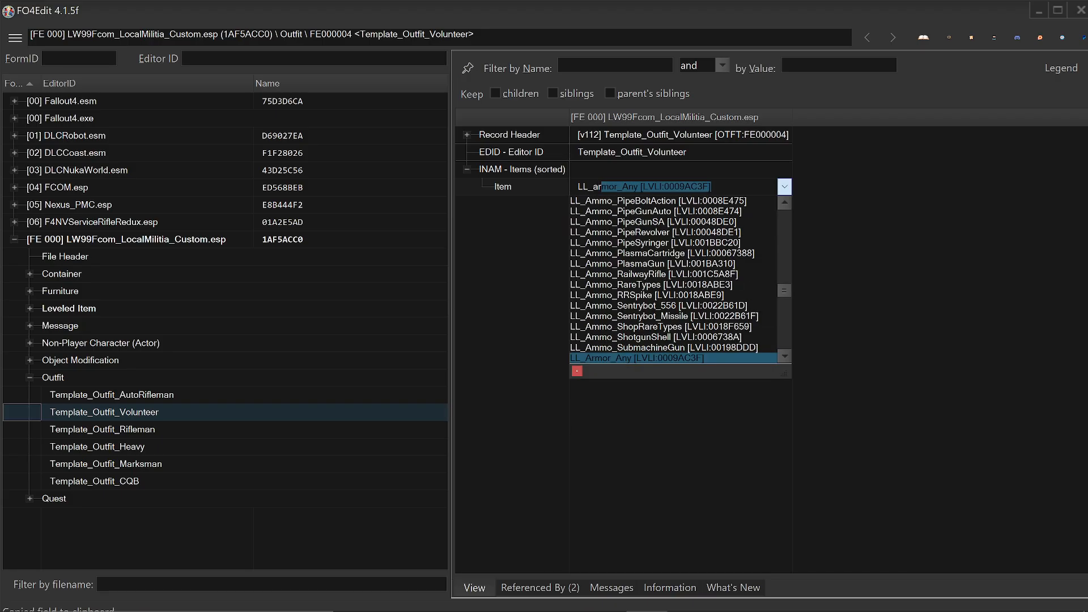
{"action": "scroll", "coordinate": [630, 273], "scroll_direction": "down", "scroll_amount": 6}
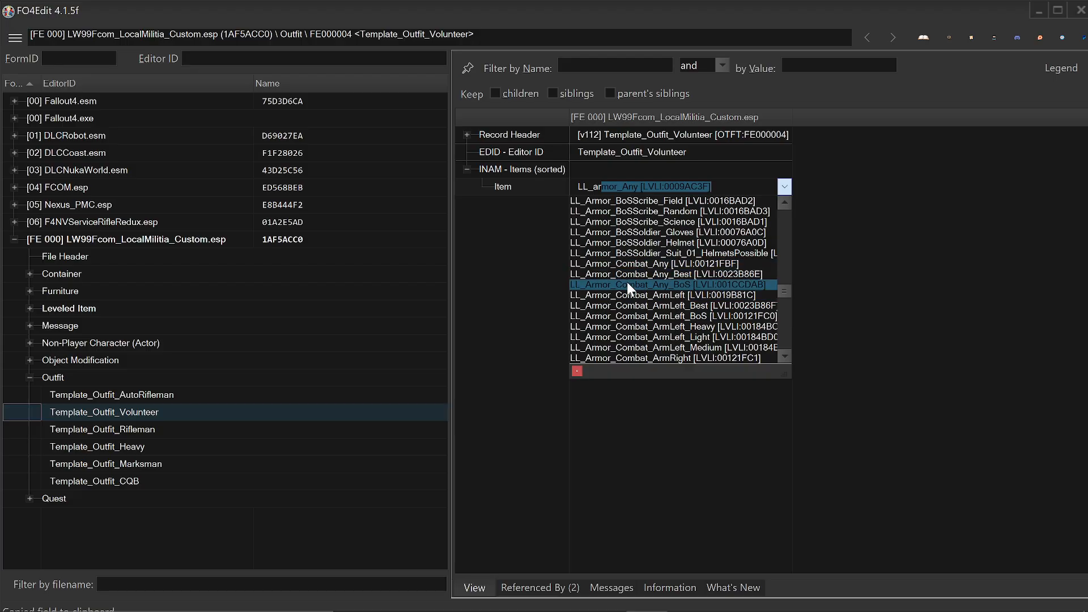
{"action": "left_click", "coordinate": [627, 275]}
{"action": "key", "text": "Return"}
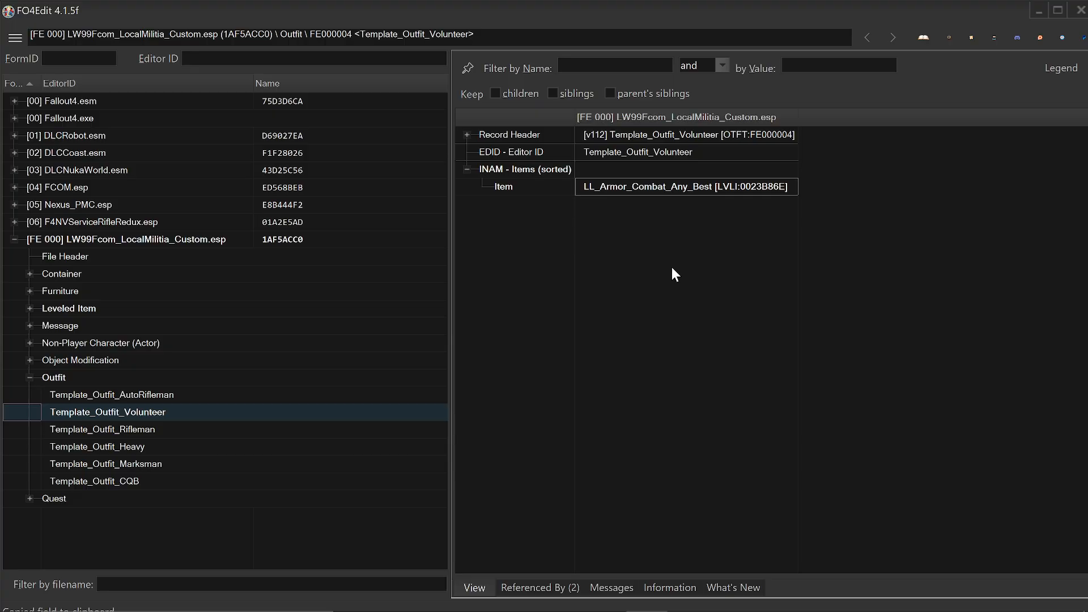
Step: Copy the FormID value of the PMC Operator Outfit from the armor records of Nexus_PMC.esp
{"action": "left_click", "coordinate": [14, 206]}
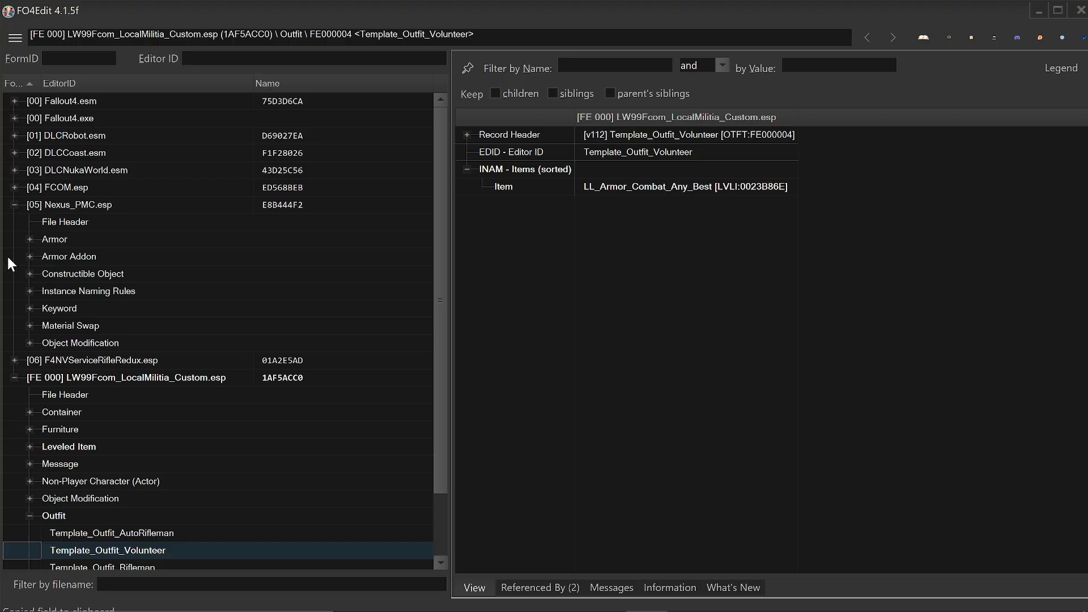
{"action": "left_click", "coordinate": [29, 238]}
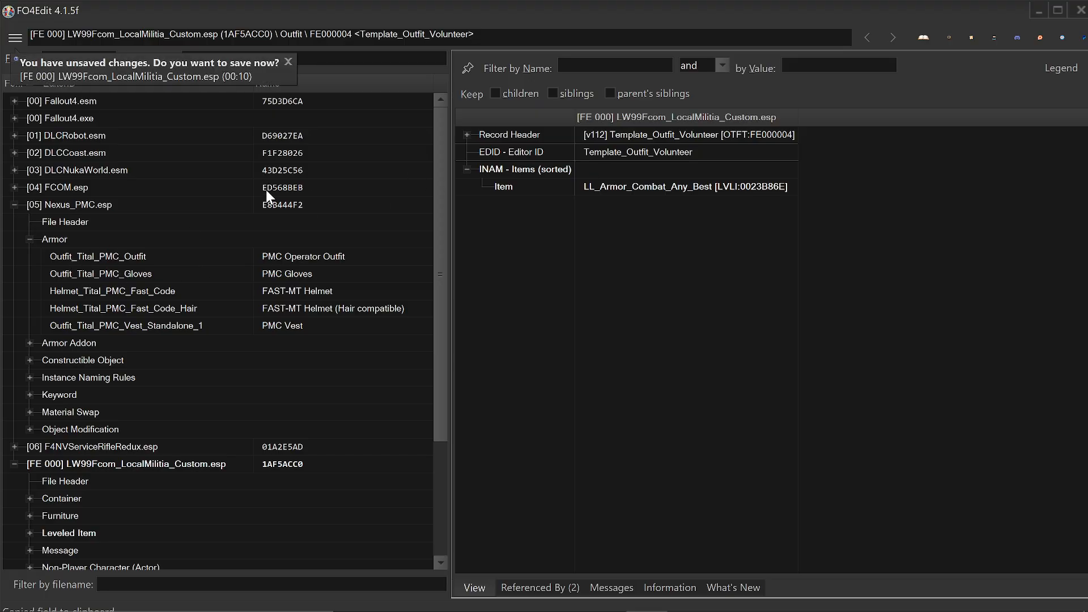
{"action": "left_click", "coordinate": [258, 258]}
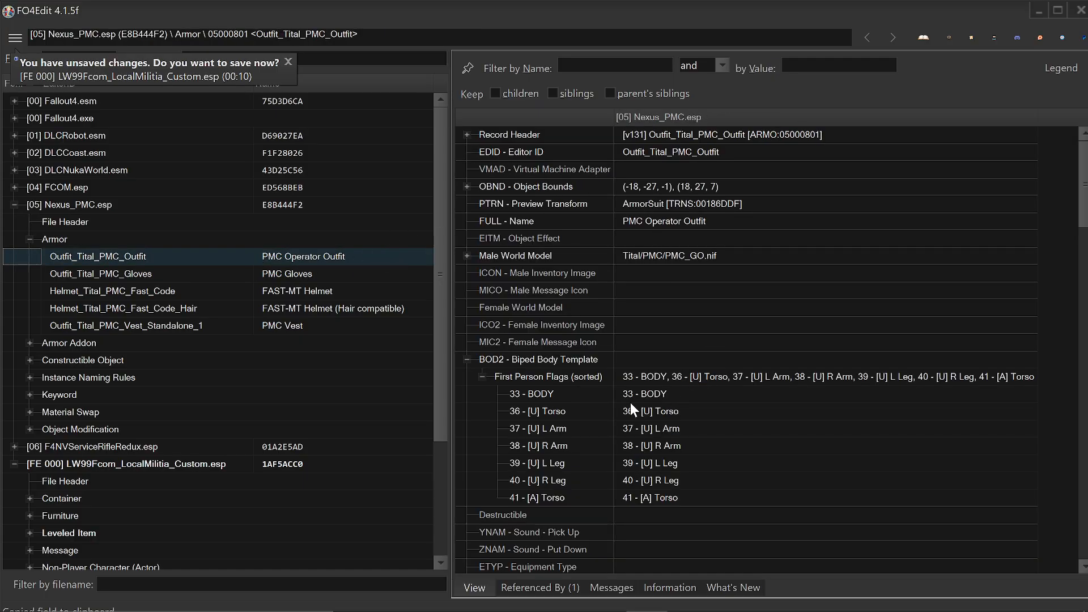
{"action": "left_click", "coordinate": [467, 135]}
{"action": "double_click", "coordinate": [668, 199]}
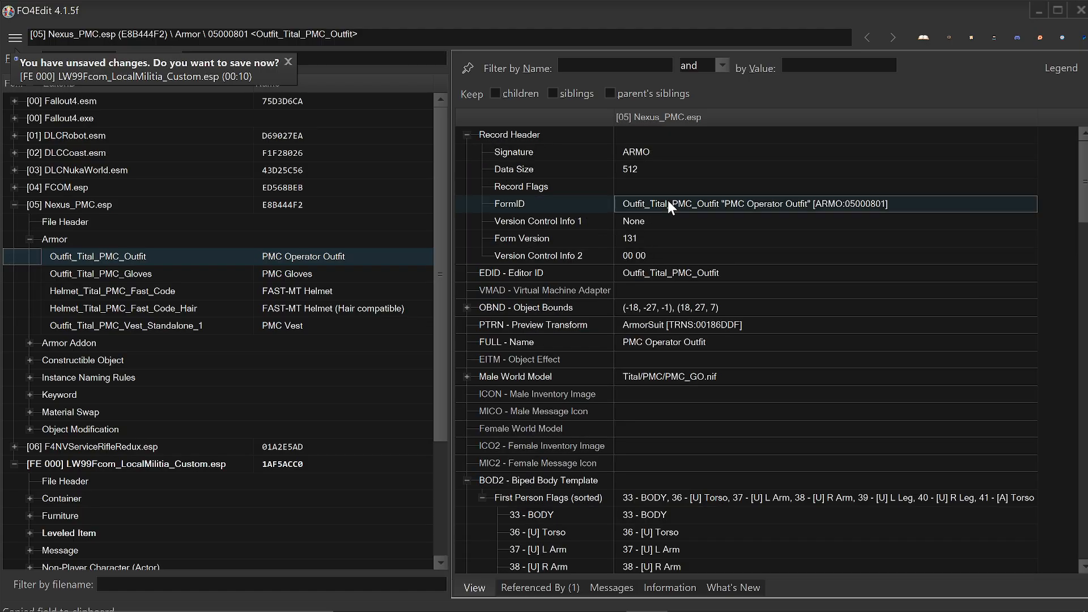
{"action": "left_click", "coordinate": [720, 441]}
Step: Replace the item of Template_Outfit_AutoRifleman with Outfit_Tital_PMC_Outfit "PMC Operator Outfit" [ARMO:05000801]
{"action": "scroll", "coordinate": [415, 351], "scroll_direction": "down", "scroll_amount": 3}
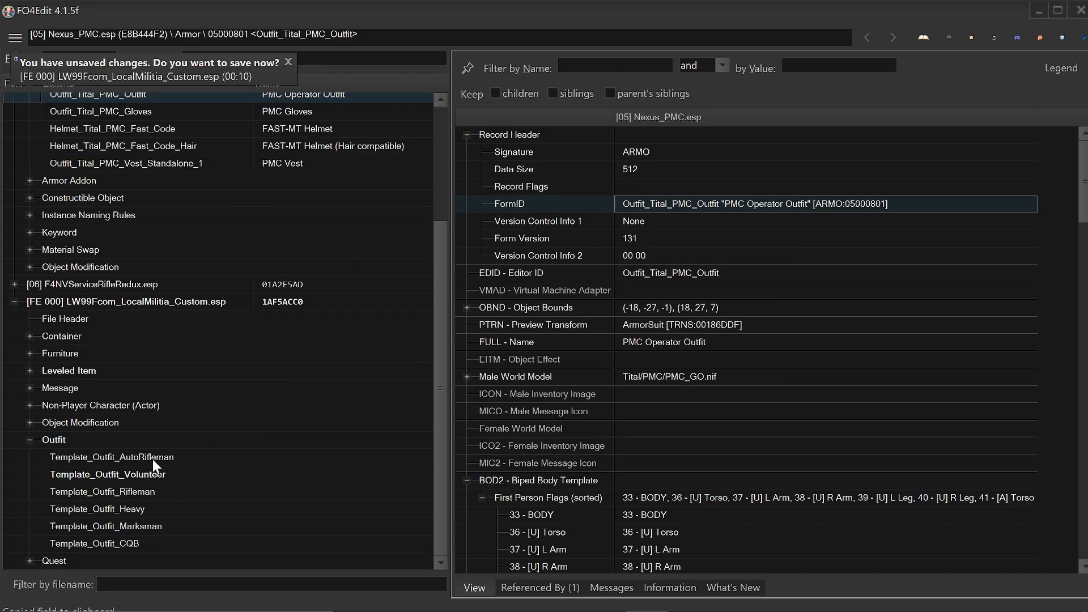
{"action": "left_click", "coordinate": [152, 459]}
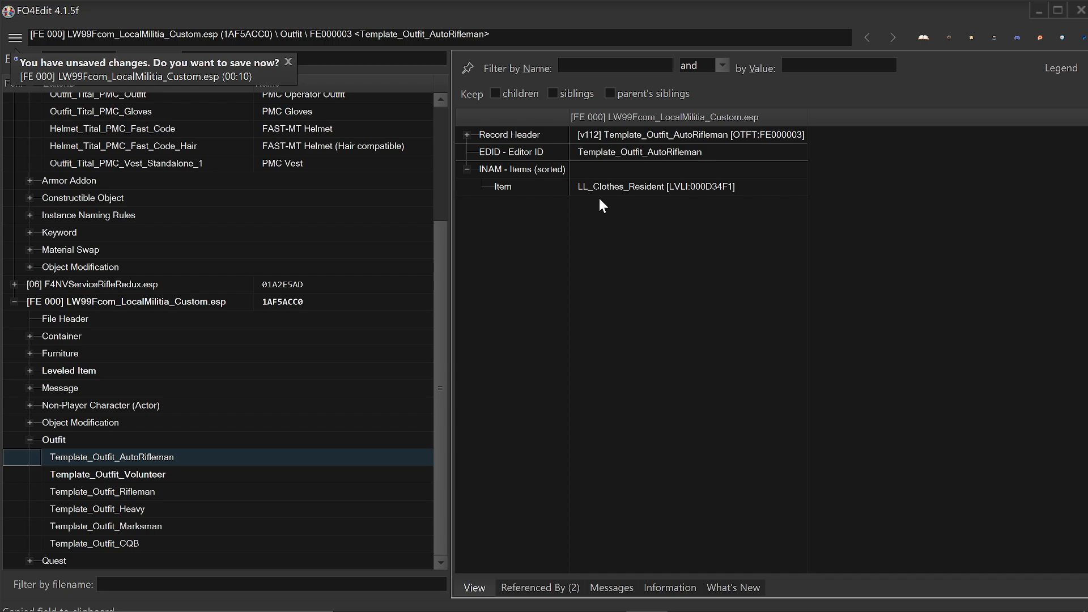
{"action": "double_click", "coordinate": [642, 191]}
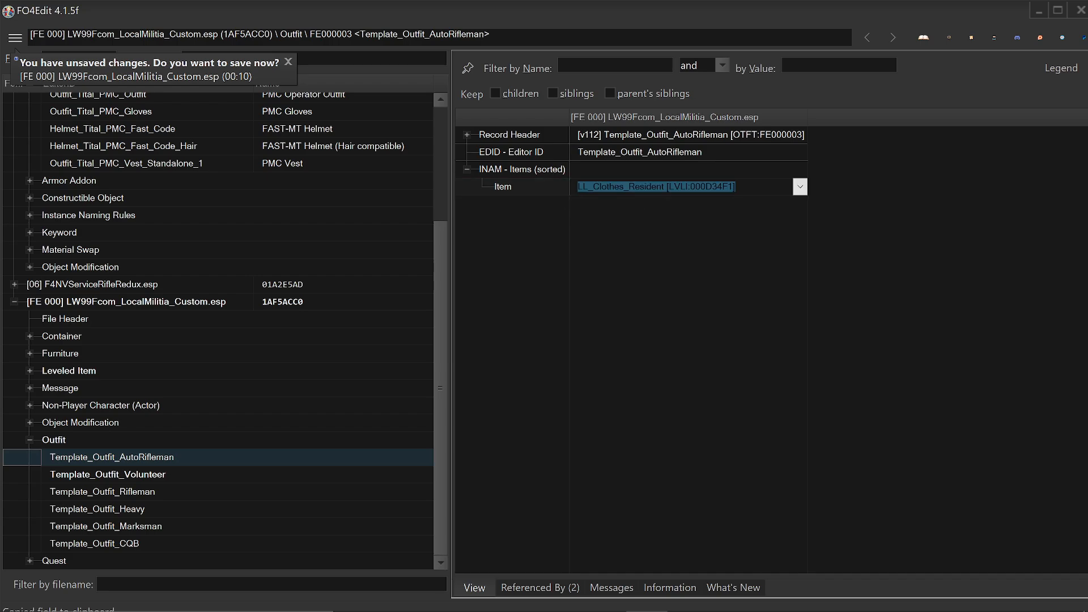
{"action": "key", "text": "ctrl+v"}
{"action": "left_click", "coordinate": [658, 361]}
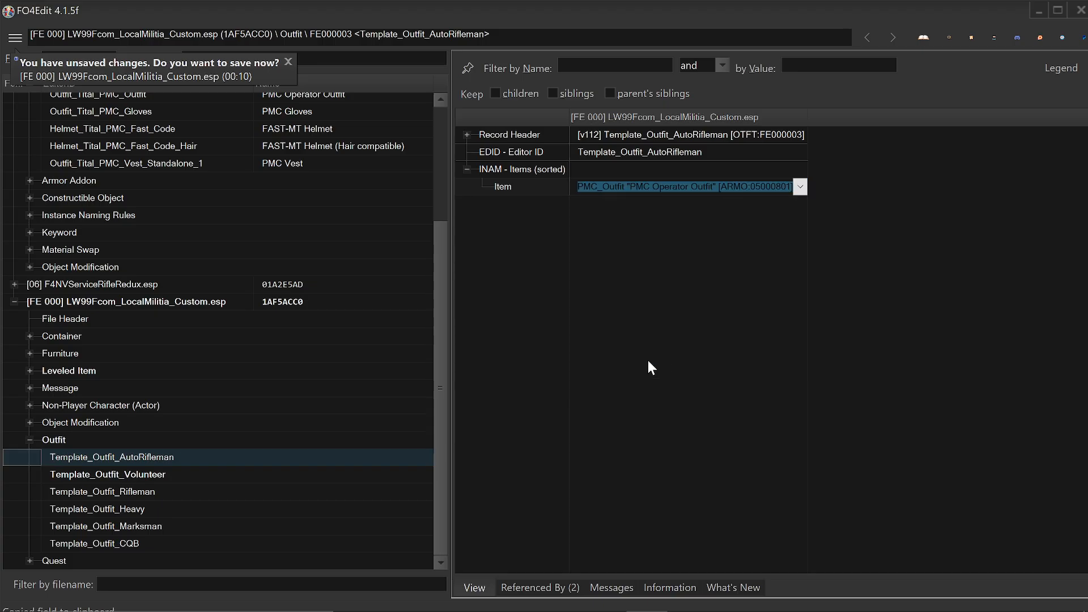
{"action": "left_click", "coordinate": [648, 361]}
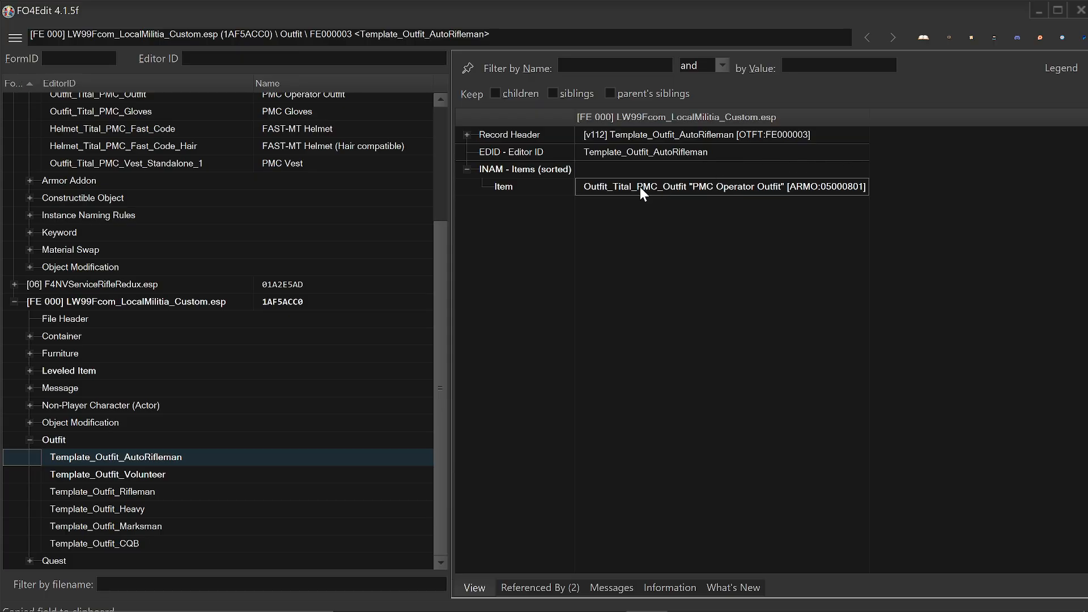
Step: Add an empty item to the AutoRifleman outfit and copy the FormID value of Helmet_Tital_PMC_Fast_Code from Nexus_PMC.esp
{"action": "right_click", "coordinate": [625, 169]}
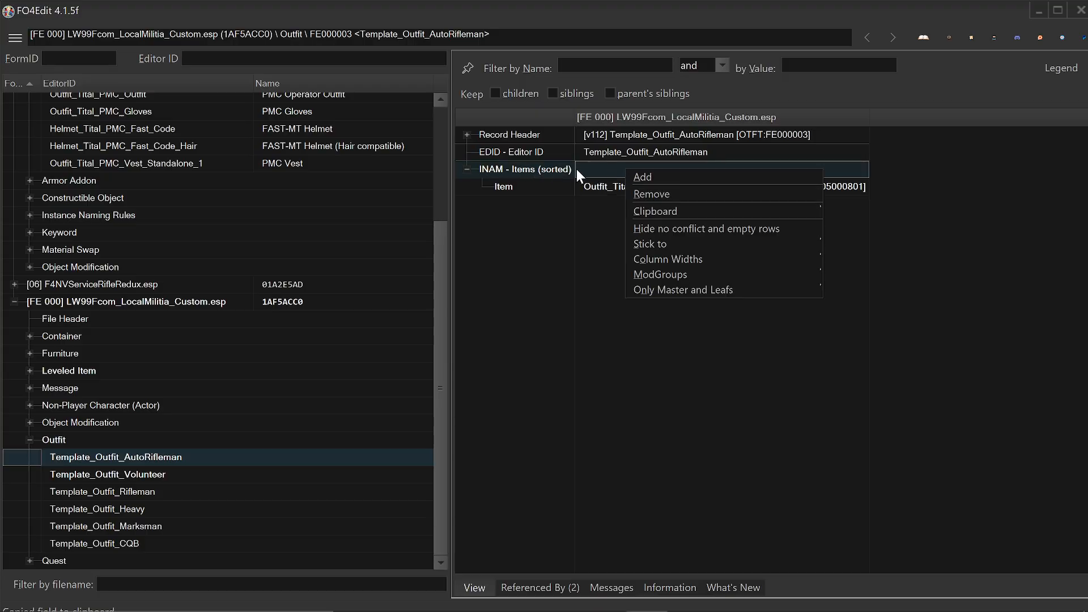
{"action": "left_click", "coordinate": [682, 176]}
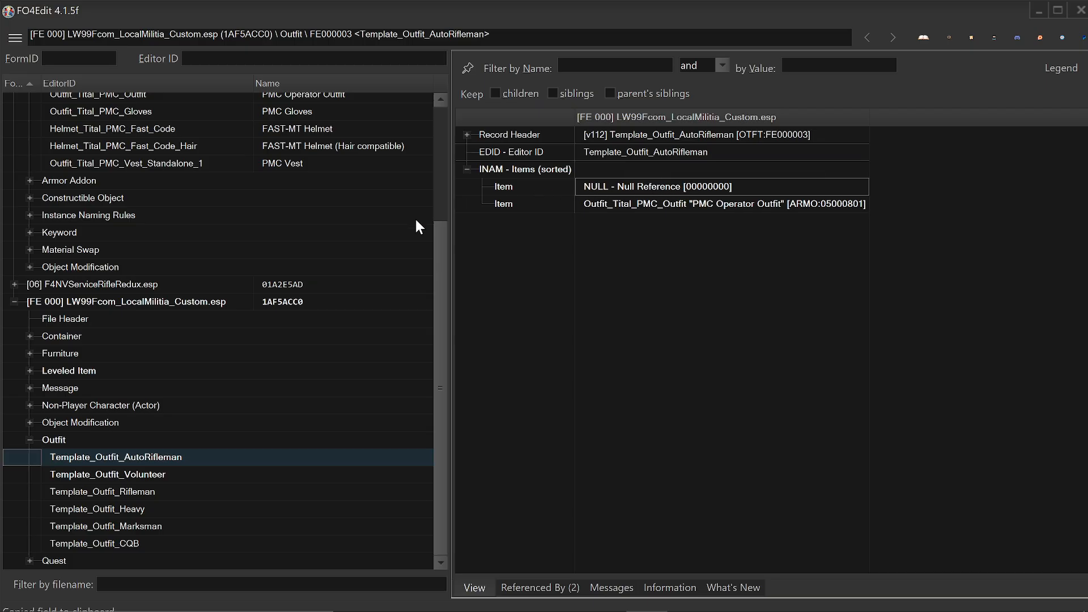
{"action": "scroll", "coordinate": [421, 217], "scroll_direction": "up", "scroll_amount": 1}
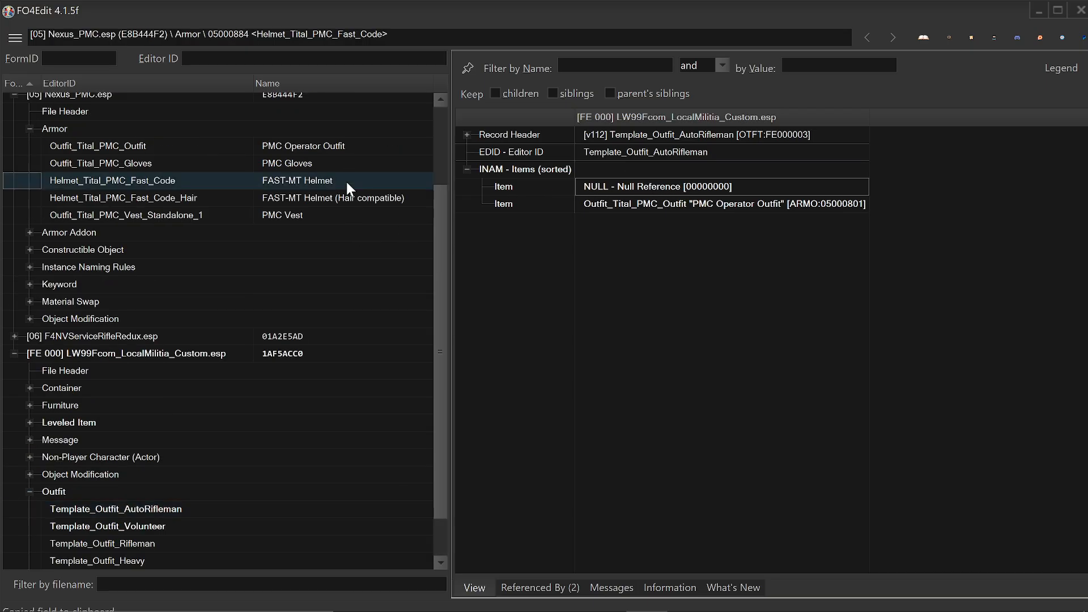
{"action": "left_click", "coordinate": [347, 180]}
{"action": "left_click", "coordinate": [466, 134]}
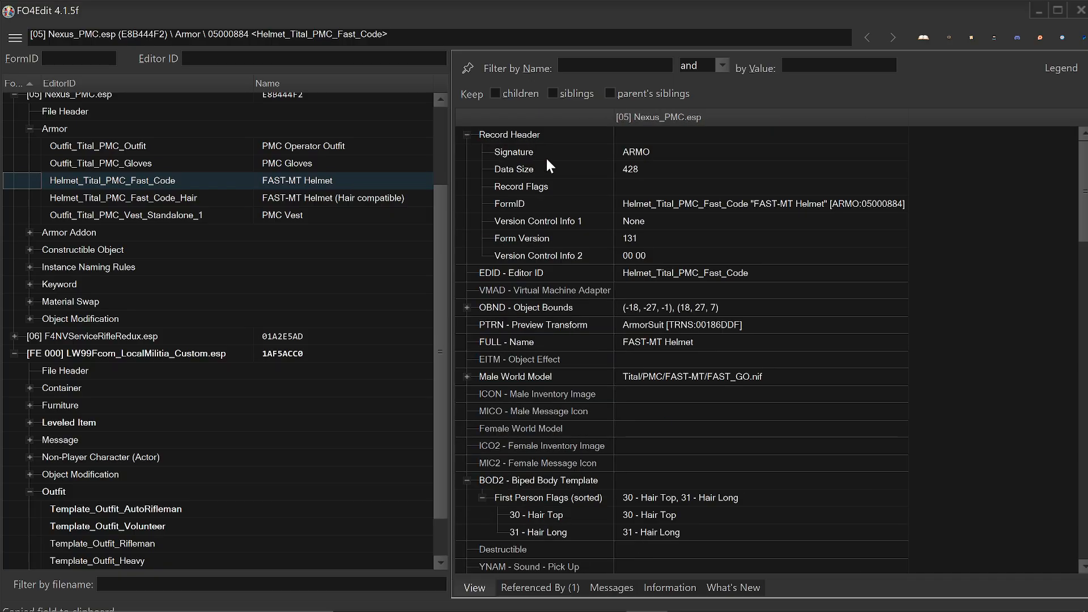
{"action": "double_click", "coordinate": [679, 204]}
{"action": "left_click", "coordinate": [744, 442]}
{"action": "scroll", "coordinate": [315, 408], "scroll_direction": "down", "scroll_amount": 1}
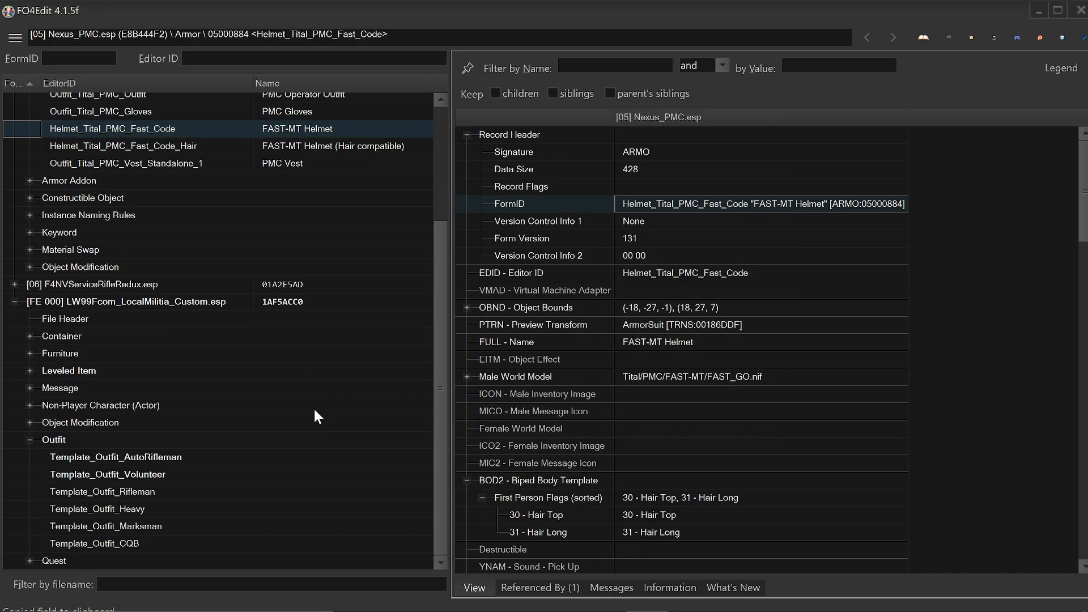
{"action": "left_click", "coordinate": [262, 458]}
Step: Try to enter the copied helmet reference directly in the empty item of the AutoRifleman outfit
{"action": "left_click", "coordinate": [635, 185]}
{"action": "left_click", "coordinate": [636, 185]}
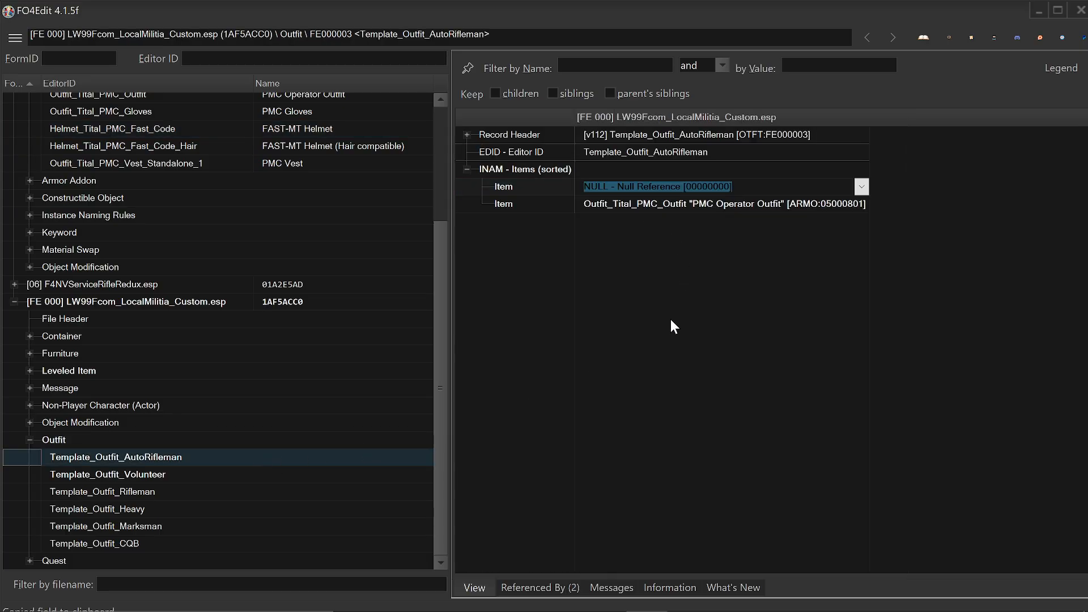
{"action": "right_click", "coordinate": [642, 182]}
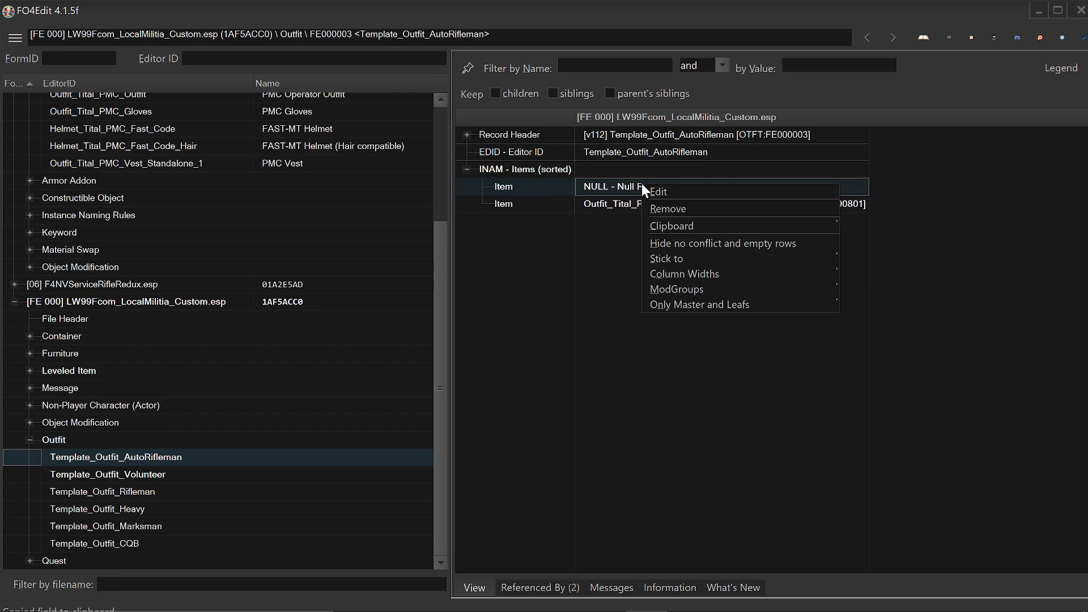
{"action": "left_click", "coordinate": [671, 192]}
{"action": "left_click", "coordinate": [714, 330]}
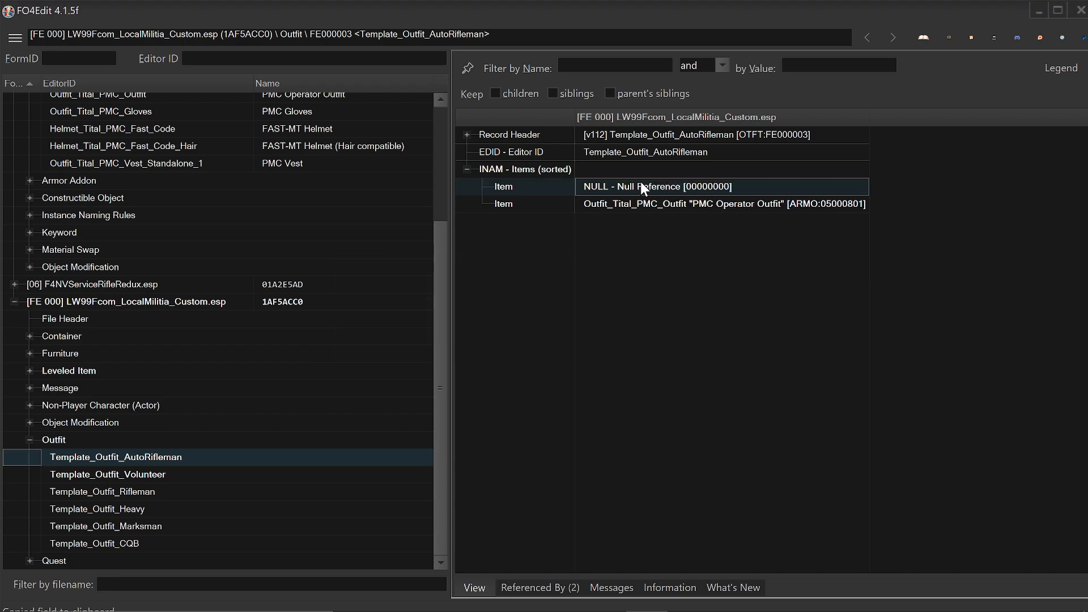
{"action": "left_click", "coordinate": [642, 185]}
{"action": "key", "text": "ctrl+v"}
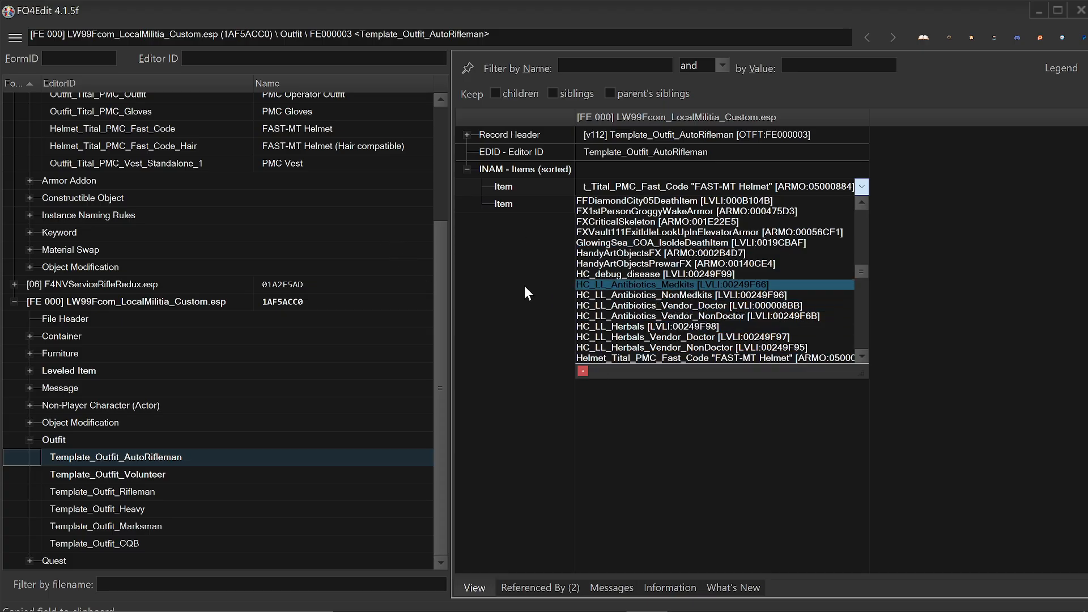
{"action": "key", "text": "Return"}
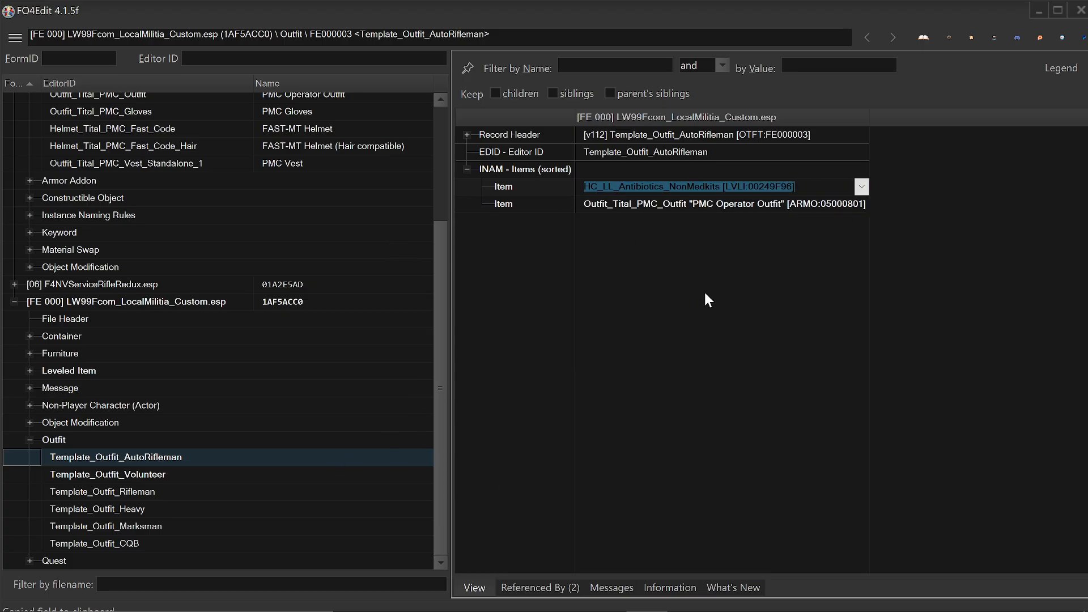
{"action": "key", "text": "Return"}
Step: Edit the AutoRifleman outfit's first item to Helmet_Tital_PMC_Fast_Code "FAST-MT Helmet" [ARMO:05000884]
{"action": "right_click", "coordinate": [654, 187]}
{"action": "left_click", "coordinate": [688, 191]}
{"action": "key", "text": "ctrl+v"}
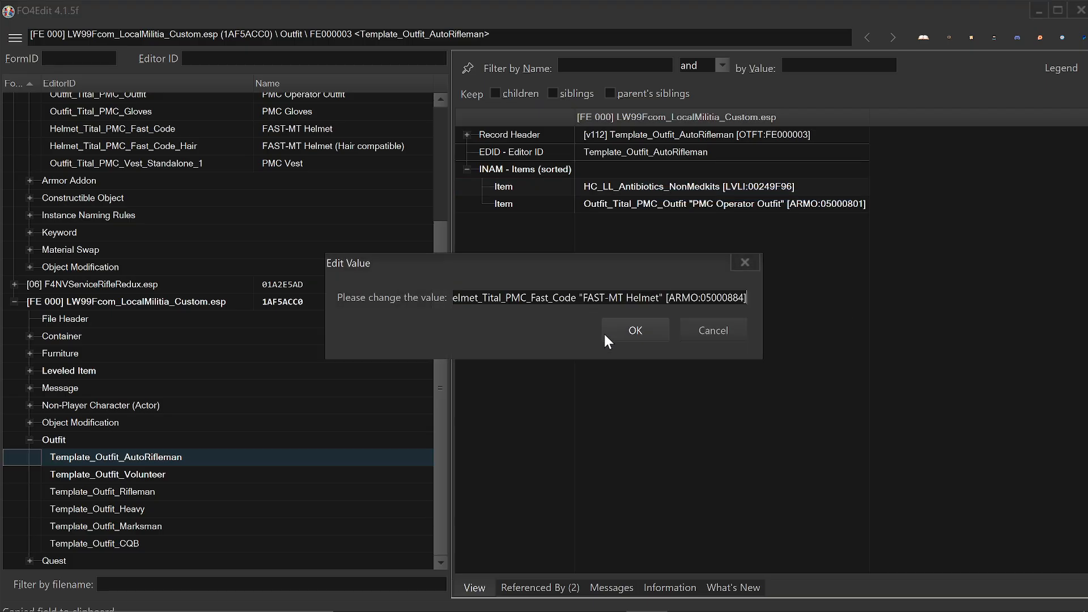
{"action": "left_click", "coordinate": [605, 333]}
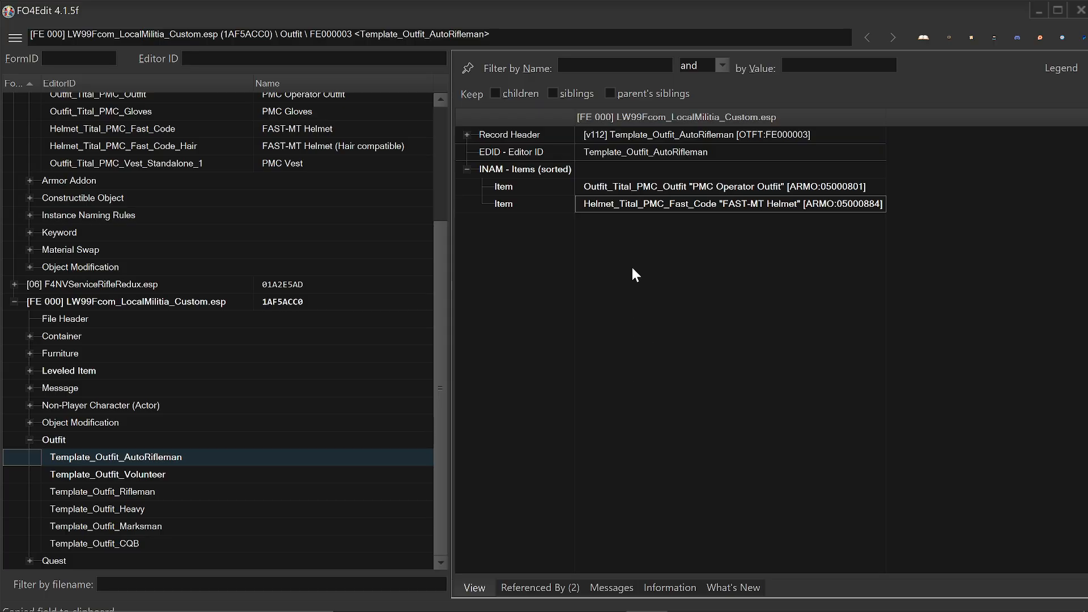
Step: Add a third item to the AutoRifleman outfit and fill it with the copied Helmet_Tital_PMC_Fast_Code reference
{"action": "right_click", "coordinate": [654, 169]}
{"action": "left_click", "coordinate": [689, 176]}
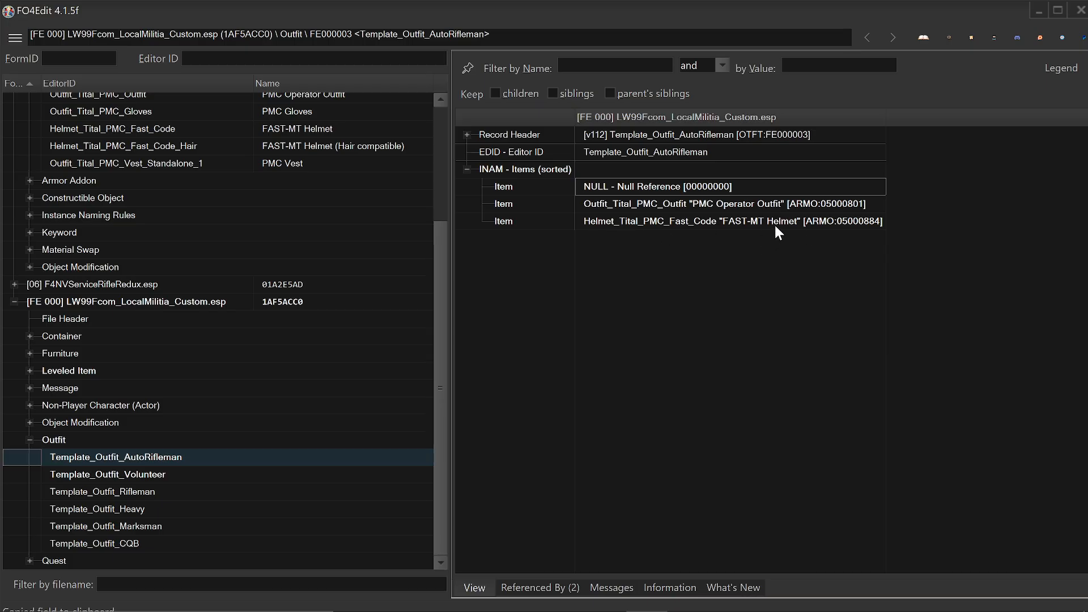
{"action": "scroll", "coordinate": [362, 323], "scroll_direction": "up", "scroll_amount": 3}
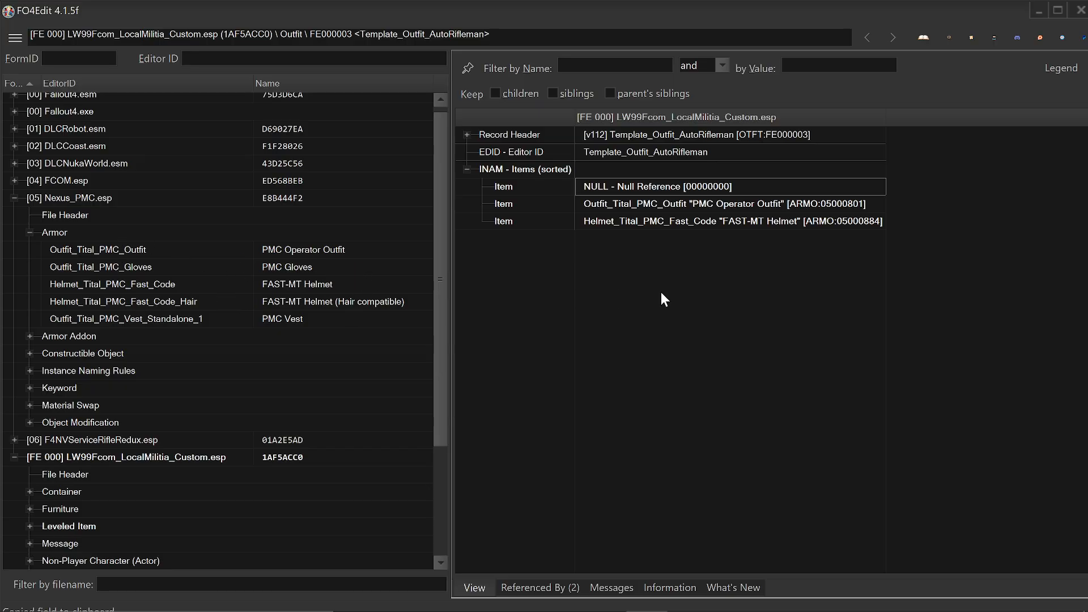
{"action": "double_click", "coordinate": [648, 186]}
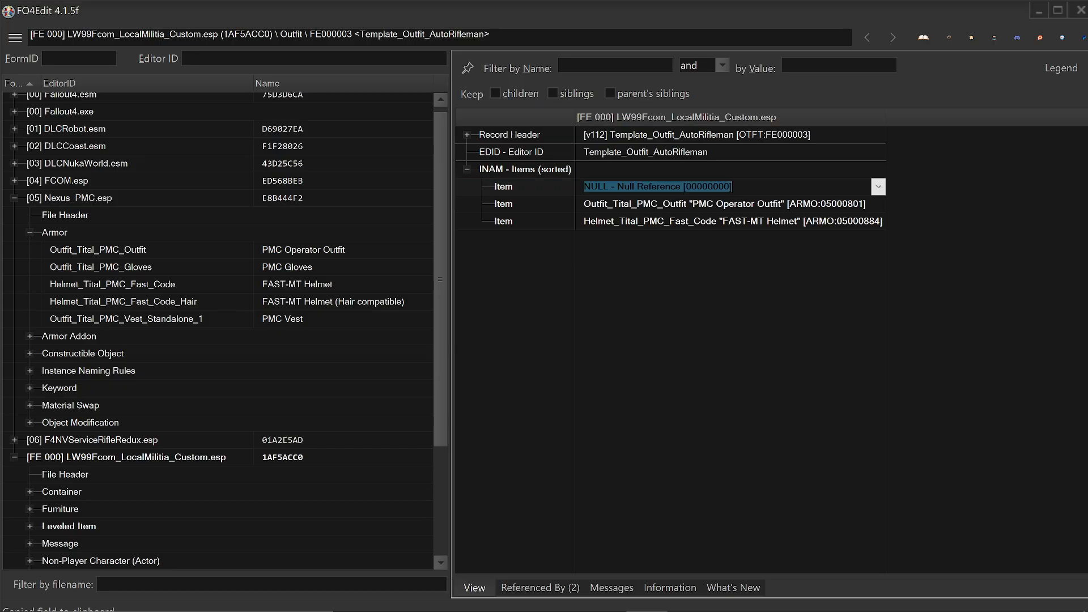
{"action": "key", "text": "ctrl+v"}
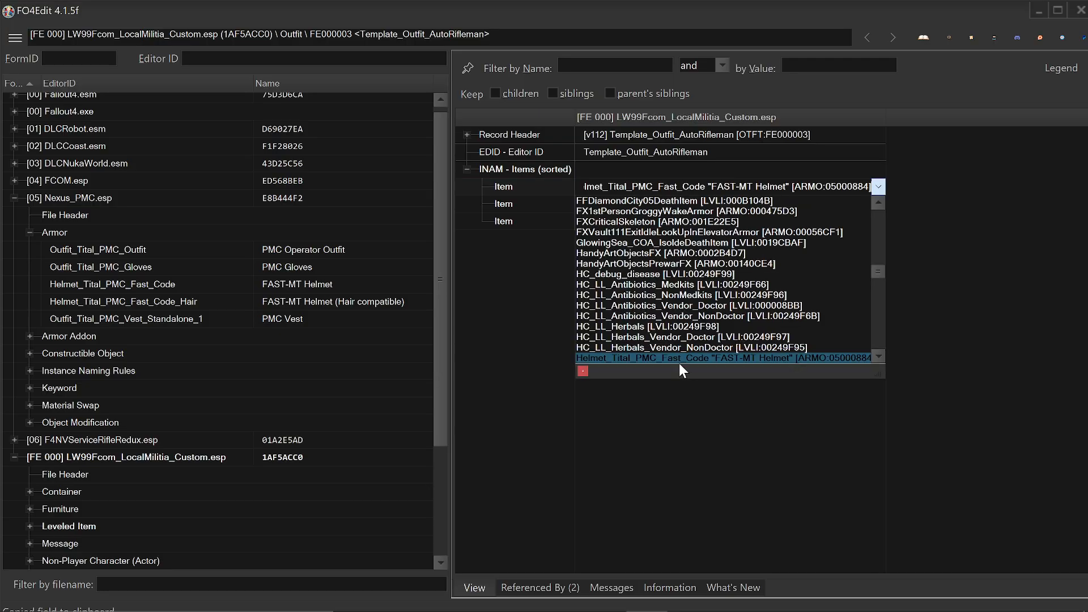
{"action": "scroll", "coordinate": [674, 358], "scroll_direction": "down", "scroll_amount": 1}
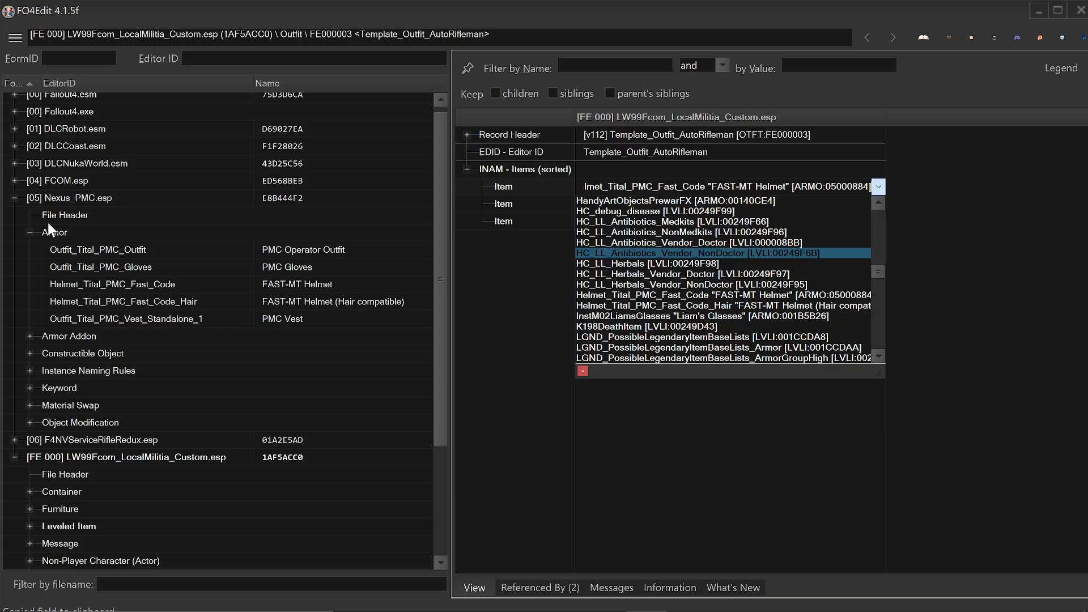
{"action": "left_click", "coordinate": [691, 444]}
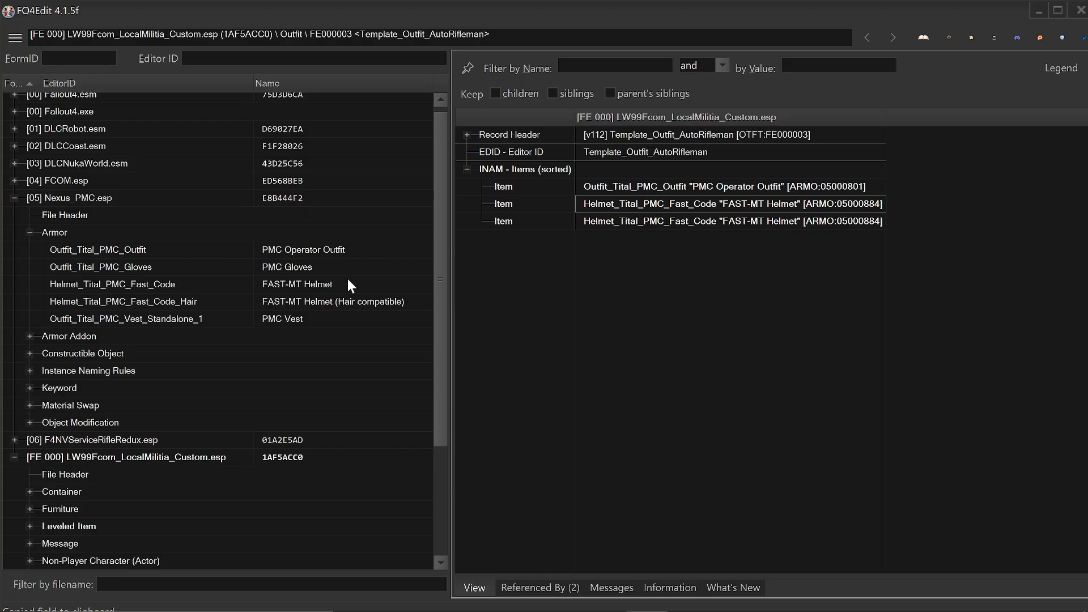
Step: Replace the duplicate helmet item in the AutoRifleman outfit with Outfit_Tital_PMC_Gloves "PMC Gloves" [ARMO:05000863]
{"action": "left_click_drag", "start_coordinate": [630, 188], "coordinate": [632, 199]}
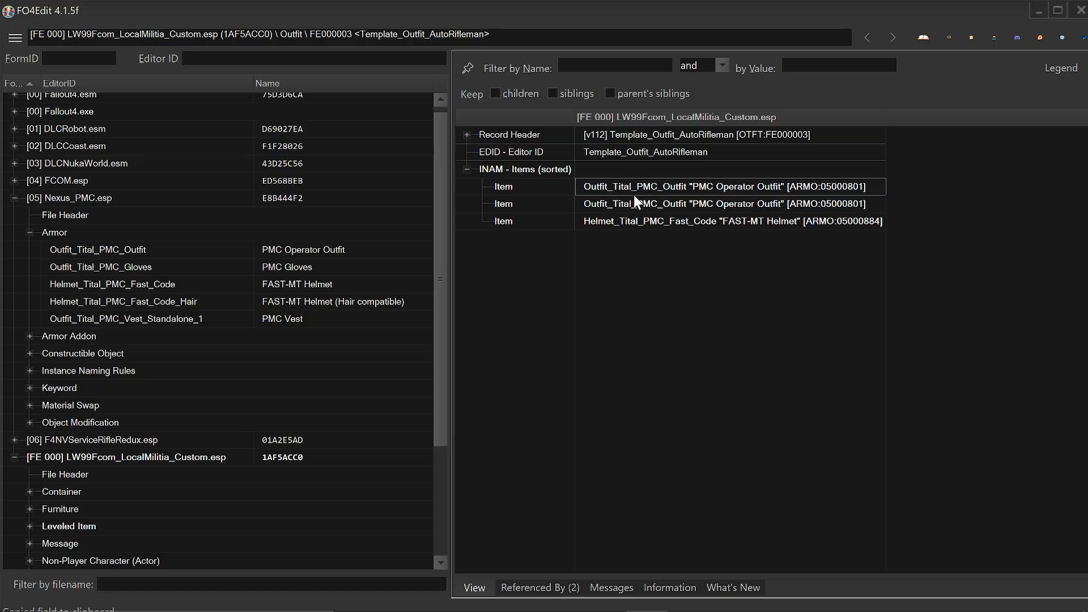
{"action": "double_click", "coordinate": [639, 191]}
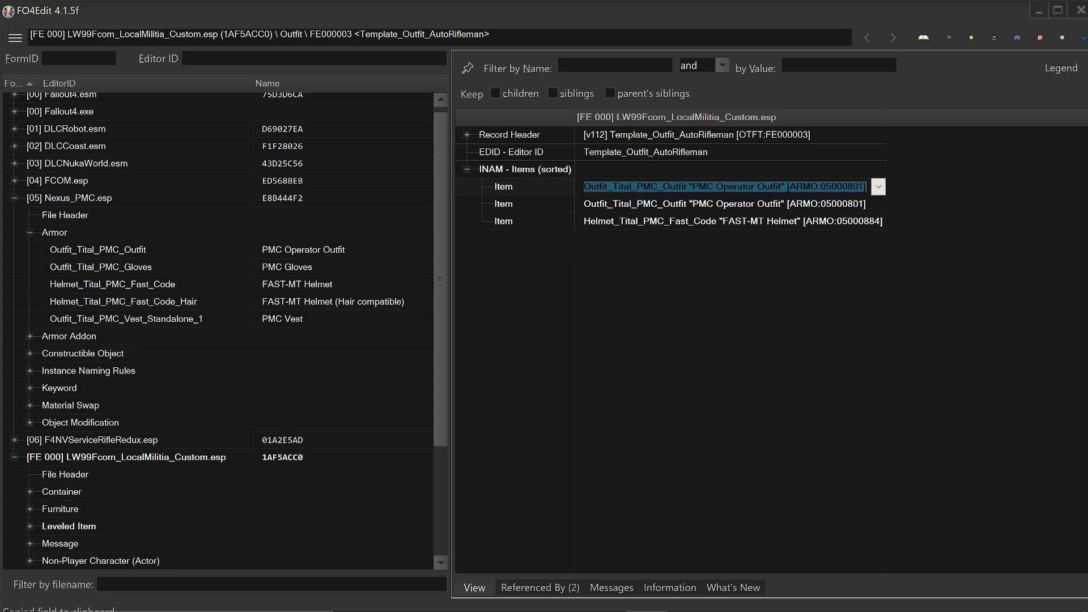
{"action": "left_click", "coordinate": [878, 187]}
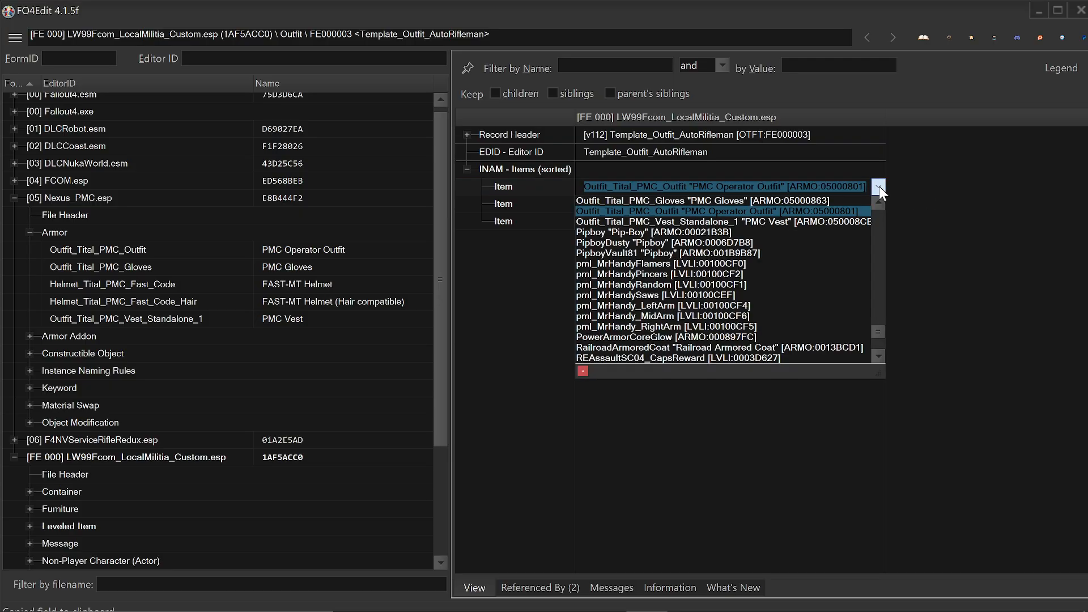
{"action": "left_click", "coordinate": [726, 204]}
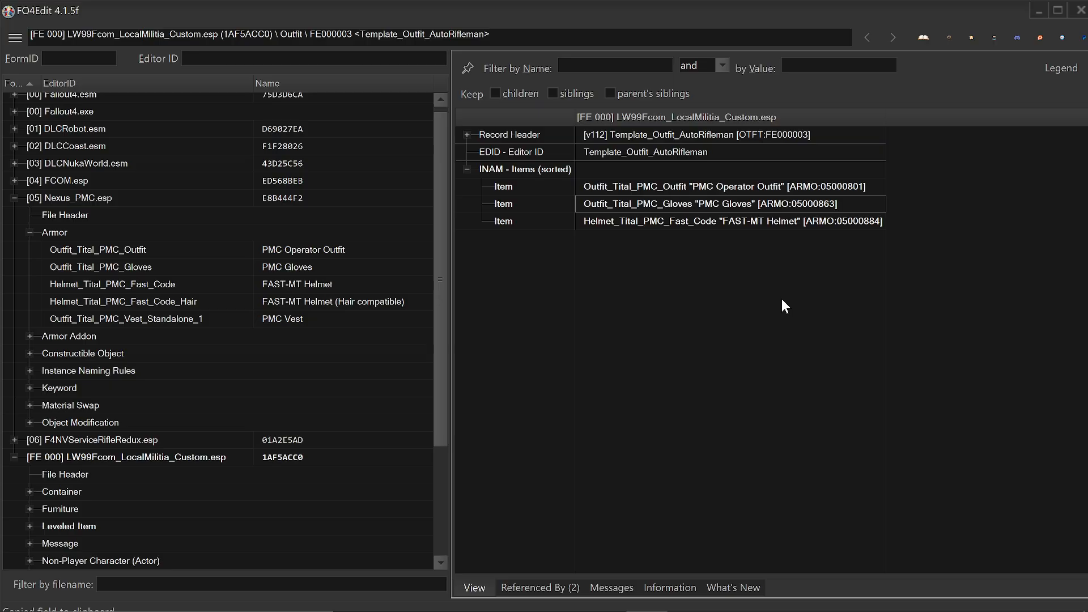
Step: Check the PMC Gloves record in Nexus_PMC.esp and review the reference choices for the gloves item in the AutoRifleman outfit
{"action": "left_click", "coordinate": [191, 267]}
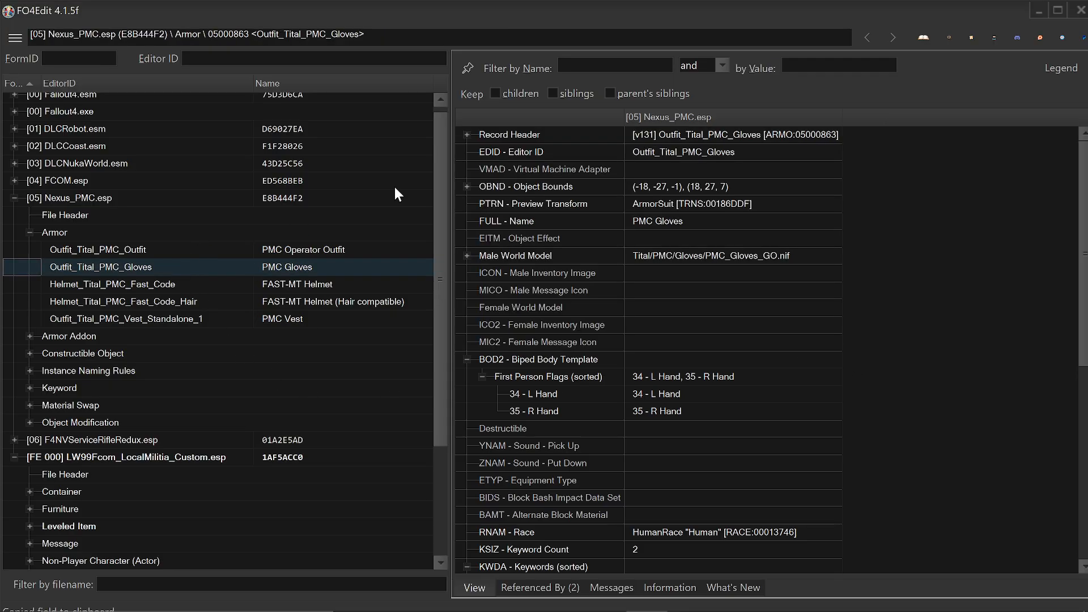
{"action": "scroll", "coordinate": [227, 438], "scroll_direction": "down", "scroll_amount": 3}
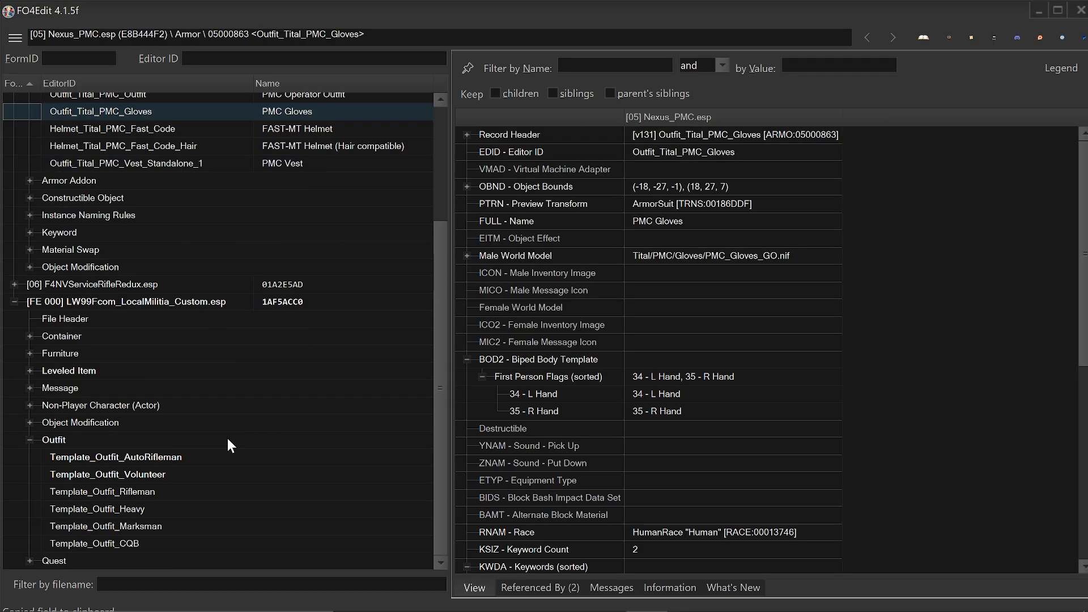
{"action": "left_click", "coordinate": [197, 458]}
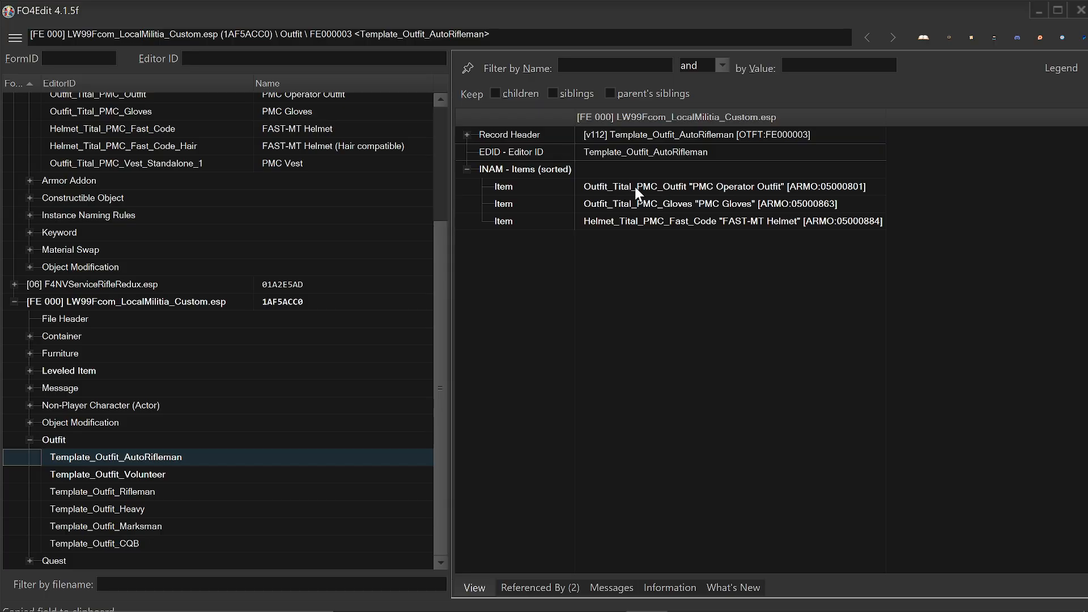
{"action": "double_click", "coordinate": [710, 203]}
{"action": "left_click", "coordinate": [878, 205]}
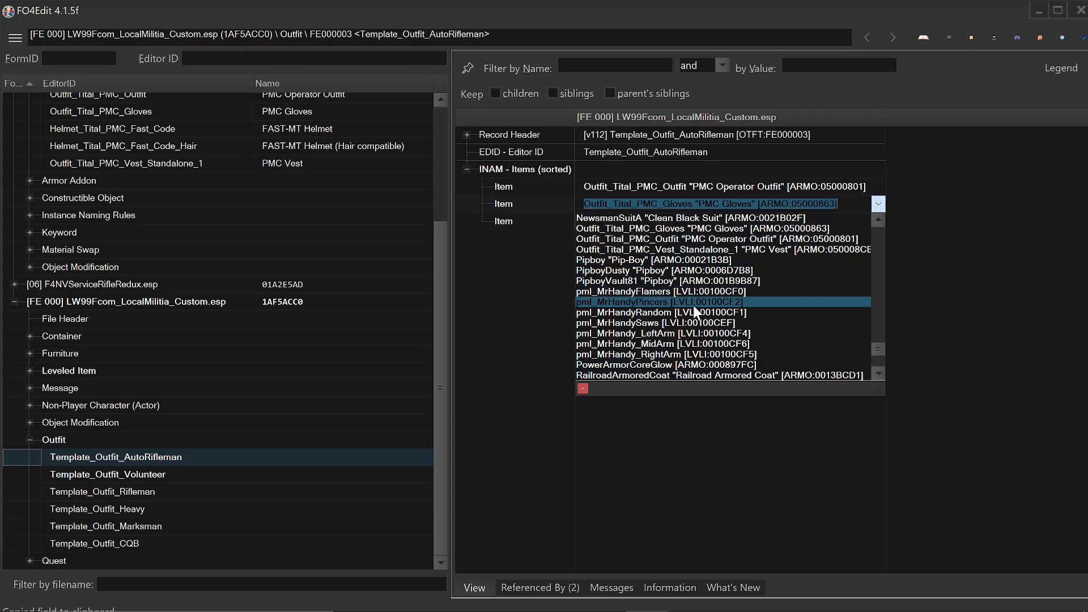
{"action": "left_click", "coordinate": [877, 204]}
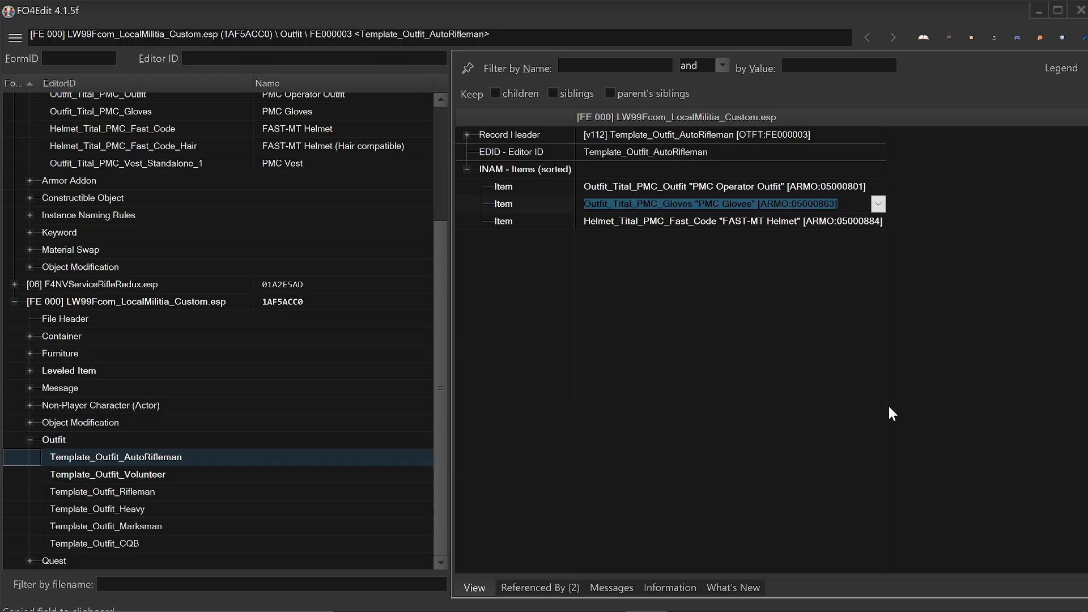
{"action": "left_click", "coordinate": [812, 403]}
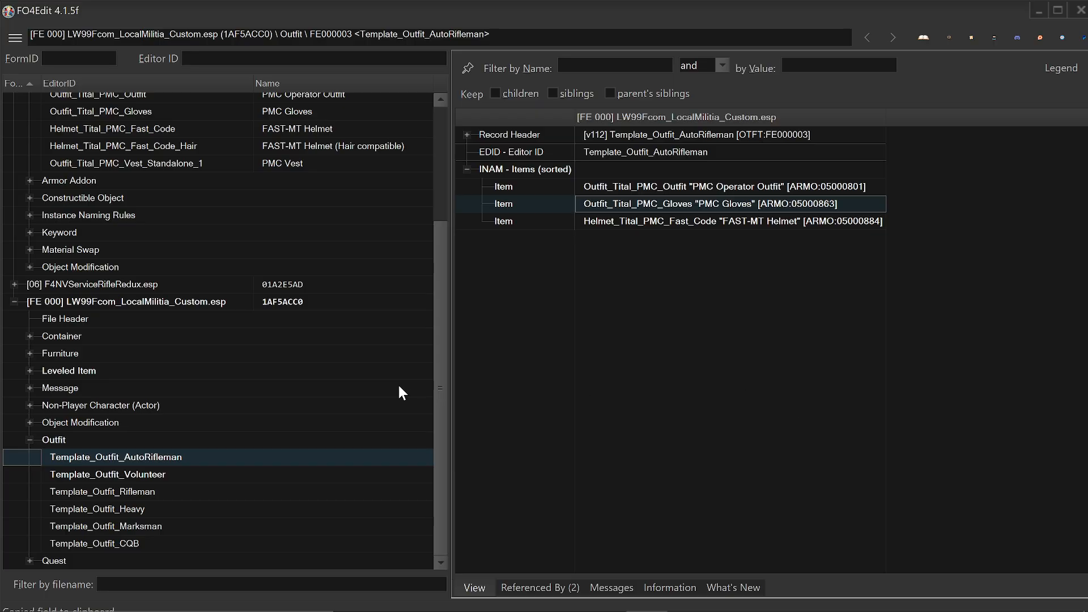
{"action": "scroll", "coordinate": [404, 391], "scroll_direction": "up", "scroll_amount": 3}
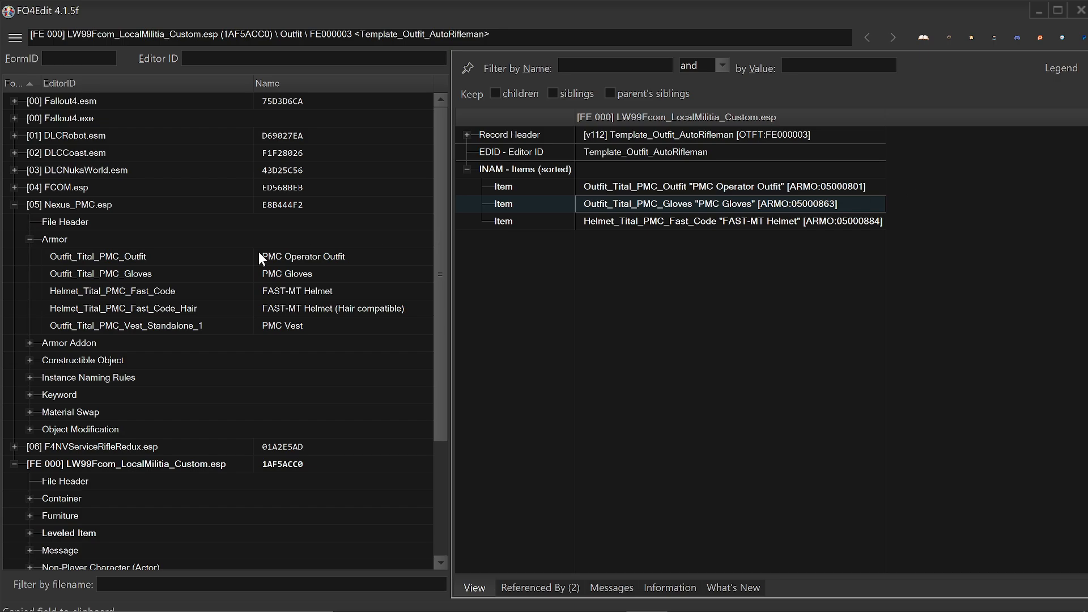
{"action": "scroll", "coordinate": [305, 305], "scroll_direction": "down", "scroll_amount": 3}
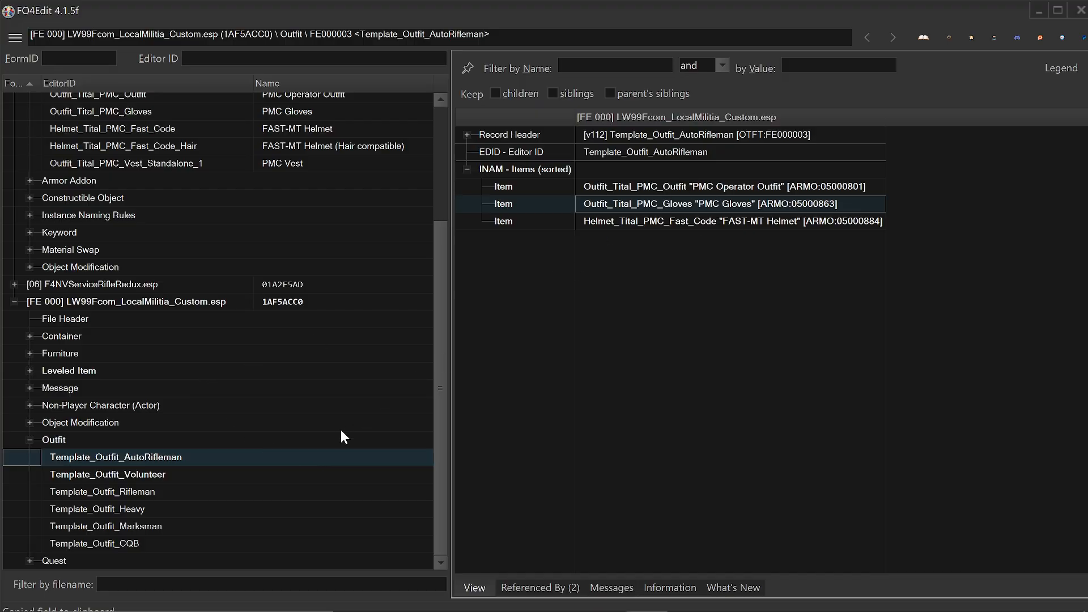
Step: Compare all six template outfits and copy AutoRifleman's INAM items to the Volunteer, Rifleman, Heavy, Marksman and CQB outfits
{"action": "left_click", "coordinate": [208, 458]}
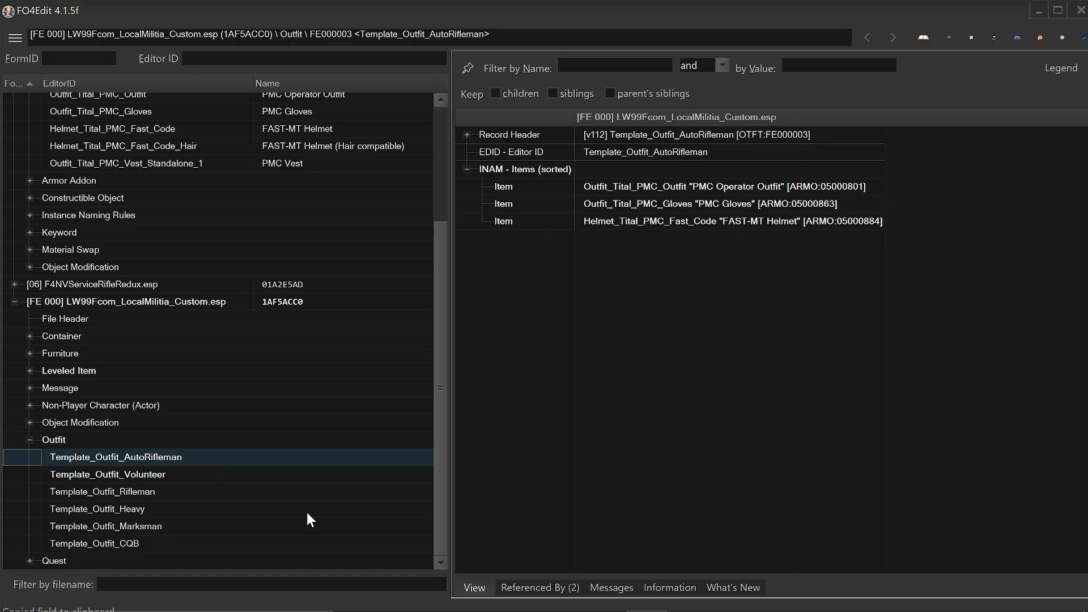
{"action": "left_click_drag", "start_coordinate": [206, 471], "coordinate": [201, 545]}
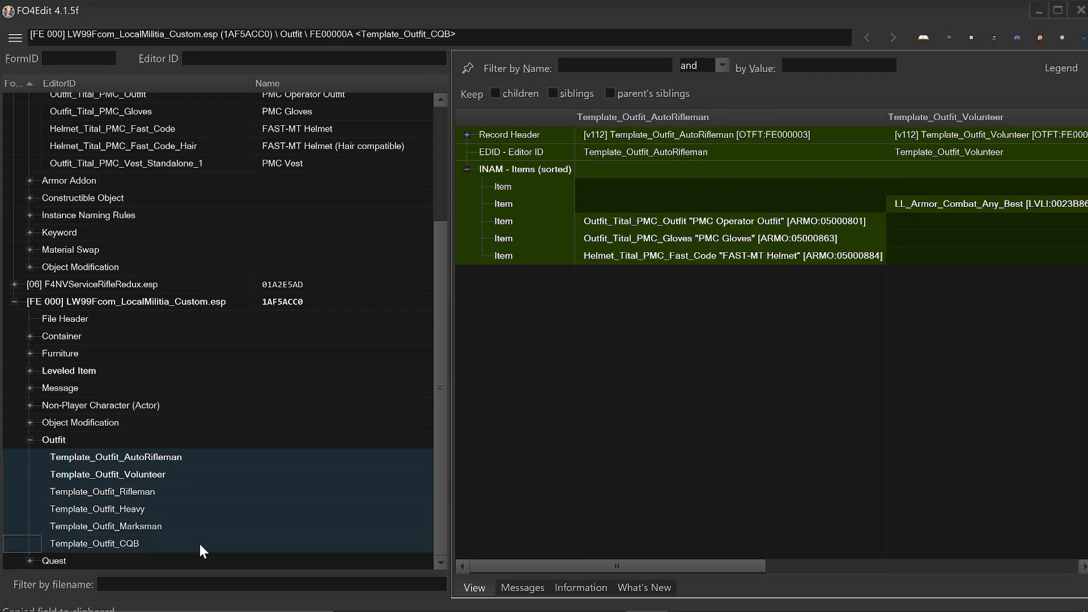
{"action": "right_click", "coordinate": [630, 169]}
{"action": "left_click", "coordinate": [696, 222]}
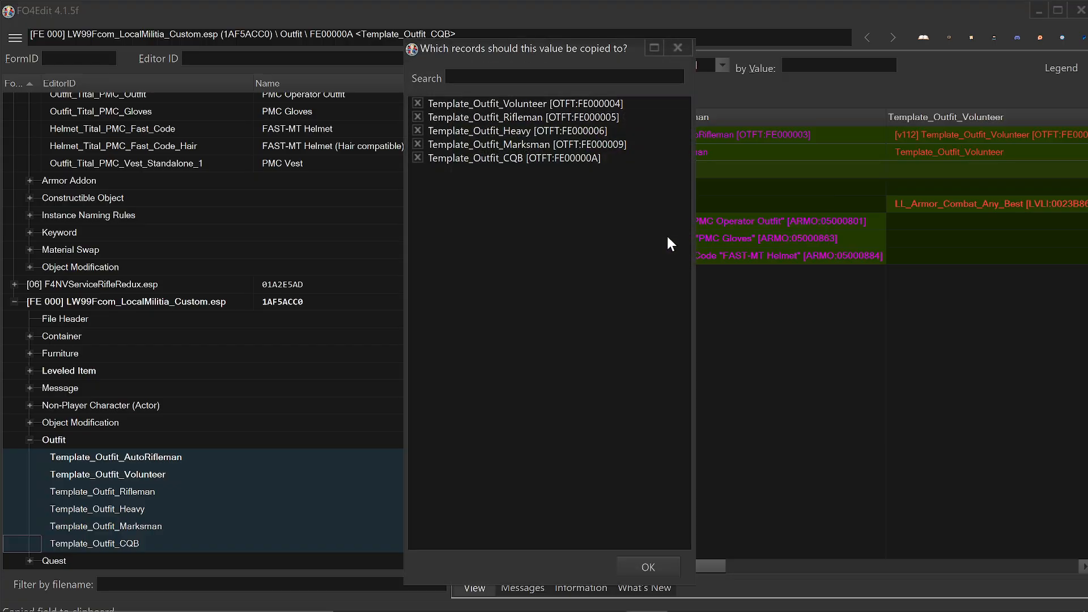
{"action": "left_click", "coordinate": [663, 567]}
{"action": "left_click_drag", "start_coordinate": [586, 568], "coordinate": [488, 549]}
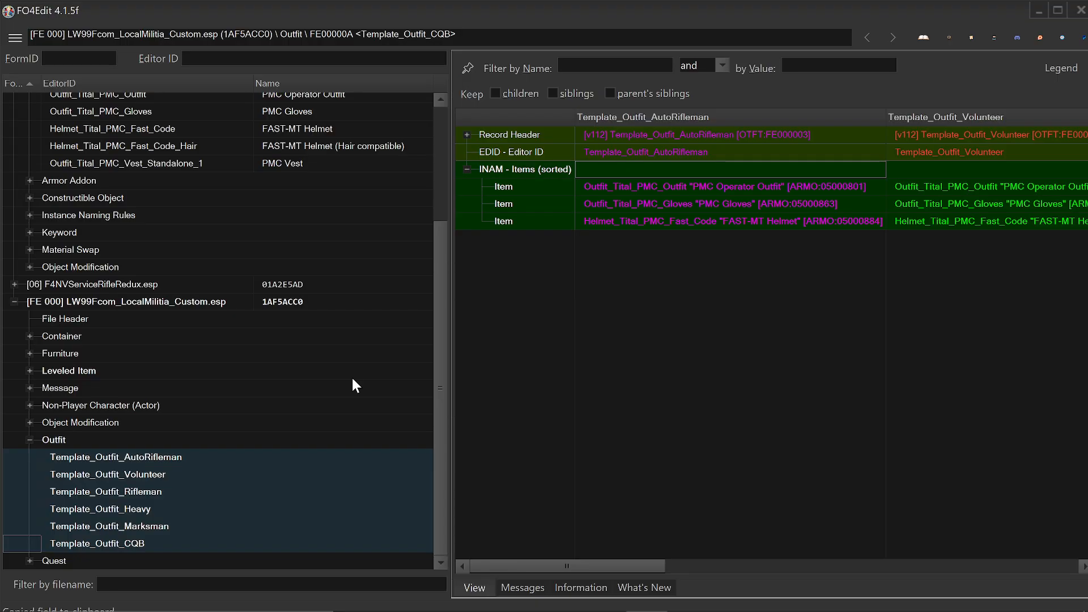
{"action": "left_click", "coordinate": [151, 509]}
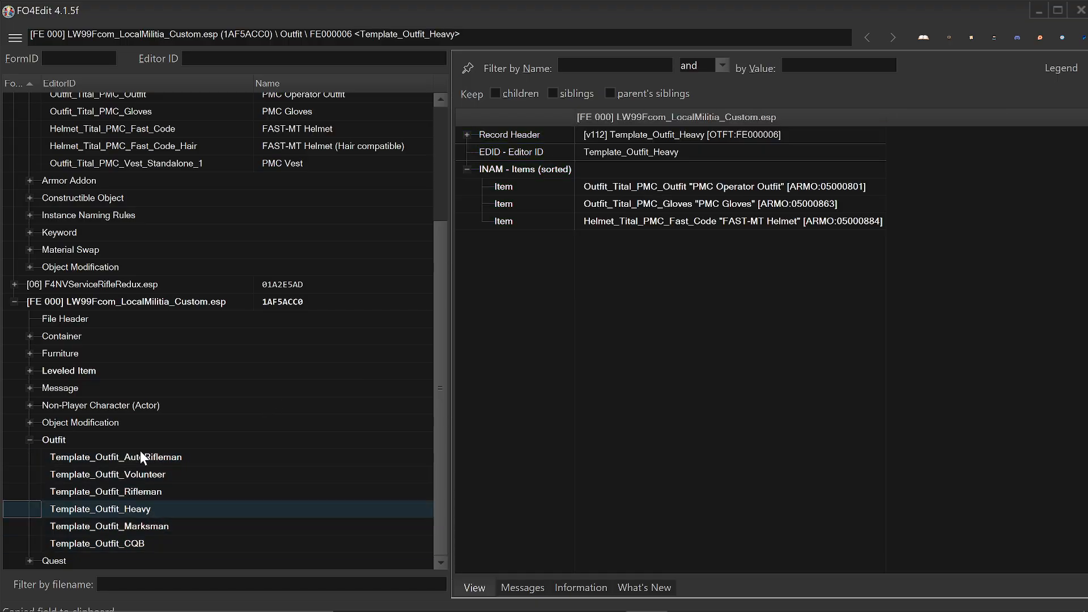
Step: Collapse the Outfit group and Nexus_PMC.esp, and examine the entries of the LL_PowerArmor_TEMPLATE leveled list
{"action": "left_click", "coordinate": [30, 439]}
{"action": "scroll", "coordinate": [176, 474], "scroll_direction": "up", "scroll_amount": 3}
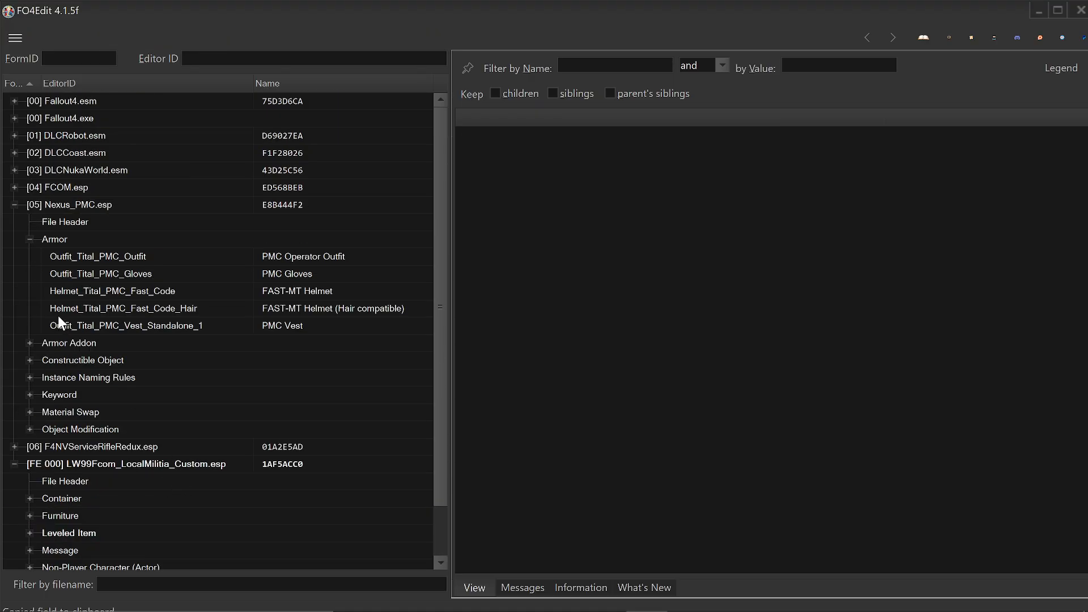
{"action": "left_click", "coordinate": [30, 239]}
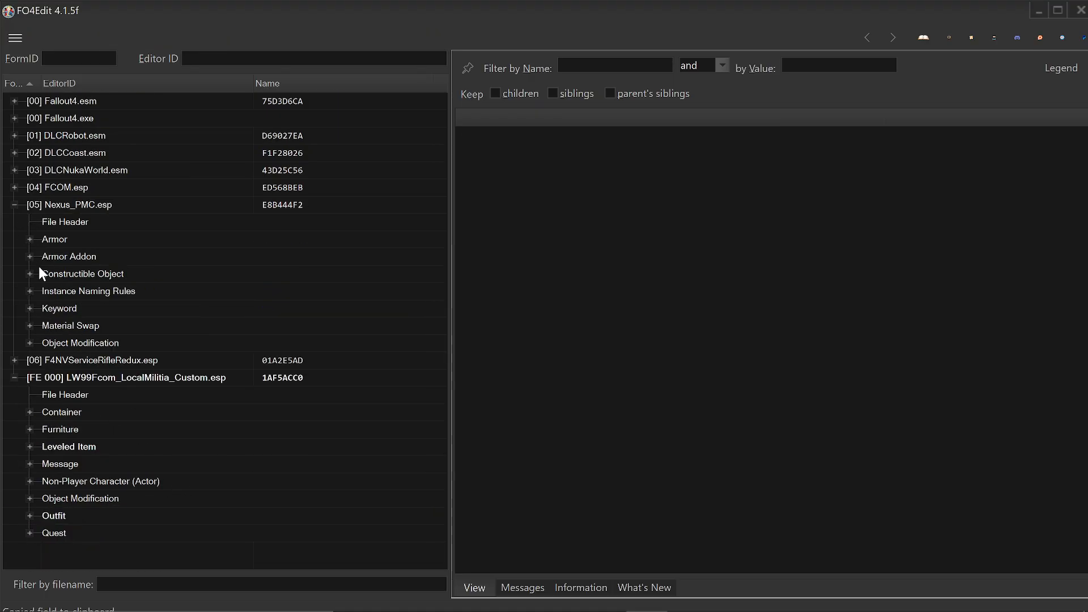
{"action": "left_click", "coordinate": [15, 207]}
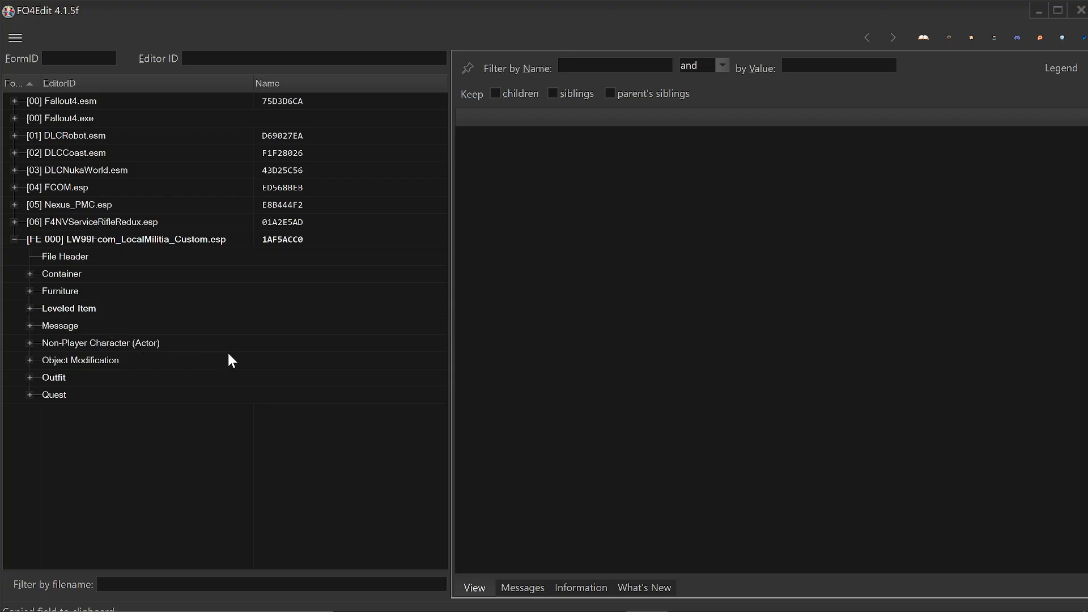
{"action": "left_click", "coordinate": [29, 308]}
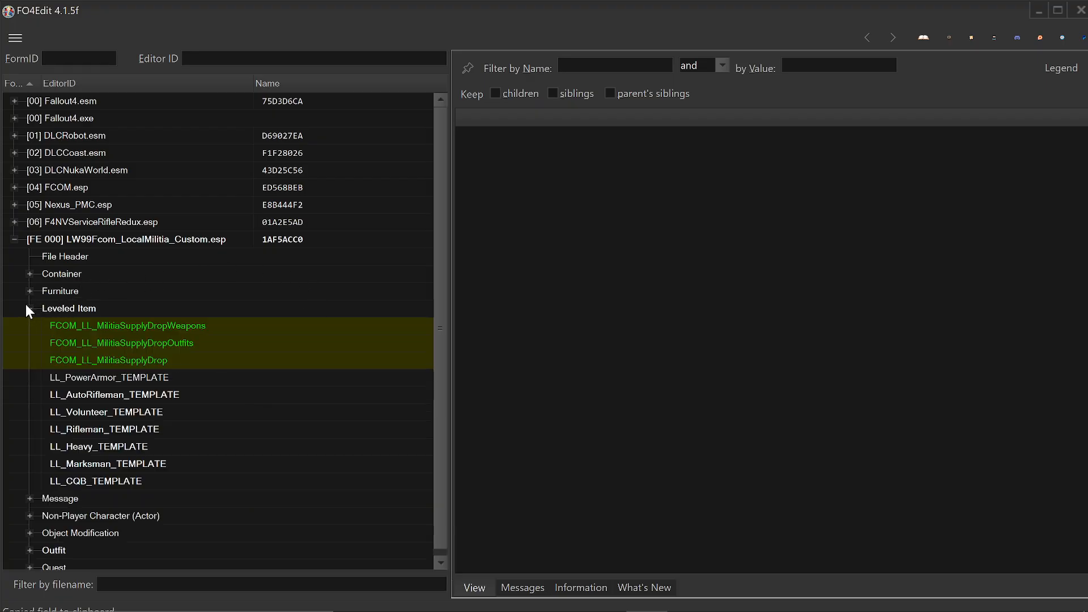
{"action": "left_click", "coordinate": [202, 379]}
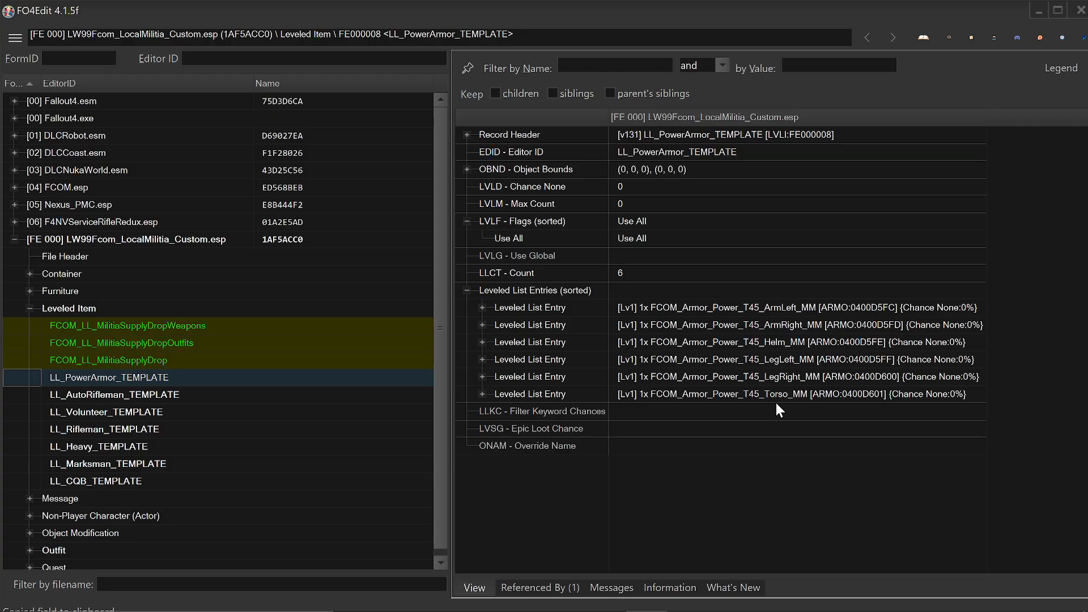
{"action": "left_click", "coordinate": [29, 308]}
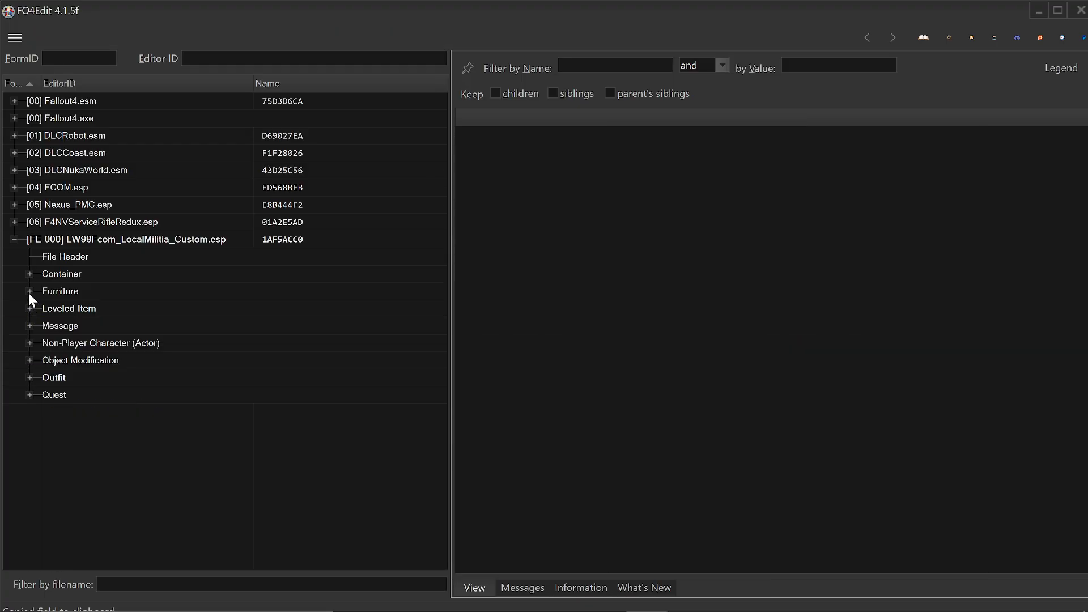
Step: Examine the PowerArmorFurniture_Template furniture record, especially its Items list
{"action": "left_click", "coordinate": [30, 291]}
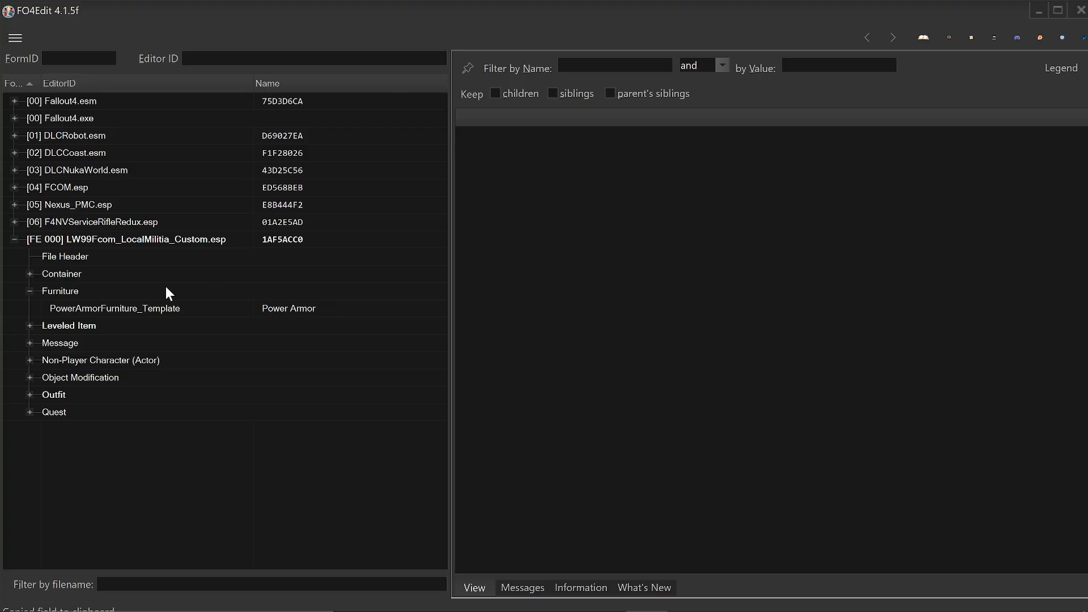
{"action": "left_click", "coordinate": [98, 306]}
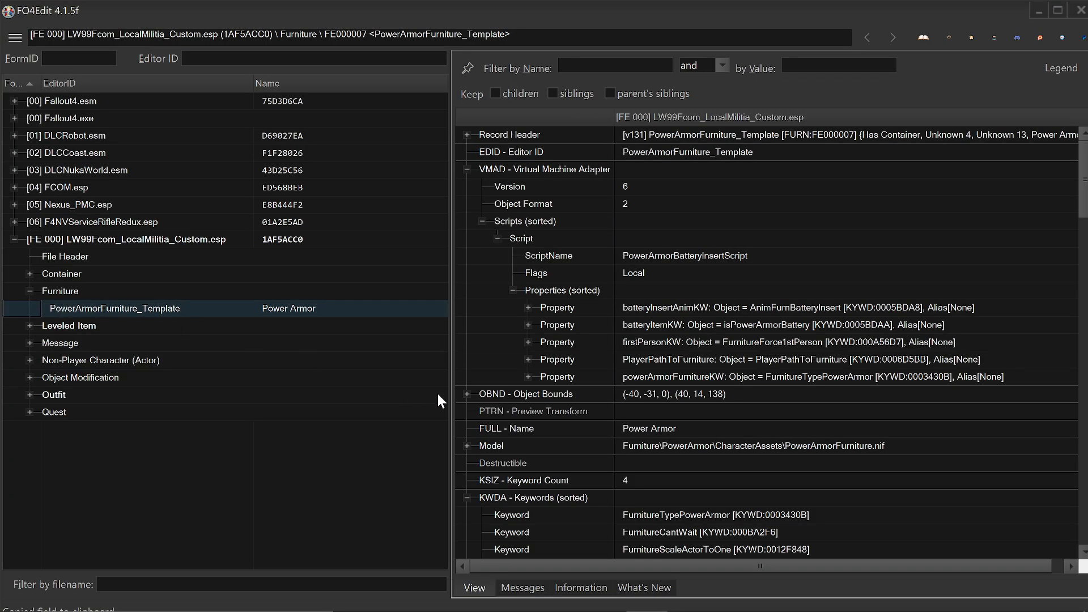
{"action": "scroll", "coordinate": [864, 332], "scroll_direction": "down", "scroll_amount": 5}
{"action": "scroll", "coordinate": [858, 351], "scroll_direction": "down", "scroll_amount": 6}
{"action": "scroll", "coordinate": [844, 365], "scroll_direction": "up", "scroll_amount": 11}
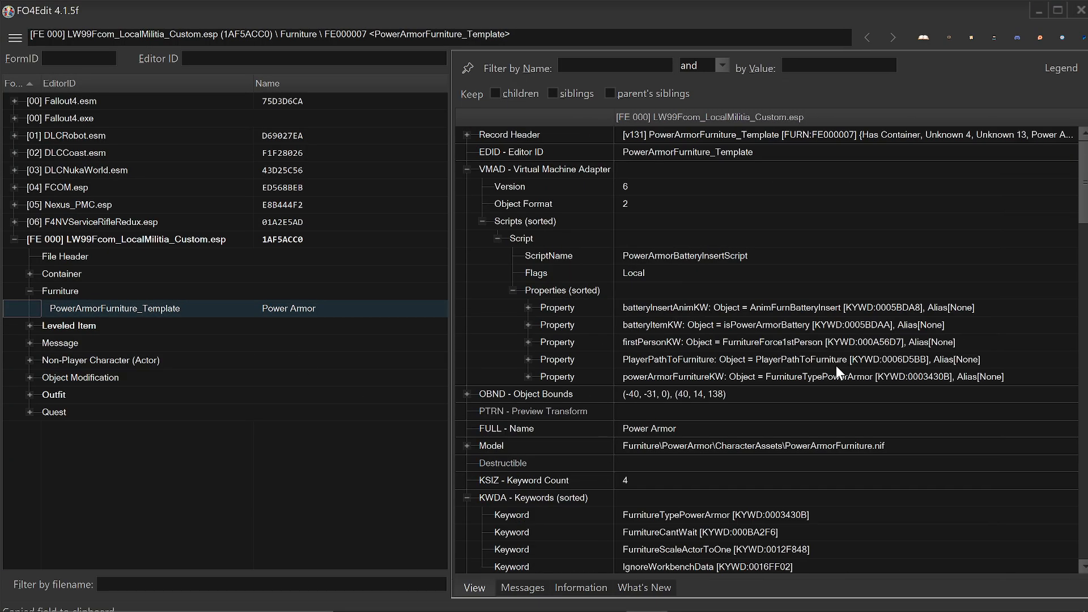
{"action": "scroll", "coordinate": [832, 367], "scroll_direction": "down", "scroll_amount": 14}
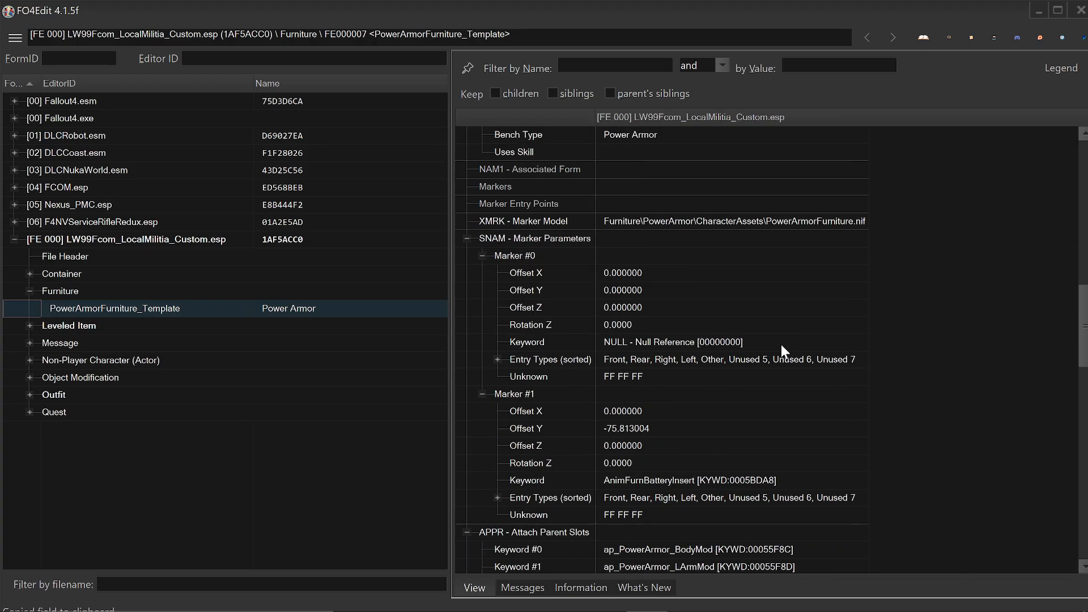
{"action": "scroll", "coordinate": [782, 346], "scroll_direction": "up", "scroll_amount": 6}
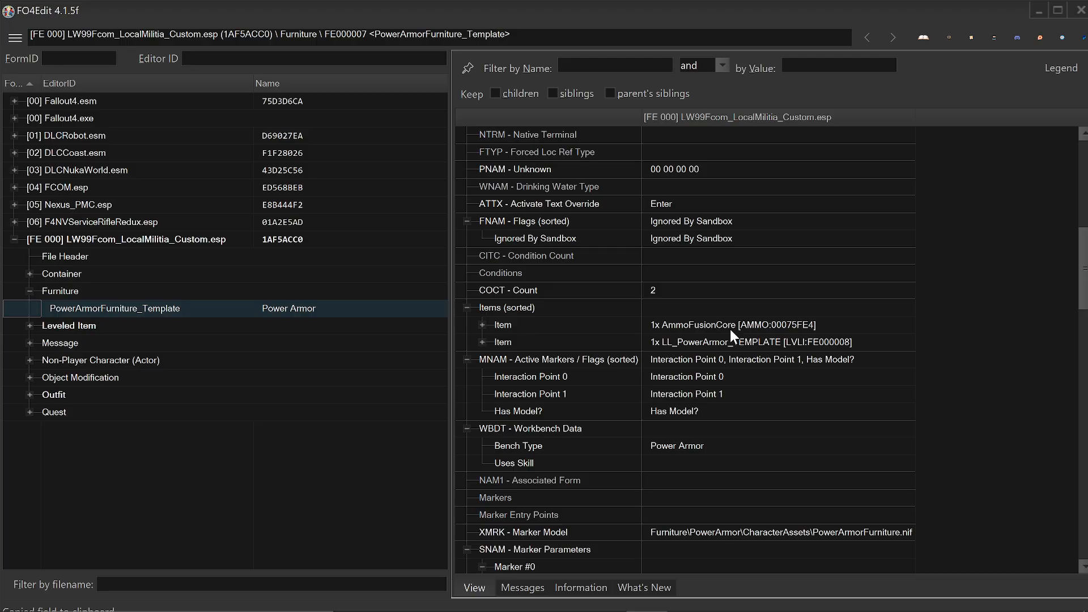
{"action": "scroll", "coordinate": [729, 327], "scroll_direction": "up", "scroll_amount": 10}
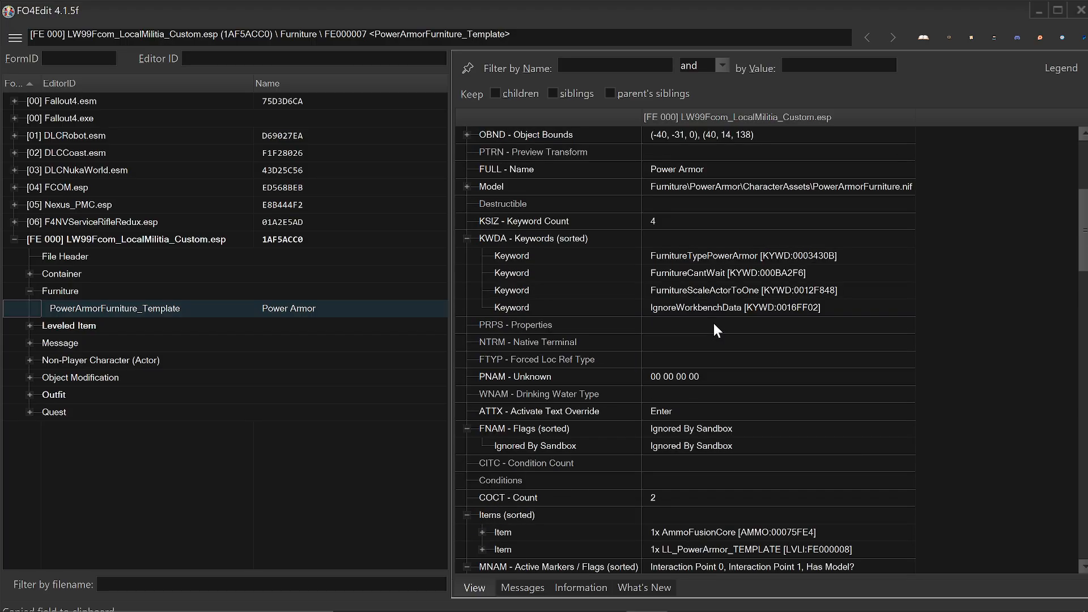
Step: Copy the FormID value of the PowerArmorFurniture_Template furniture record to the clipboard from its record header
{"action": "left_click", "coordinate": [467, 135]}
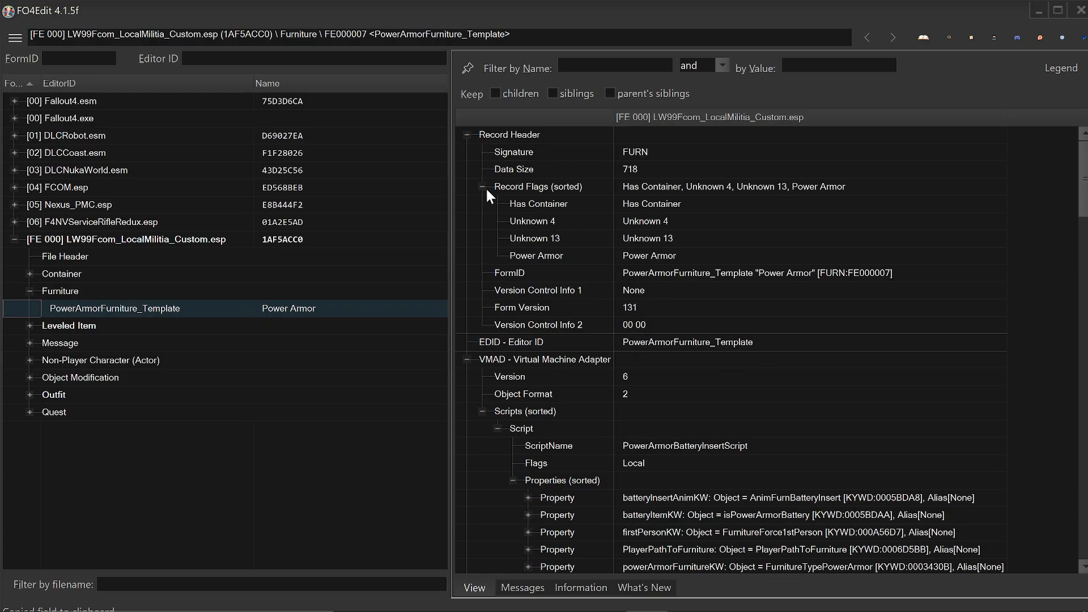
{"action": "left_click", "coordinate": [702, 273]}
{"action": "double_click", "coordinate": [702, 273]}
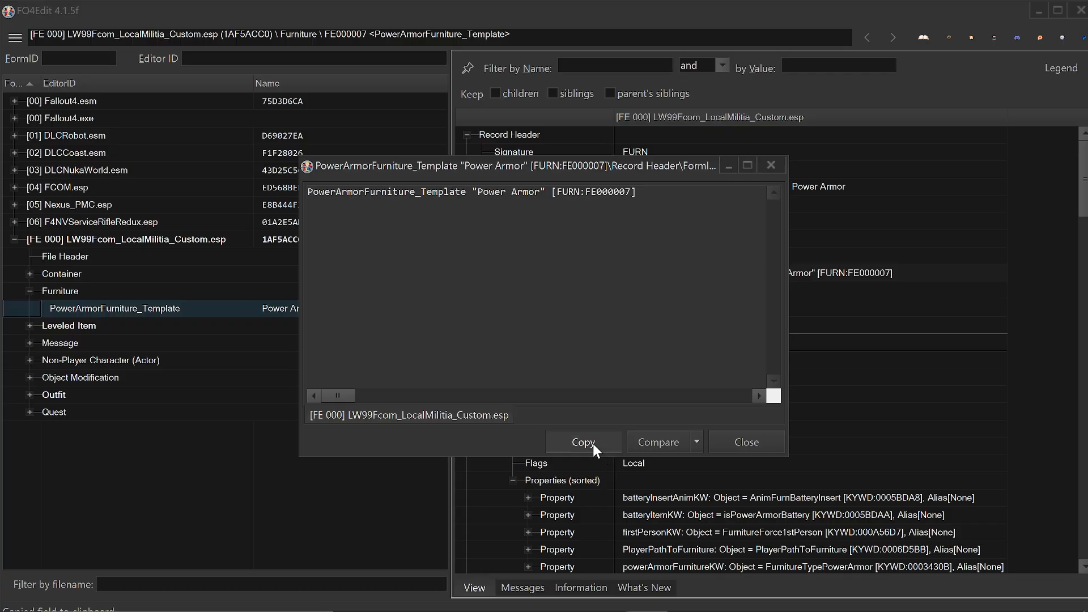
{"action": "left_click", "coordinate": [711, 442]}
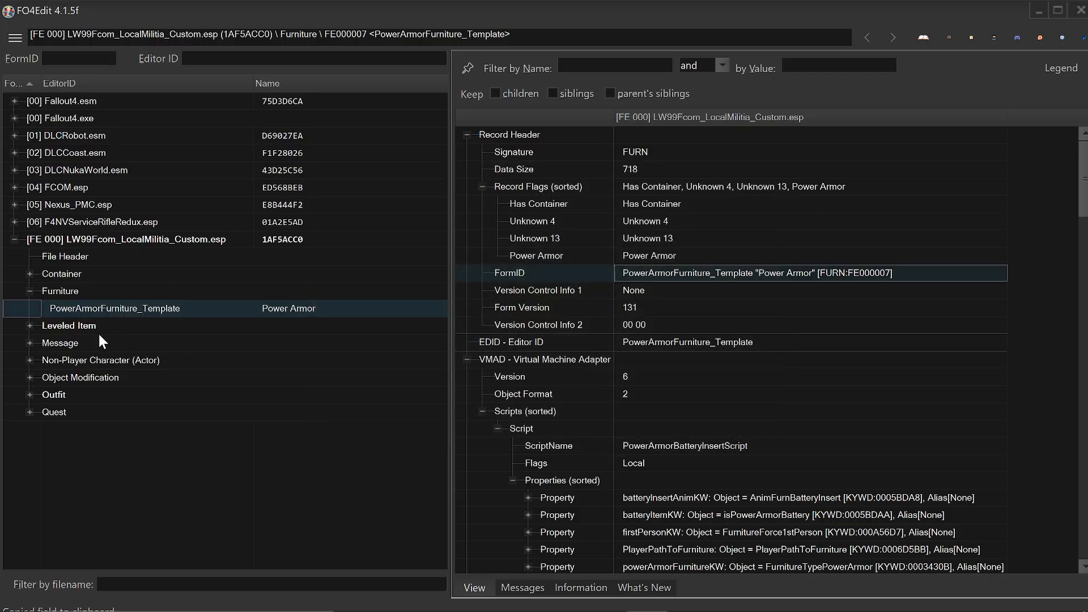
Step: Open the FCOM_MilitiaHeavy actor record in LW99Fcom_LocalMilitia_Custom.esp and hide the FCOM.esp version from the comparison
{"action": "left_click", "coordinate": [30, 360]}
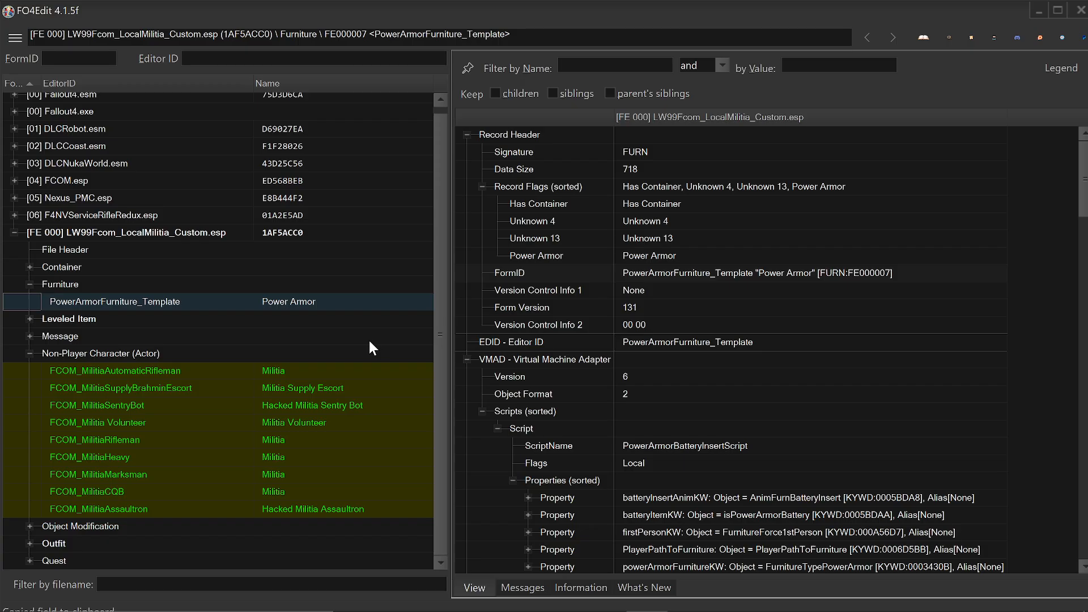
{"action": "left_click", "coordinate": [313, 459]}
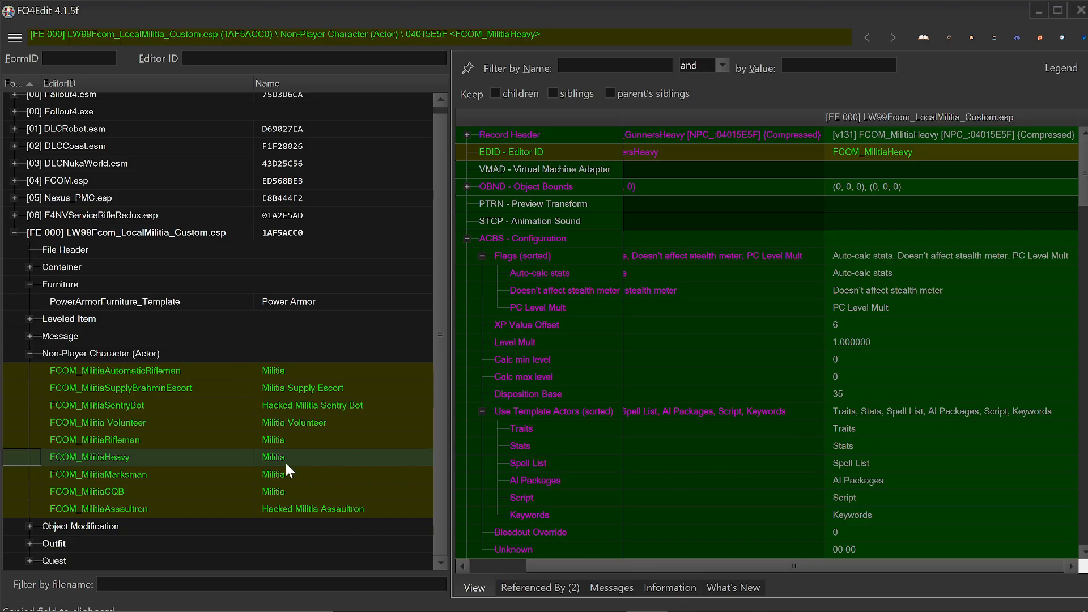
{"action": "left_click_drag", "start_coordinate": [728, 567], "coordinate": [624, 535]}
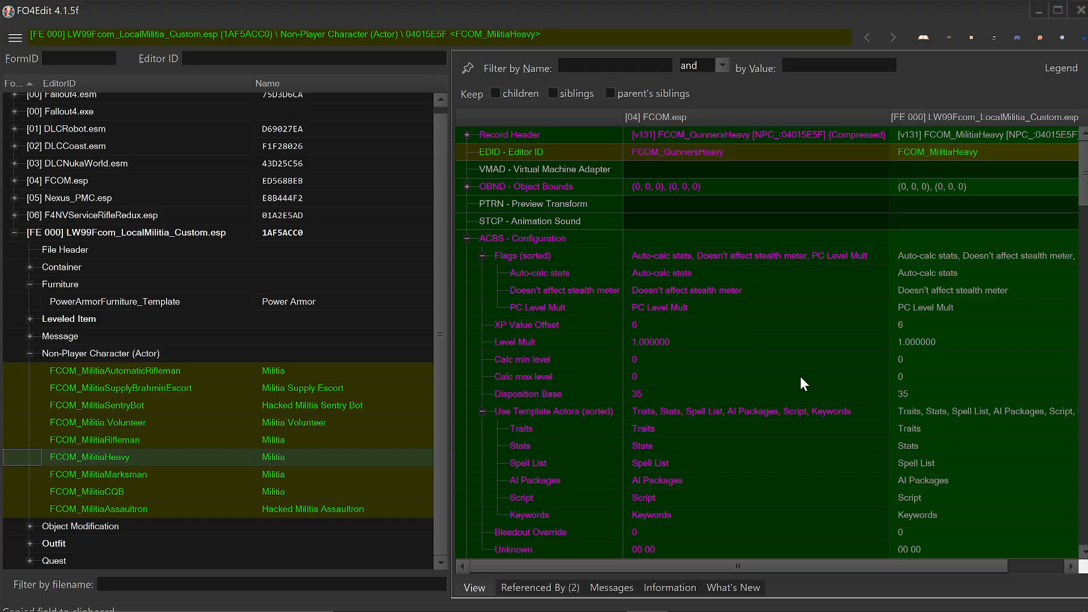
{"action": "right_click", "coordinate": [721, 117]}
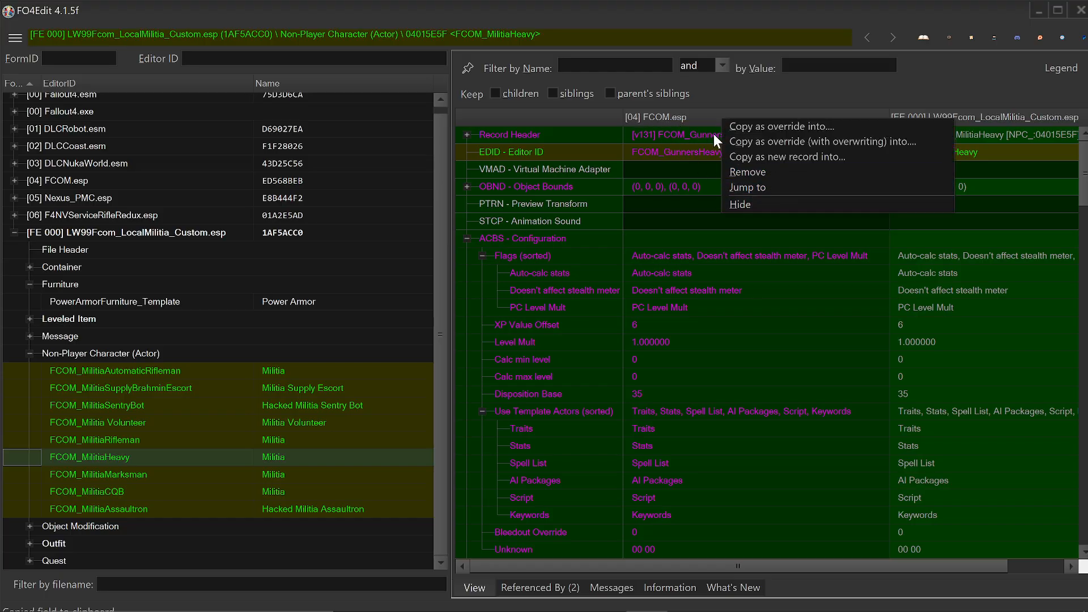
{"action": "left_click", "coordinate": [739, 206]}
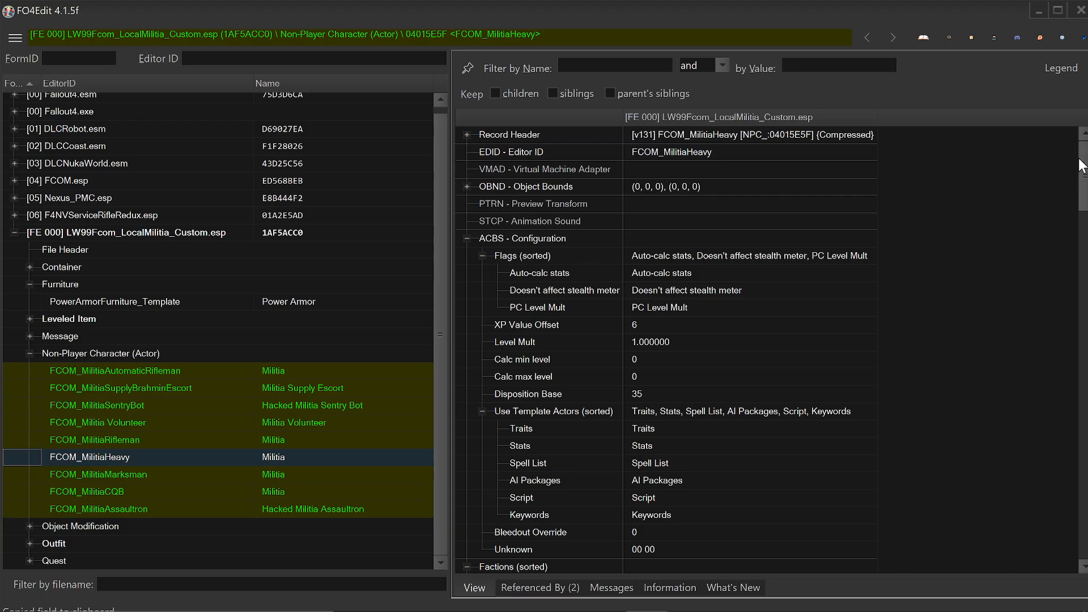
Step: Add a PFRN - Power Armor Stand entry to FCOM_MilitiaHeavy and set it to PowerArmorFurniture_Template "Power Armor" [FURN:FE000007]
{"action": "left_click_drag", "start_coordinate": [1082, 166], "coordinate": [1083, 517]}
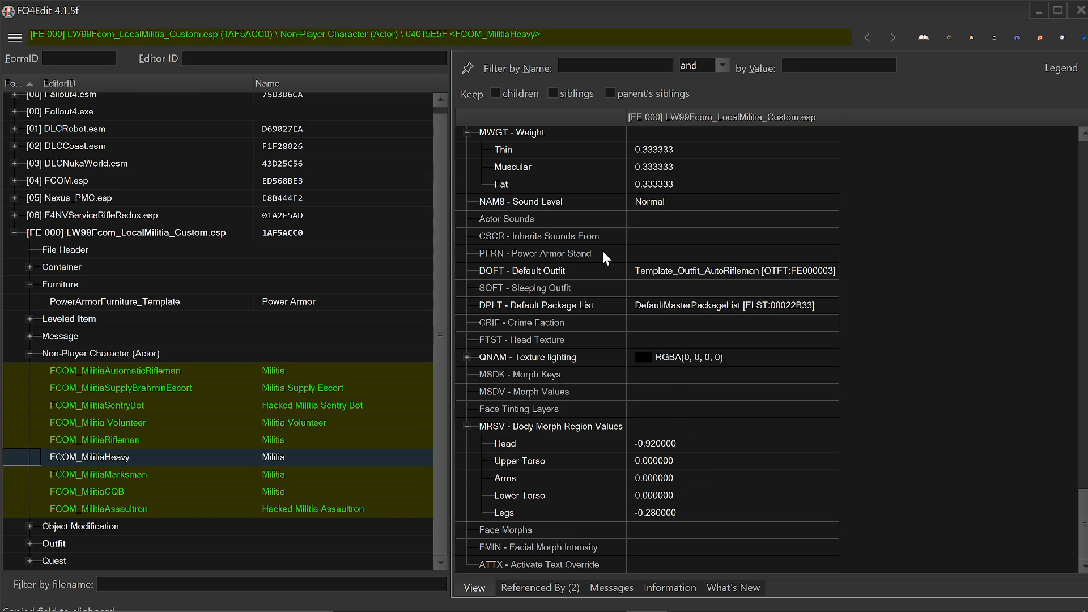
{"action": "right_click", "coordinate": [644, 251]}
{"action": "left_click", "coordinate": [657, 259]}
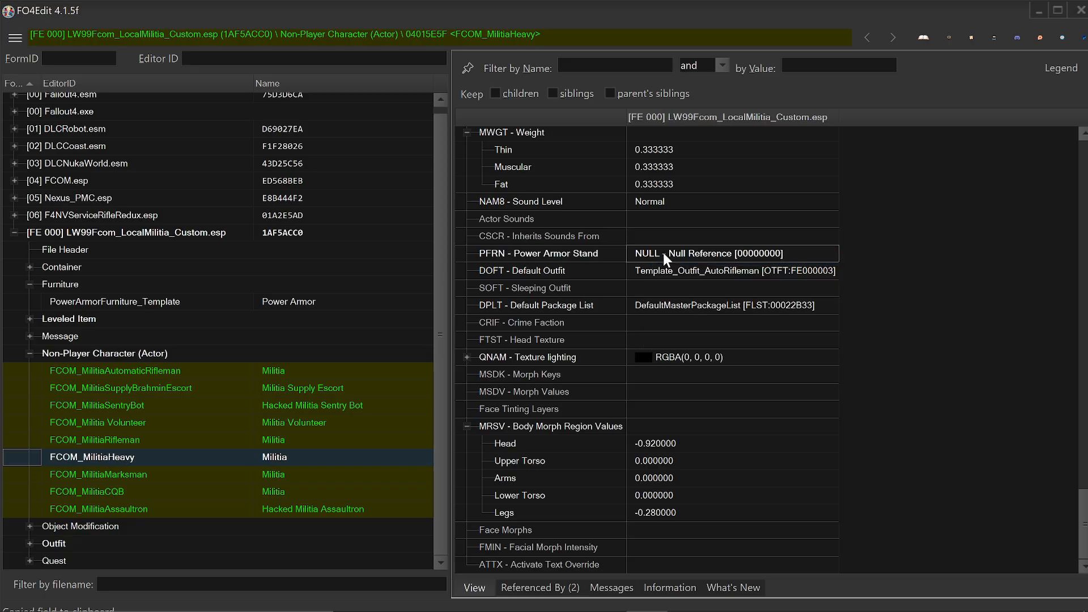
{"action": "right_click", "coordinate": [663, 253]}
{"action": "left_click", "coordinate": [680, 260]}
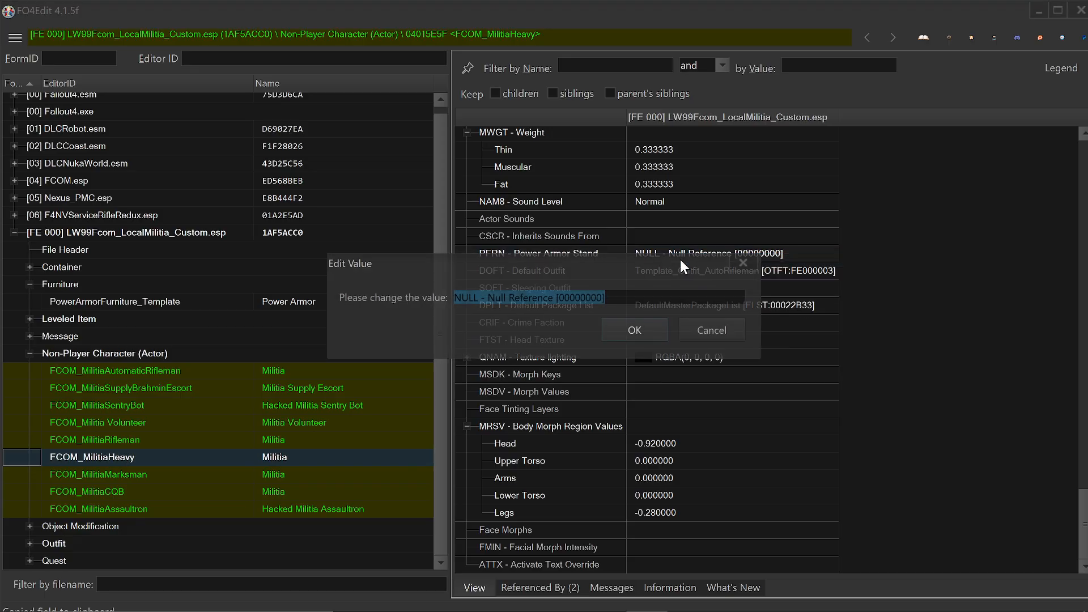
{"action": "type", "text": "PowerArmorFurniture_Template \"Power Armor\" [FURN:FE000007]"}
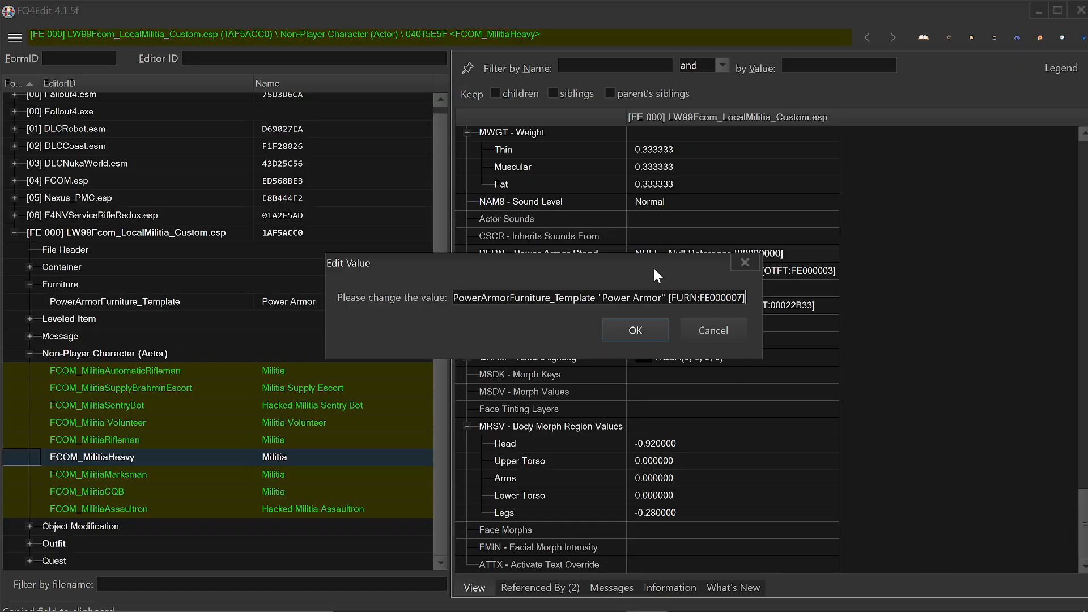
{"action": "left_click", "coordinate": [640, 328]}
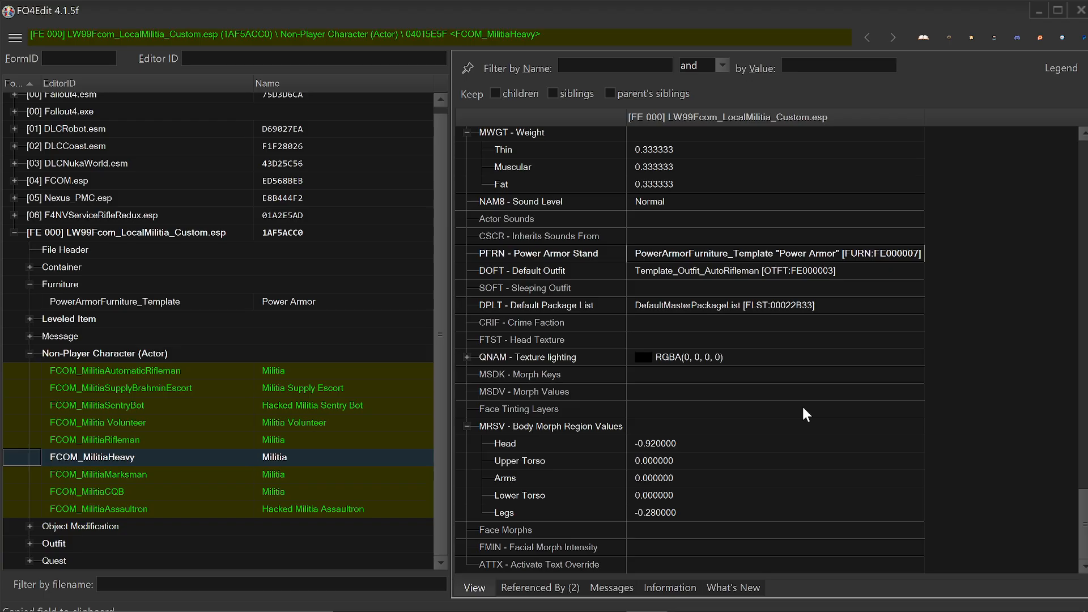
Step: Change the FULL - Name of the FCOM_MilitiaHeavy actor to Militia Heavy
{"action": "scroll", "coordinate": [802, 403], "scroll_direction": "up", "scroll_amount": 8}
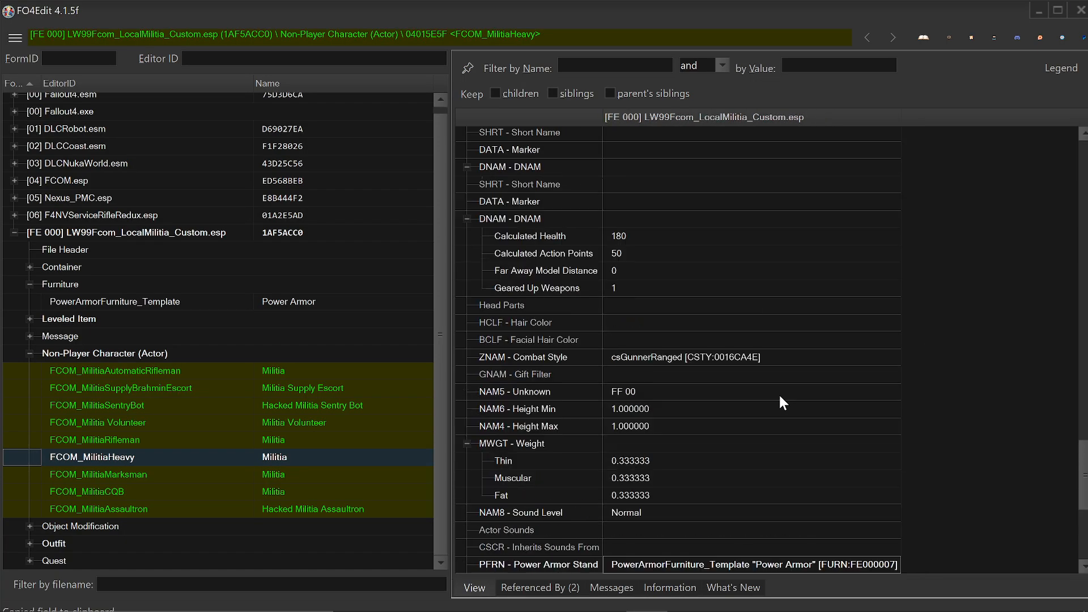
{"action": "scroll", "coordinate": [781, 399], "scroll_direction": "down", "scroll_amount": 5}
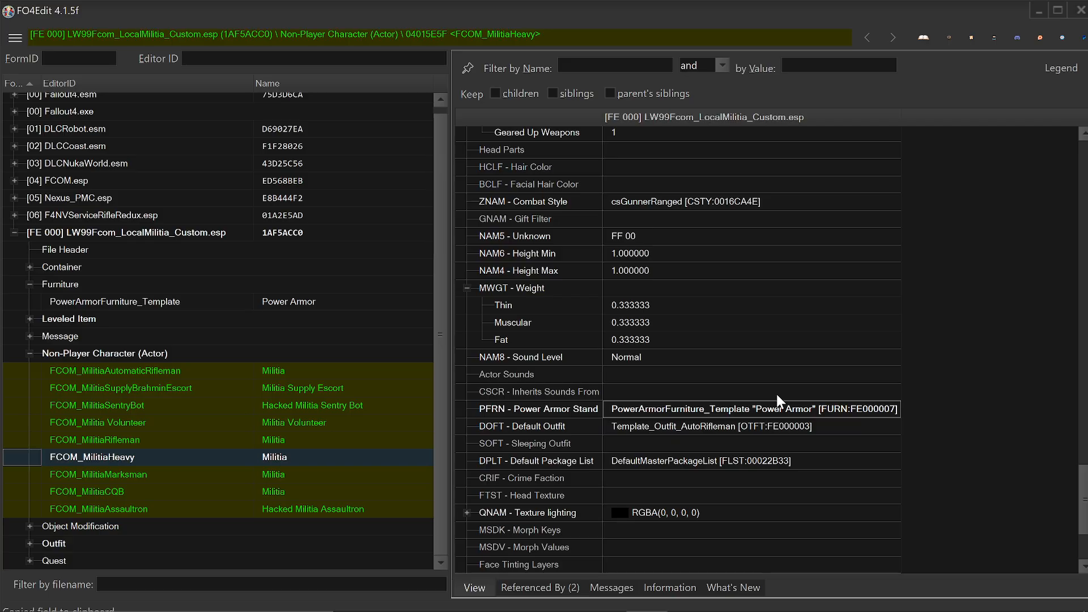
{"action": "scroll", "coordinate": [769, 401], "scroll_direction": "up", "scroll_amount": 4}
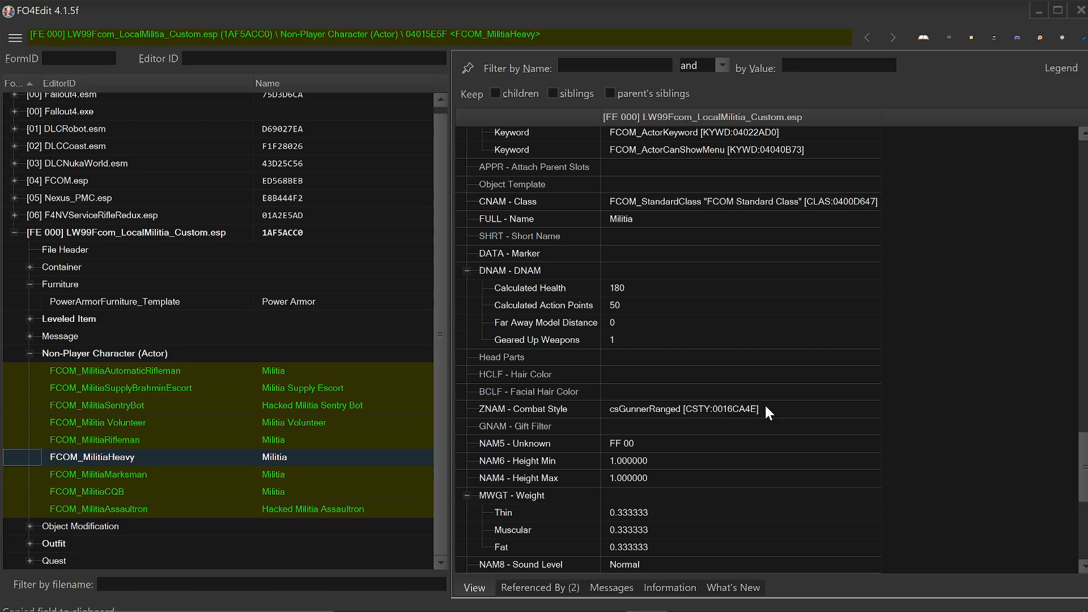
{"action": "scroll", "coordinate": [766, 408], "scroll_direction": "up", "scroll_amount": 3}
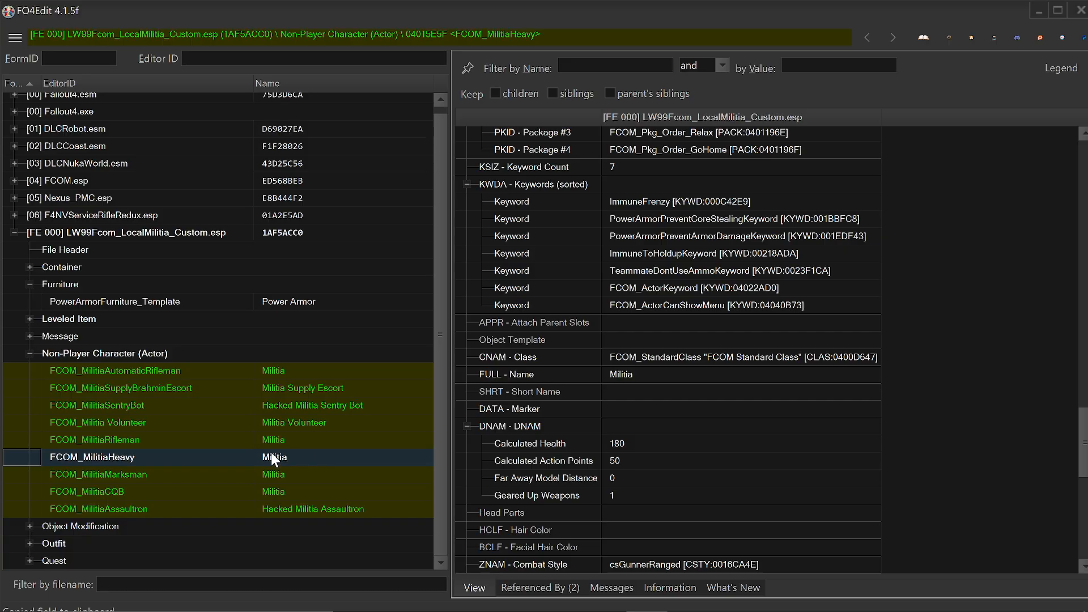
{"action": "right_click", "coordinate": [635, 375]}
{"action": "left_click", "coordinate": [663, 383]}
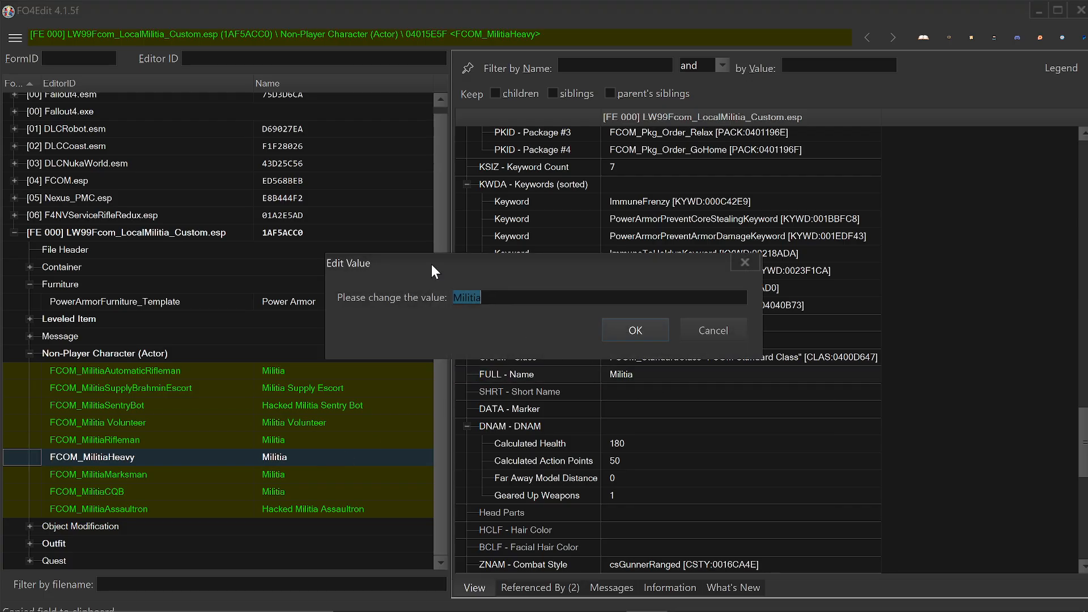
{"action": "left_click", "coordinate": [488, 298]}
{"action": "type", "text": "Heavy"}
{"action": "left_click", "coordinate": [633, 330]}
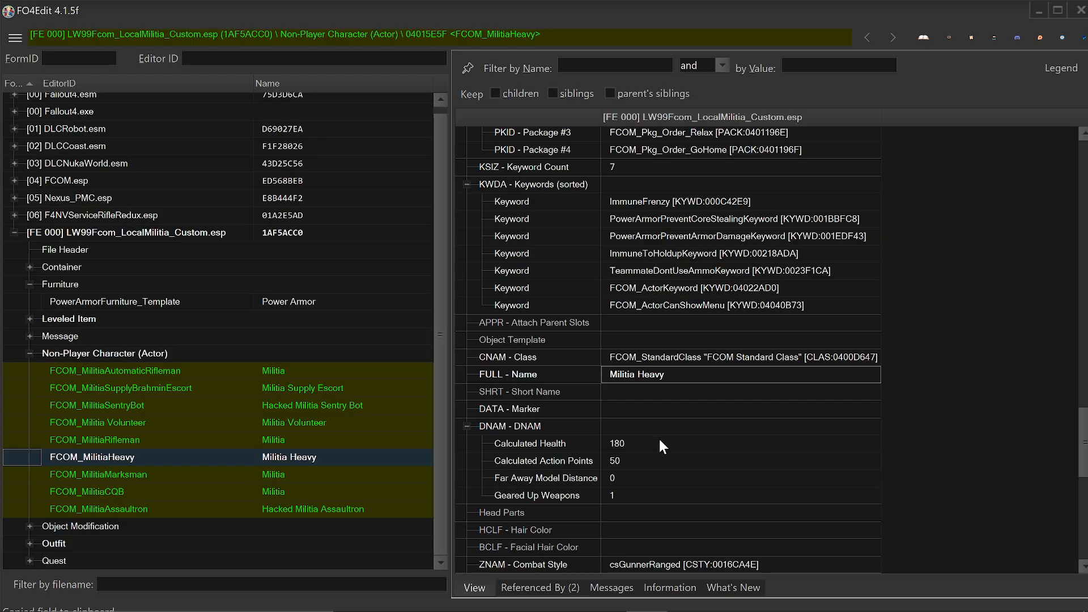
Step: Remove the FCOM_MilitaryEnlistedRanksFaction and MinutemenFaction entries from the FCOM_MilitiaHeavy factions
{"action": "scroll", "coordinate": [678, 432], "scroll_direction": "up", "scroll_amount": 9}
{"action": "scroll", "coordinate": [679, 435], "scroll_direction": "up", "scroll_amount": 12}
{"action": "scroll", "coordinate": [678, 430], "scroll_direction": "down", "scroll_amount": 6}
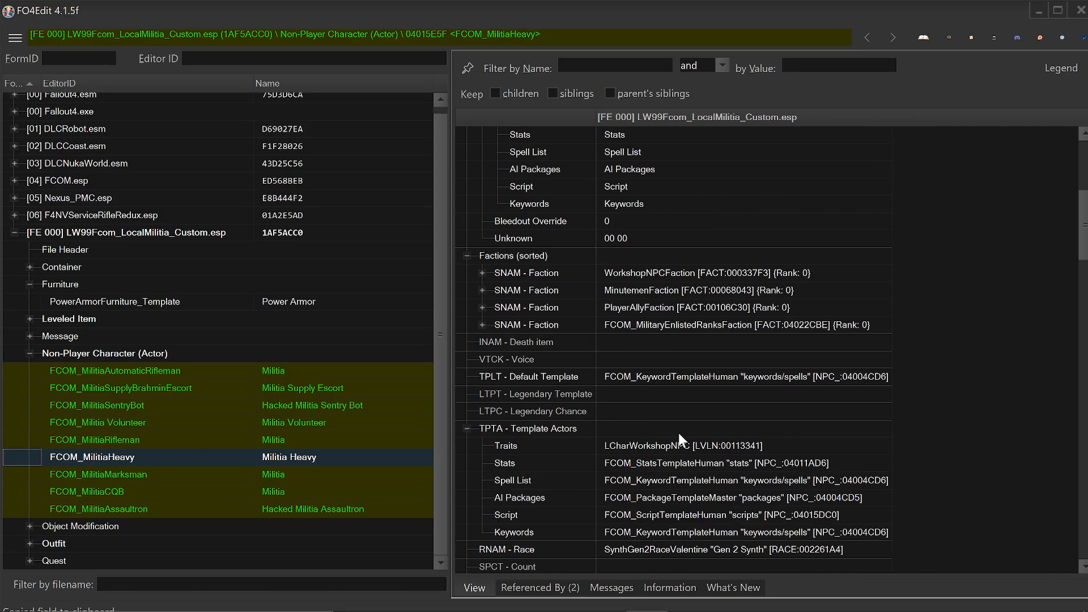
{"action": "scroll", "coordinate": [679, 434], "scroll_direction": "up", "scroll_amount": 1}
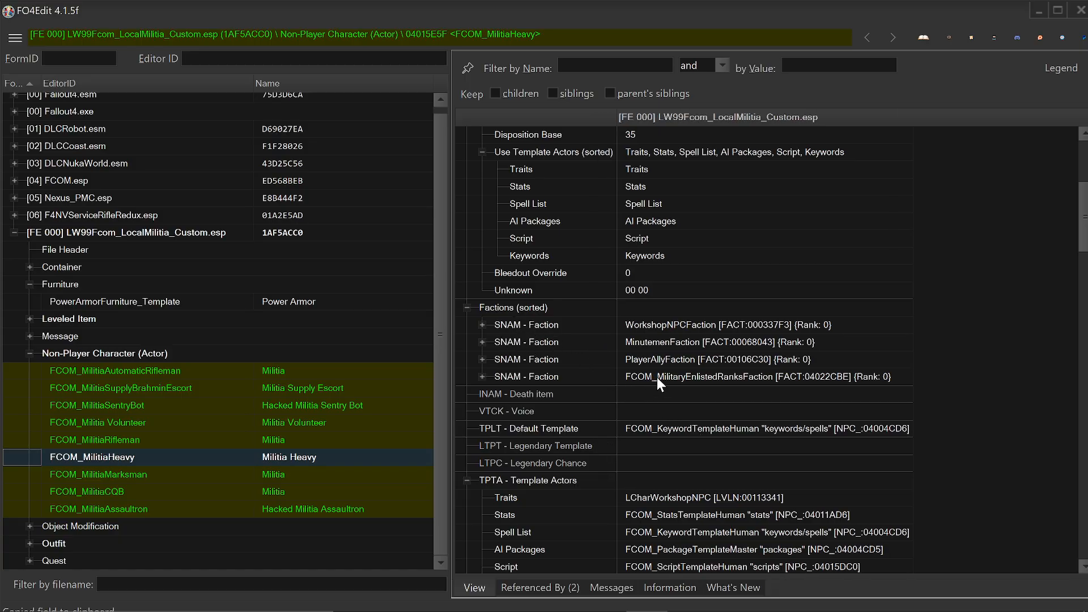
{"action": "left_click", "coordinate": [720, 378]}
{"action": "right_click", "coordinate": [720, 378]}
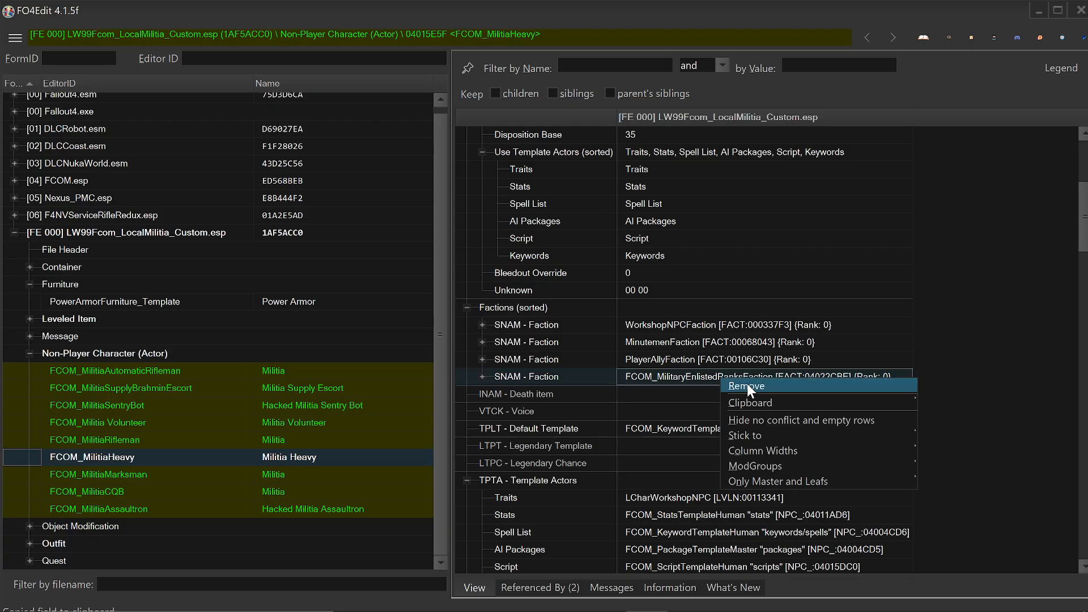
{"action": "left_click", "coordinate": [747, 385]}
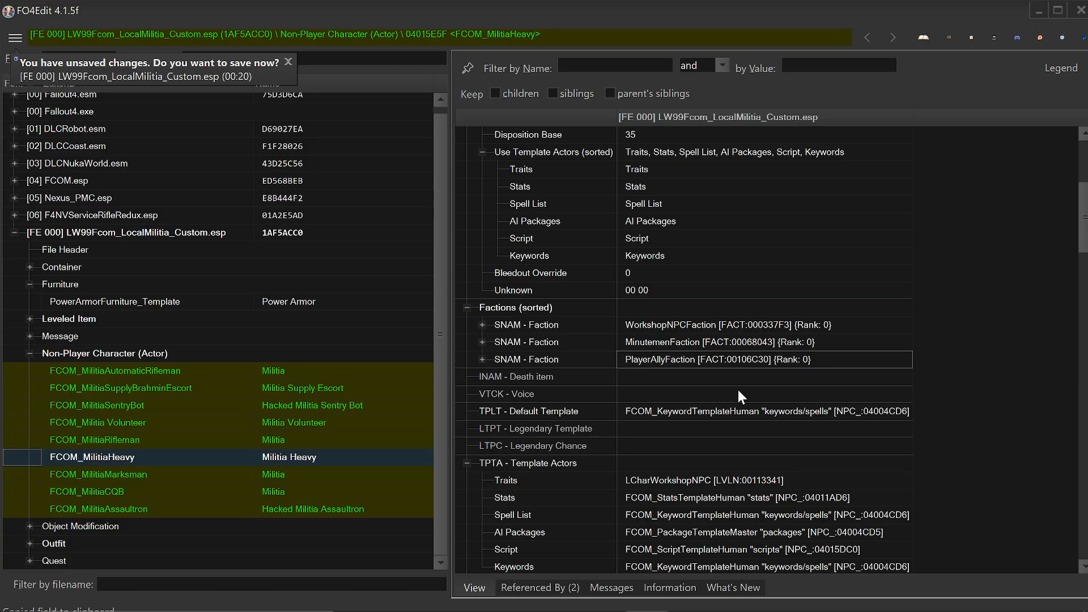
{"action": "right_click", "coordinate": [632, 341]}
{"action": "left_click", "coordinate": [682, 343]}
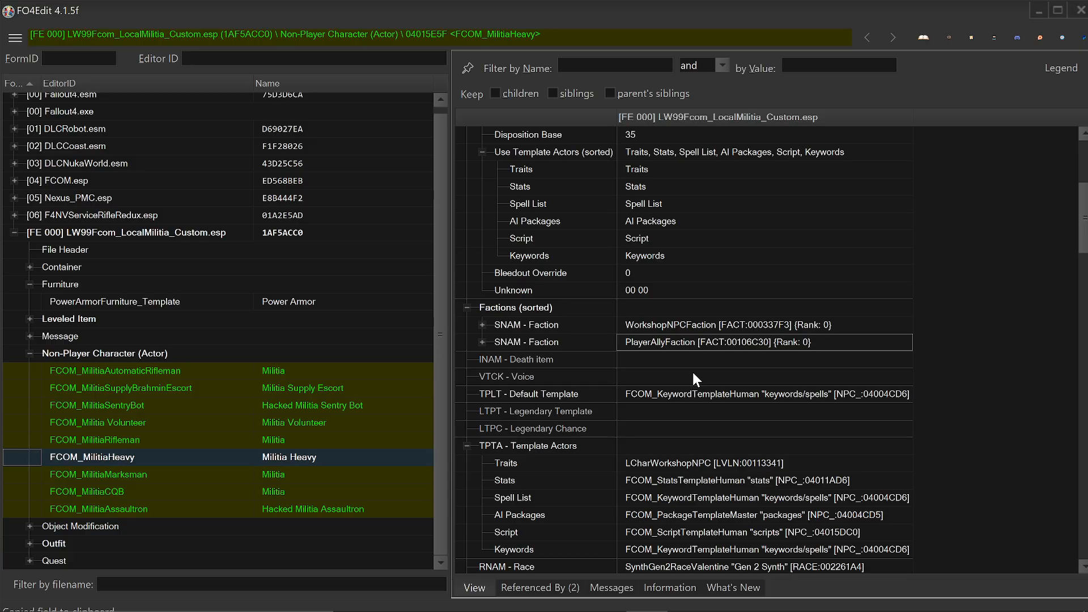
{"action": "scroll", "coordinate": [720, 411], "scroll_direction": "up", "scroll_amount": 5}
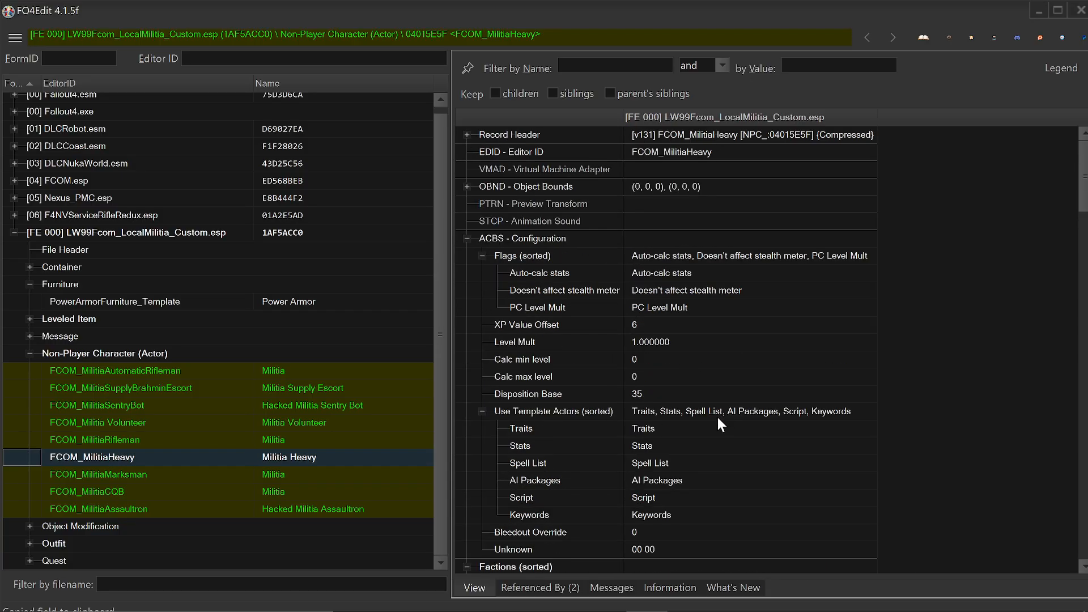
{"action": "scroll", "coordinate": [718, 419], "scroll_direction": "down", "scroll_amount": 3}
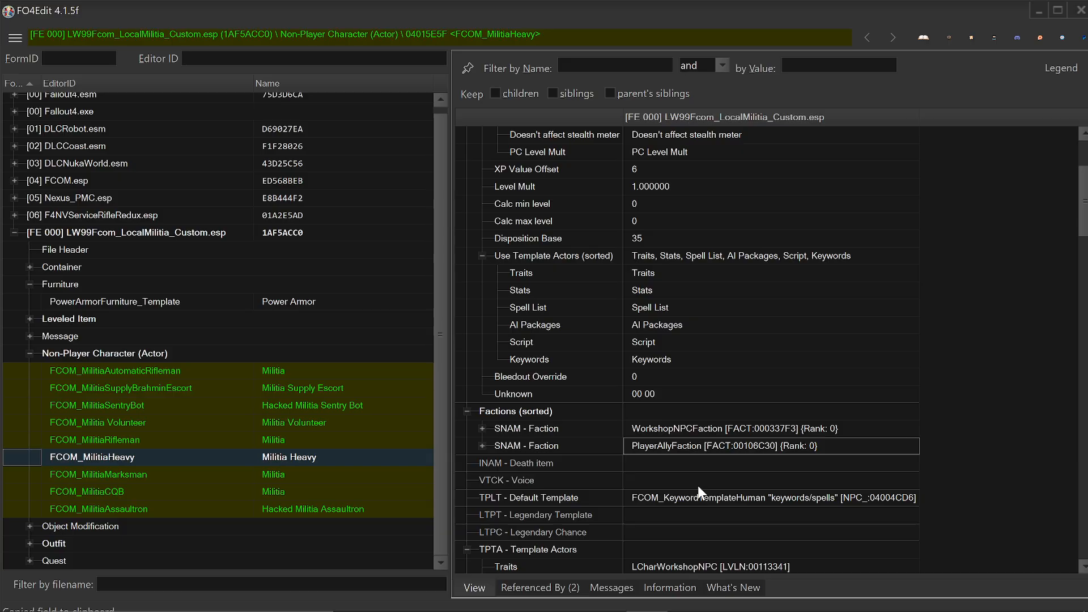
{"action": "scroll", "coordinate": [702, 319], "scroll_direction": "up", "scroll_amount": 2}
{"action": "scroll", "coordinate": [707, 320], "scroll_direction": "up", "scroll_amount": 1}
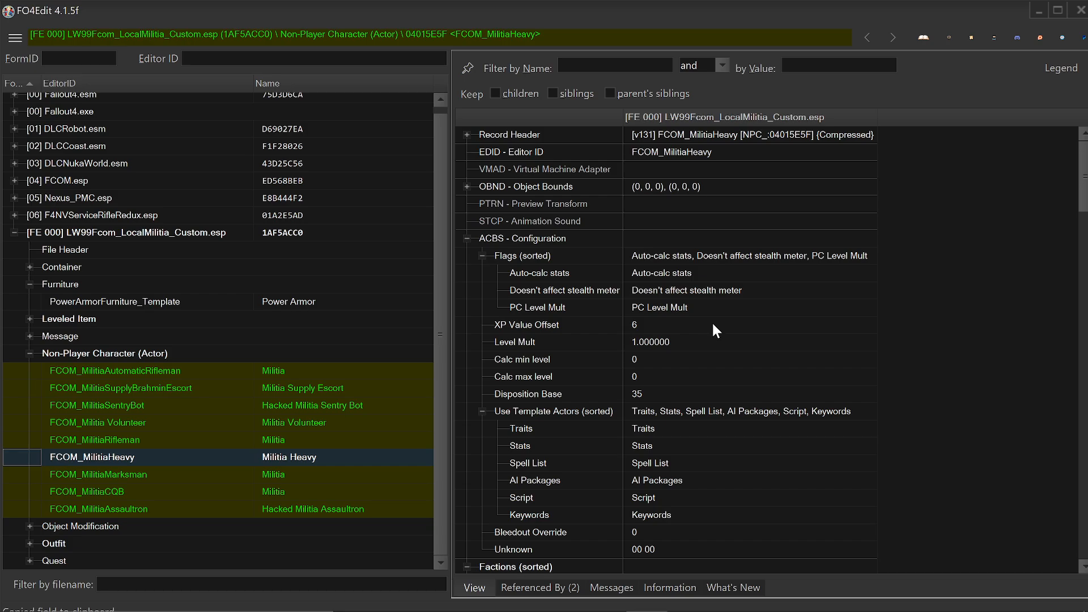
{"action": "scroll", "coordinate": [714, 326], "scroll_direction": "down", "scroll_amount": 4}
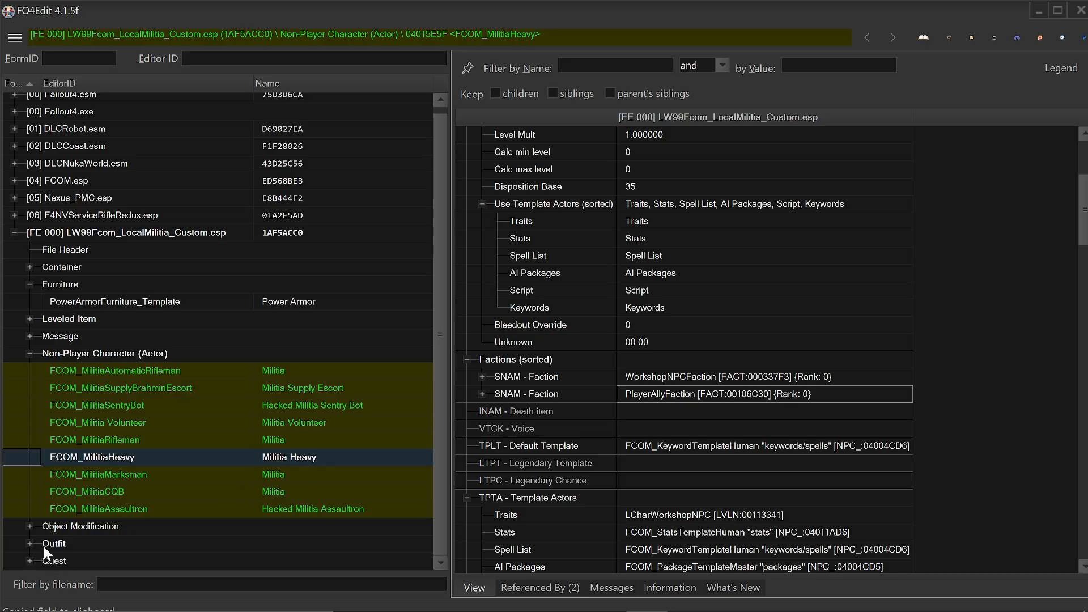
Step: Set the abUnit05_Cost script property for the Heavy unit to 500 in the FCOM_MilitiaReinforcements quest
{"action": "left_click", "coordinate": [27, 562]}
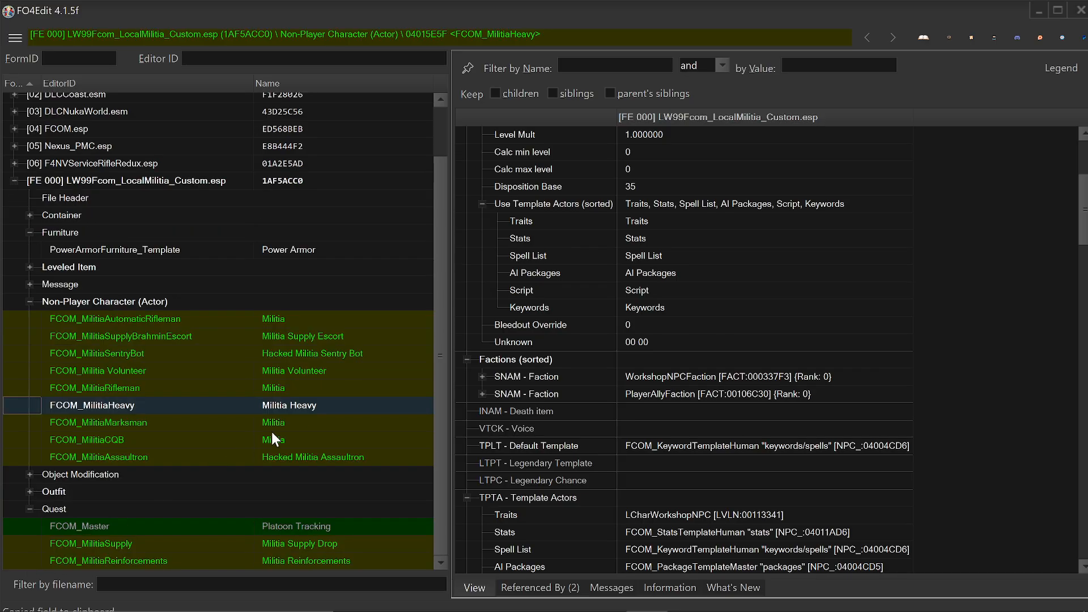
{"action": "left_click", "coordinate": [381, 561]}
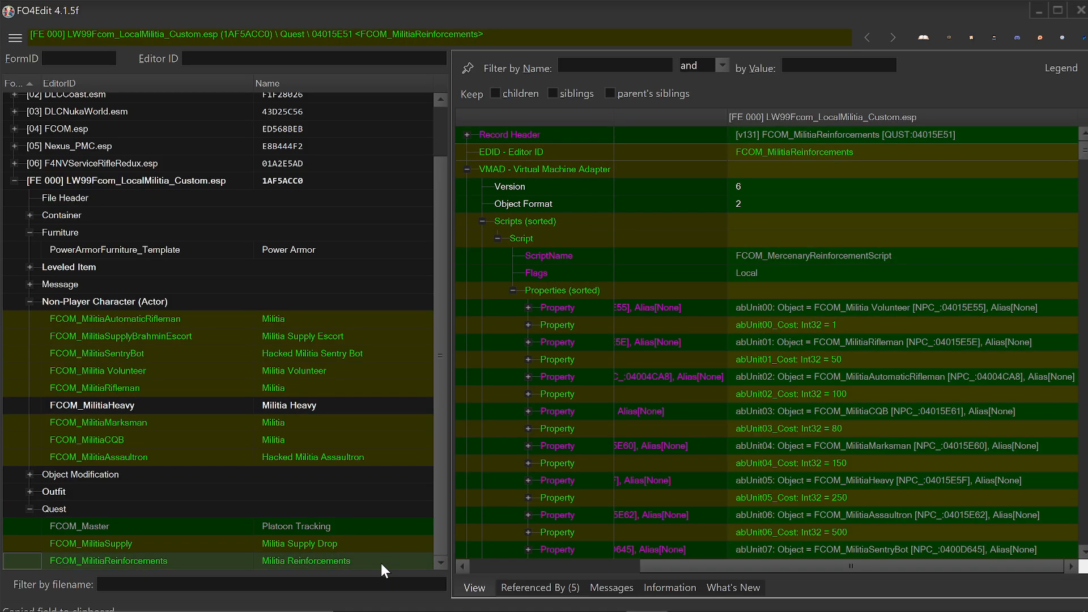
{"action": "scroll", "coordinate": [649, 352], "scroll_direction": "down", "scroll_amount": 1}
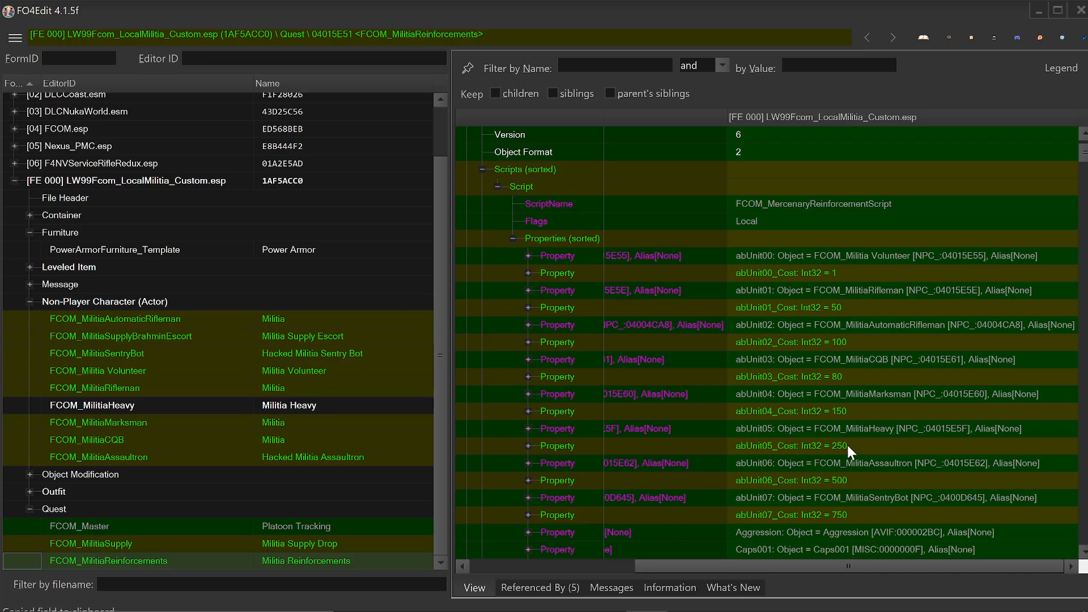
{"action": "left_click", "coordinate": [529, 445]}
{"action": "scroll", "coordinate": [786, 471], "scroll_direction": "down", "scroll_amount": 2}
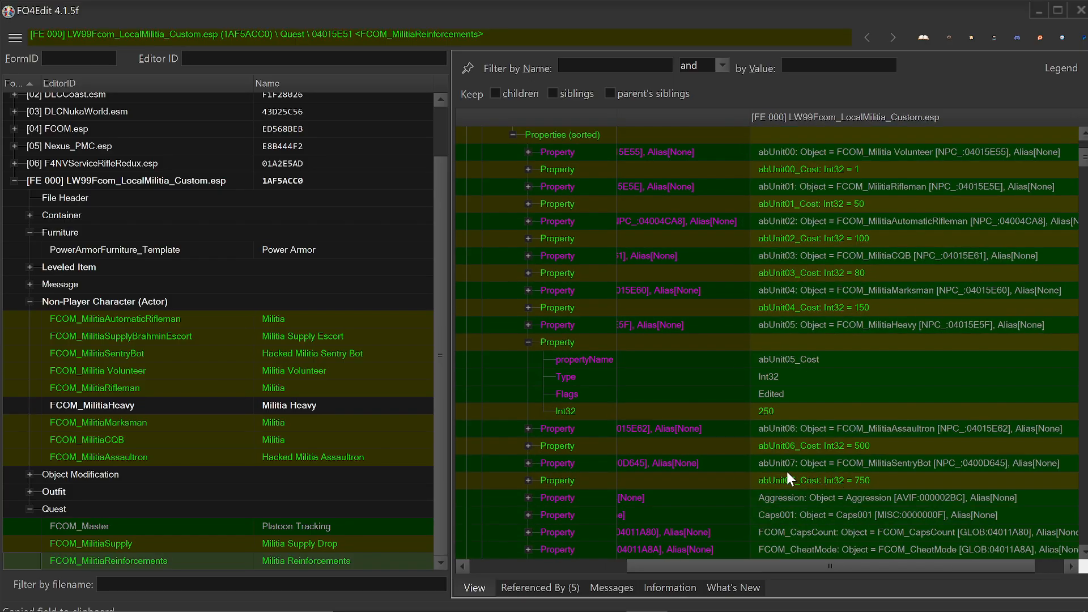
{"action": "double_click", "coordinate": [774, 413]}
{"action": "type", "text": "500"}
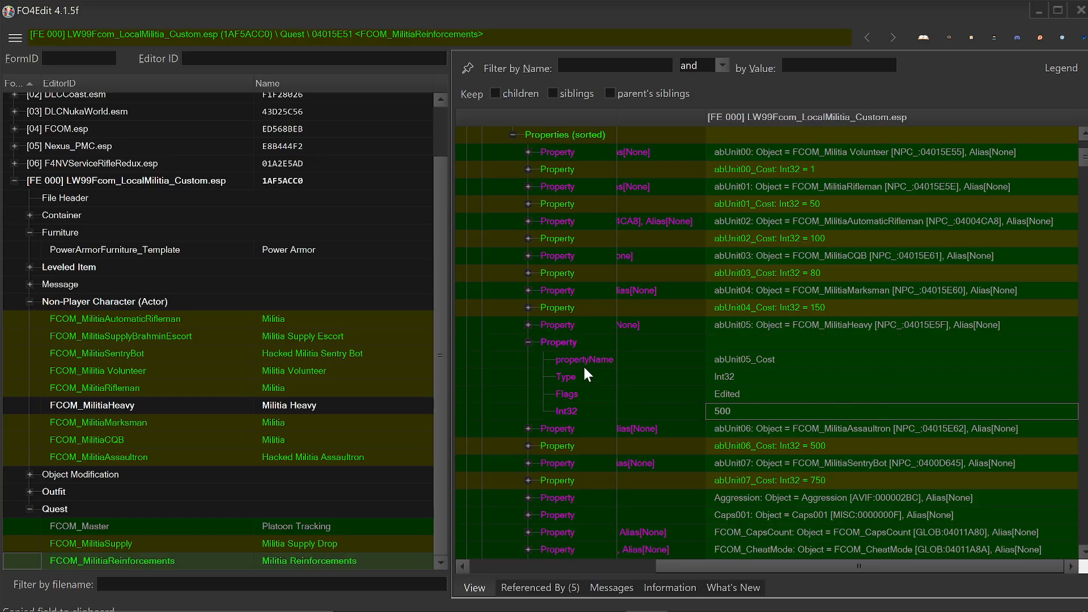
{"action": "left_click", "coordinate": [528, 342]}
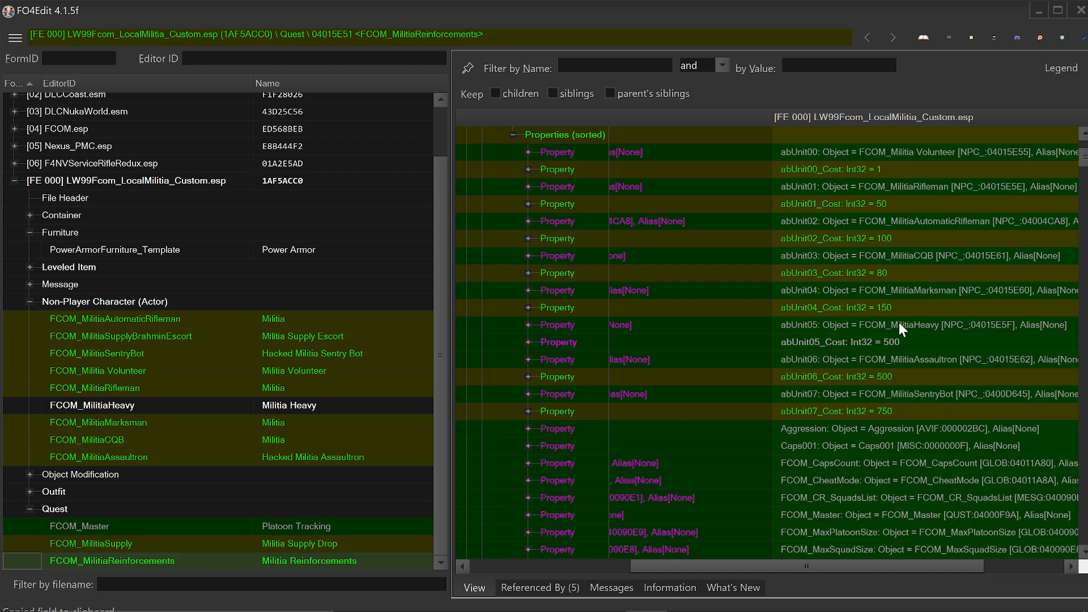
{"action": "scroll", "coordinate": [891, 357], "scroll_direction": "up", "scroll_amount": 1}
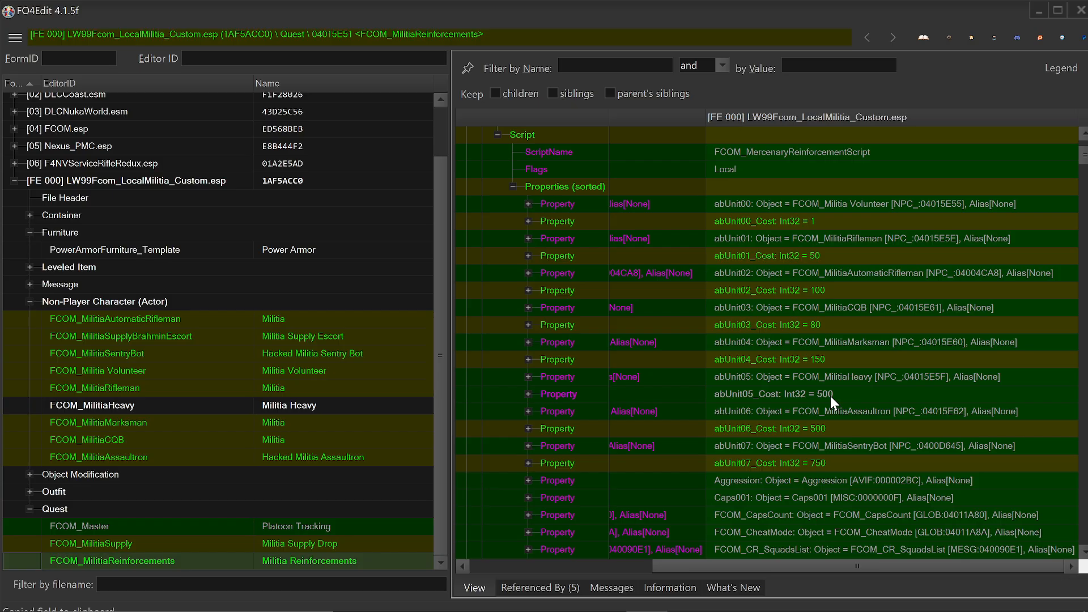
Step: Change the Menu Button #5 text in the FCOM_Factions_MilitiaUnits message to "Militia Heavy | 500 Caps"
{"action": "left_click", "coordinate": [30, 284]}
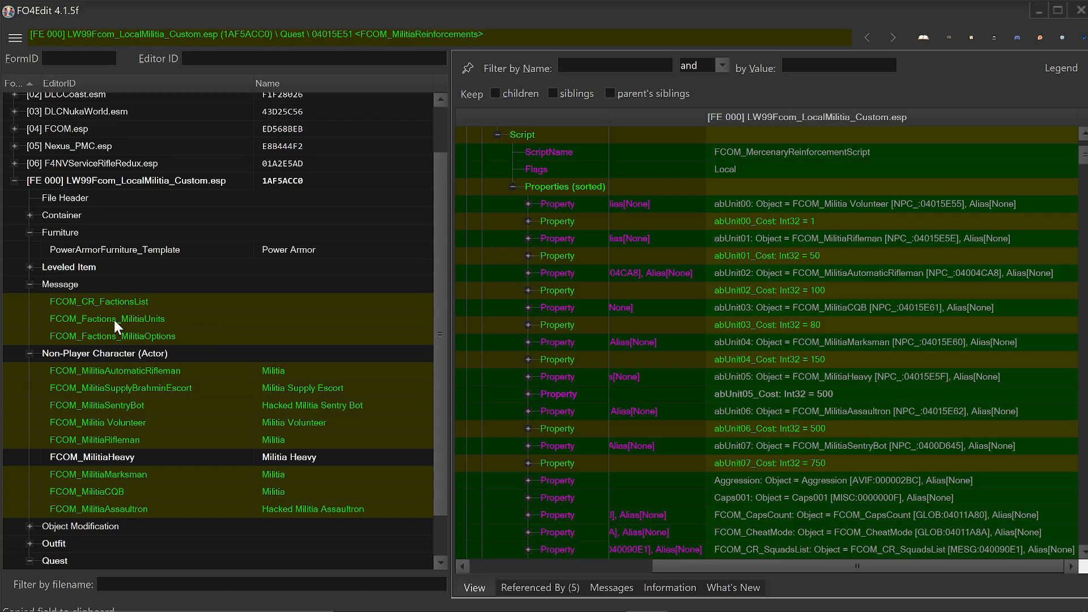
{"action": "left_click", "coordinate": [171, 321]}
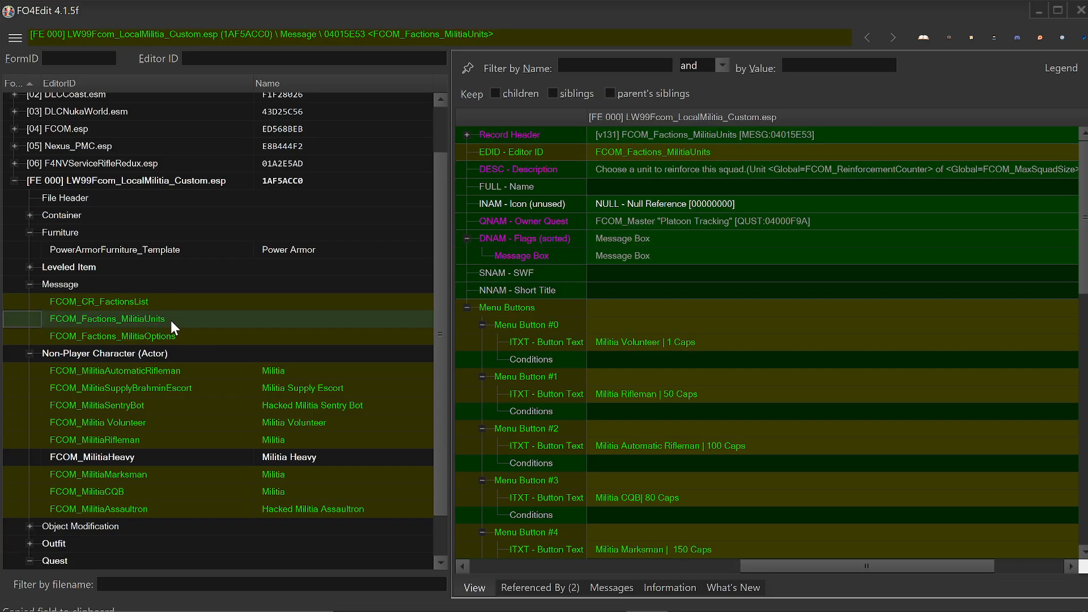
{"action": "scroll", "coordinate": [709, 324], "scroll_direction": "down", "scroll_amount": 3}
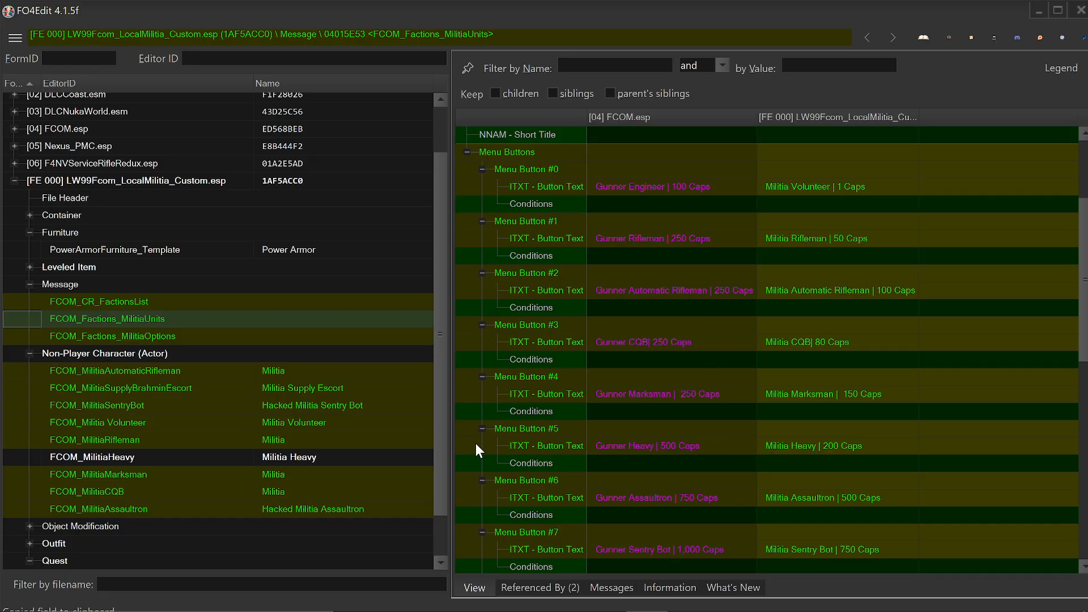
{"action": "right_click", "coordinate": [848, 448]}
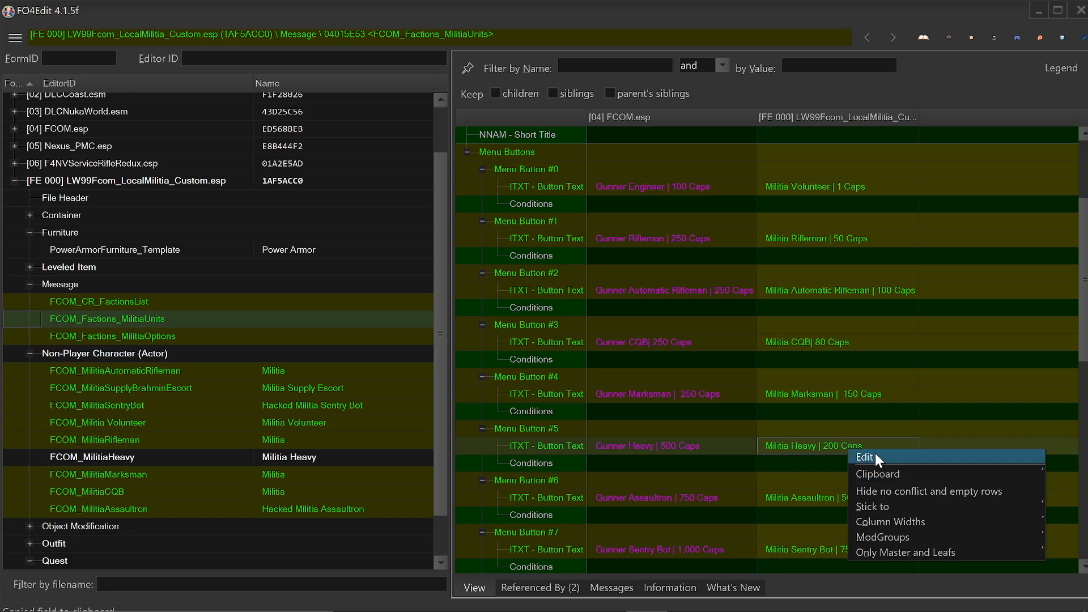
{"action": "left_click", "coordinate": [875, 454]}
{"action": "left_click_drag", "start_coordinate": [536, 297], "coordinate": [519, 298]}
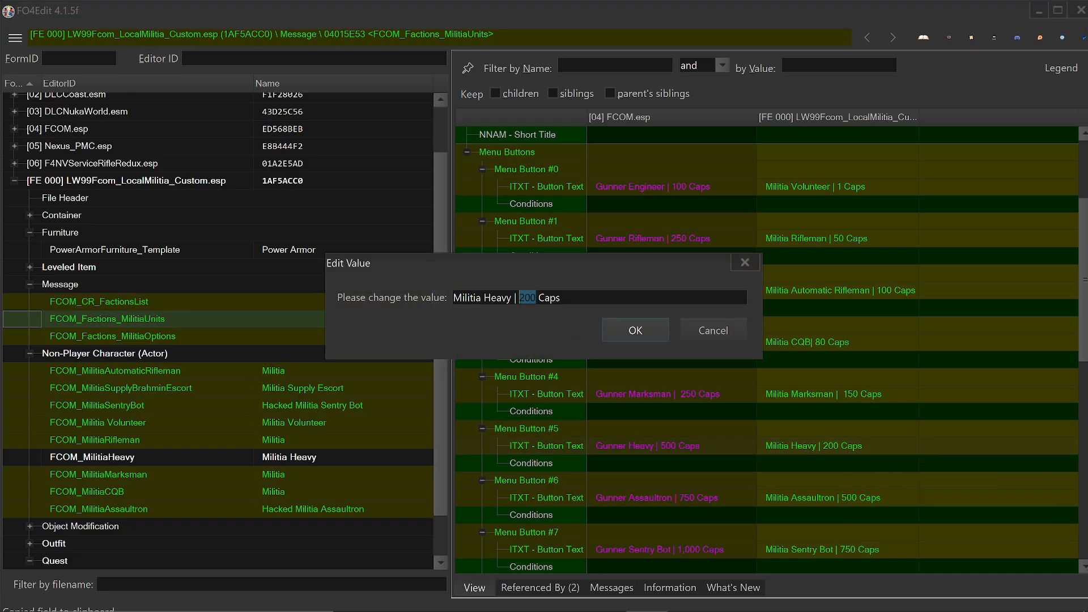
{"action": "type", "text": "500"}
{"action": "left_click", "coordinate": [626, 325]}
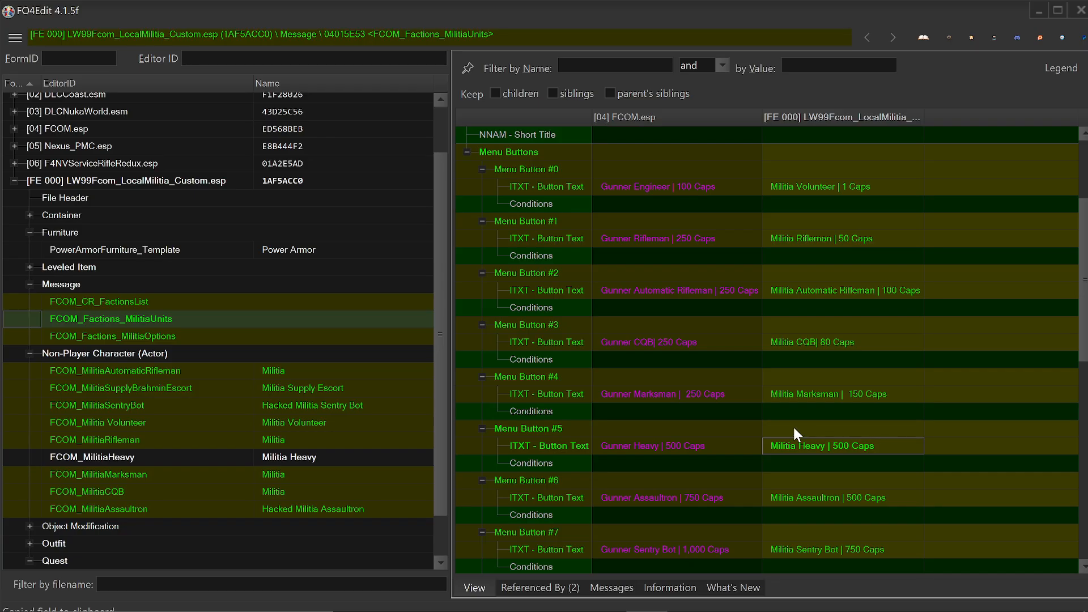
Step: Review the unit menu button texts in the FCOM_Factions_MilitiaUnits message and the custom plugin's record list
{"action": "scroll", "coordinate": [792, 427], "scroll_direction": "up", "scroll_amount": 3}
{"action": "scroll", "coordinate": [792, 427], "scroll_direction": "down", "scroll_amount": 3}
{"action": "scroll", "coordinate": [792, 426], "scroll_direction": "up", "scroll_amount": 3}
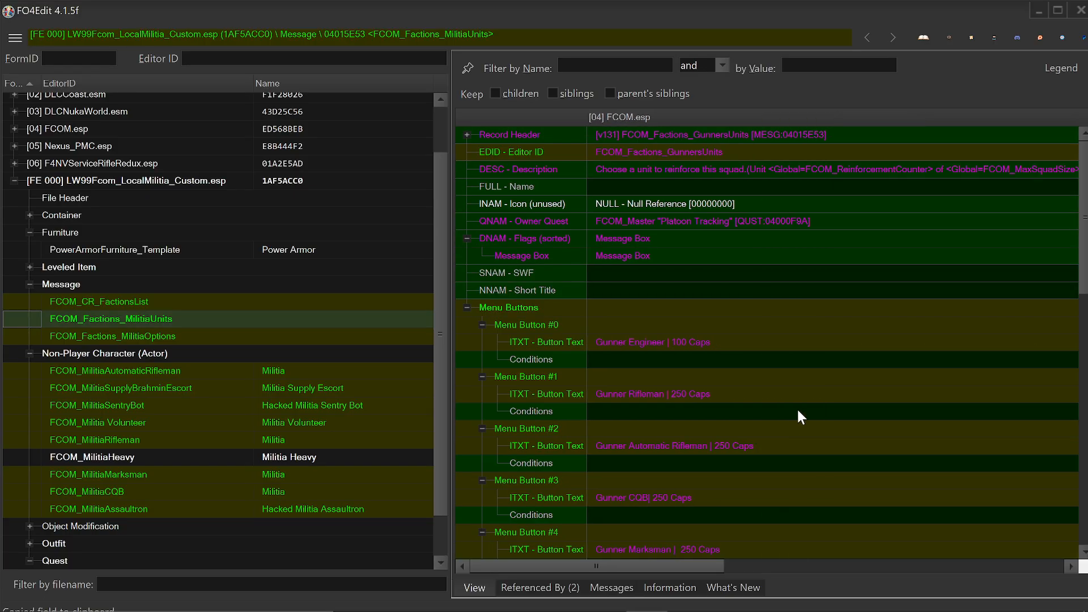
{"action": "scroll", "coordinate": [795, 406], "scroll_direction": "down", "scroll_amount": 7}
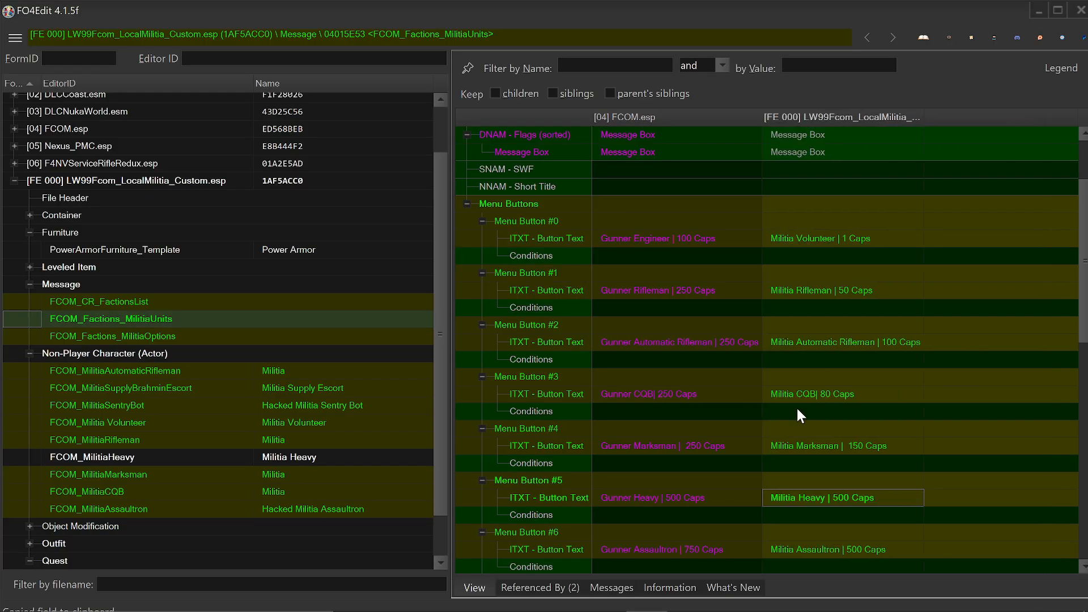
{"action": "scroll", "coordinate": [193, 413], "scroll_direction": "down", "scroll_amount": 1}
{"action": "scroll", "coordinate": [247, 390], "scroll_direction": "up", "scroll_amount": 2}
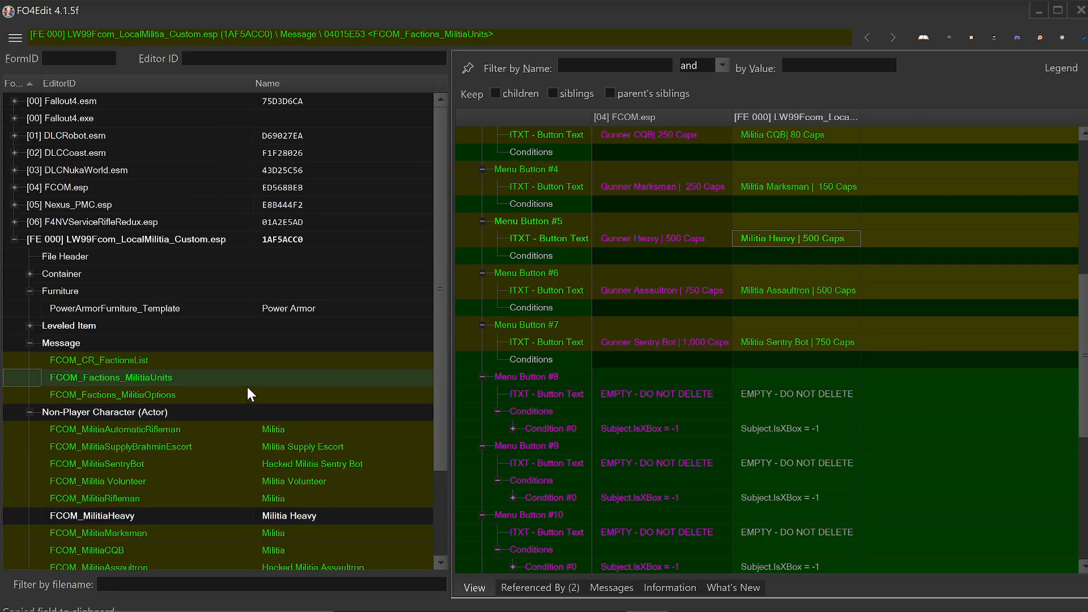
{"action": "scroll", "coordinate": [248, 391], "scroll_direction": "down", "scroll_amount": 2}
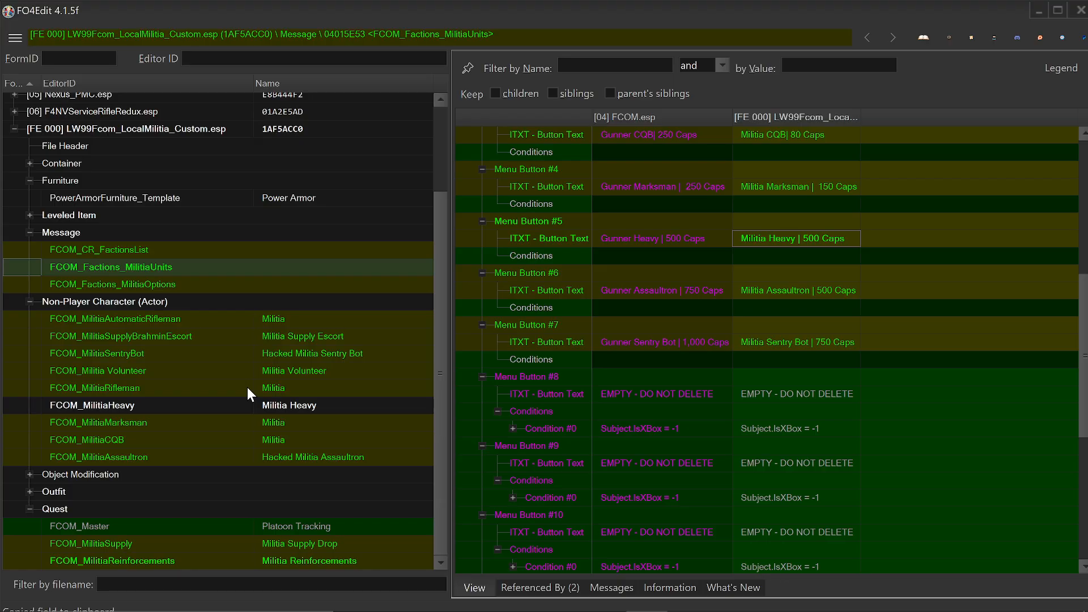
{"action": "scroll", "coordinate": [247, 387], "scroll_direction": "up", "scroll_amount": 3}
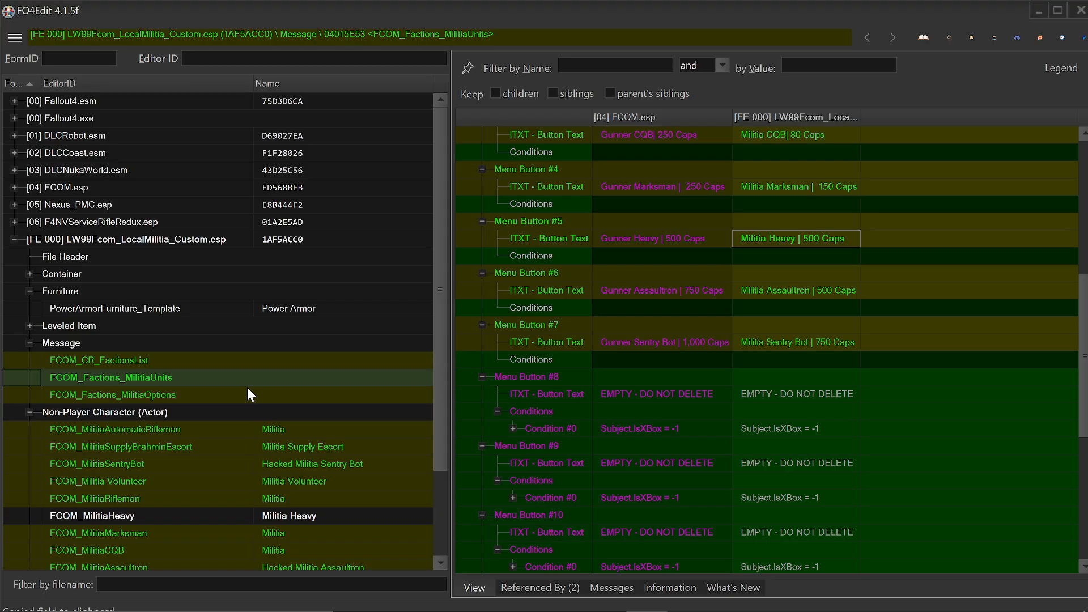
Step: Close the plugin editing session in FO4Edit and switch to OBS
{"action": "left_click", "coordinate": [1080, 10]}
{"action": "left_click", "coordinate": [567, 566]}
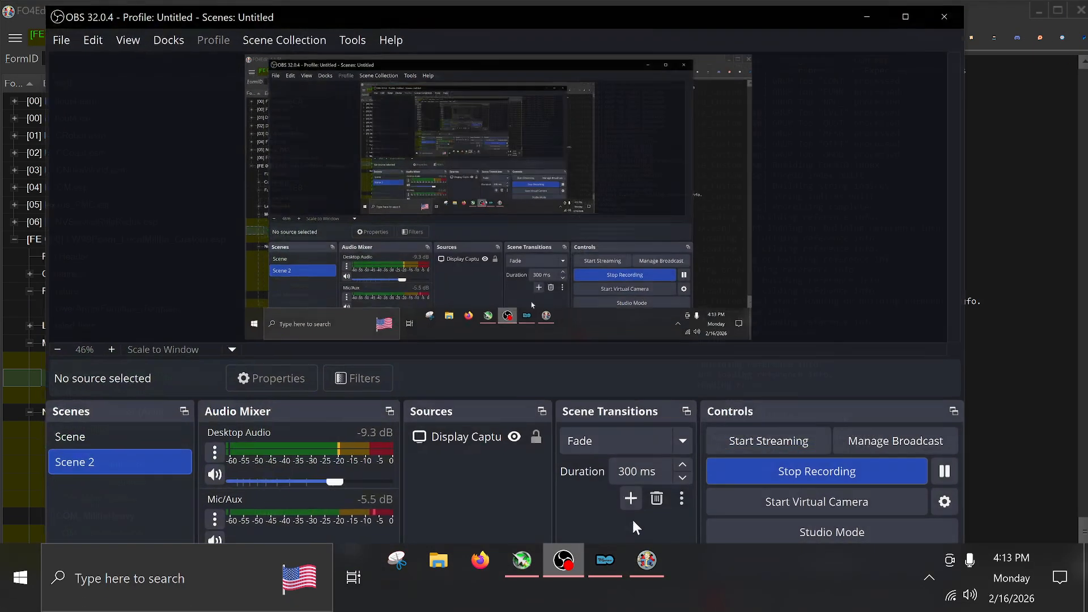